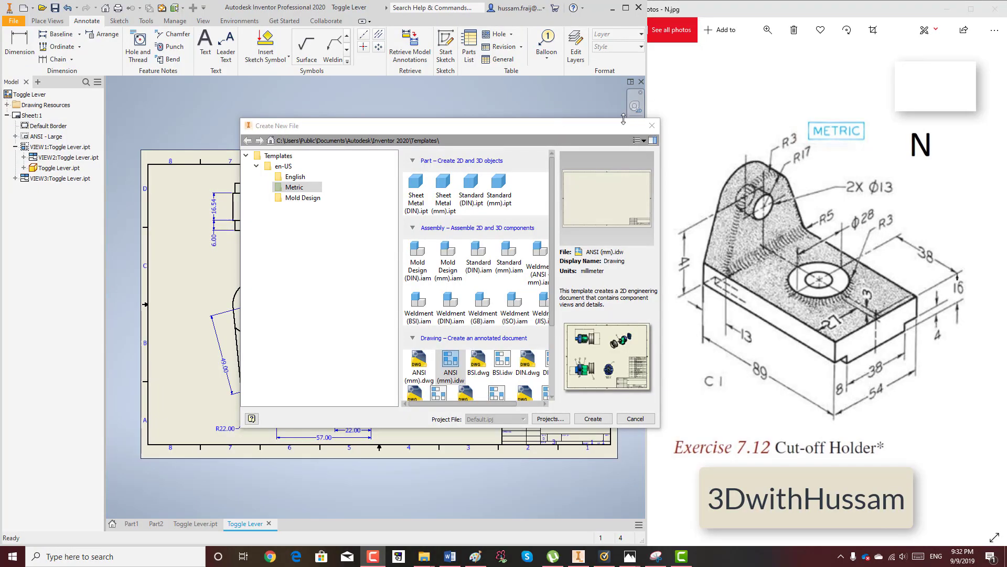
Create a new Standard (mm).ipt part and select the XZ origin plane for sketching.
{"action": "left_click", "coordinate": [499, 183]}
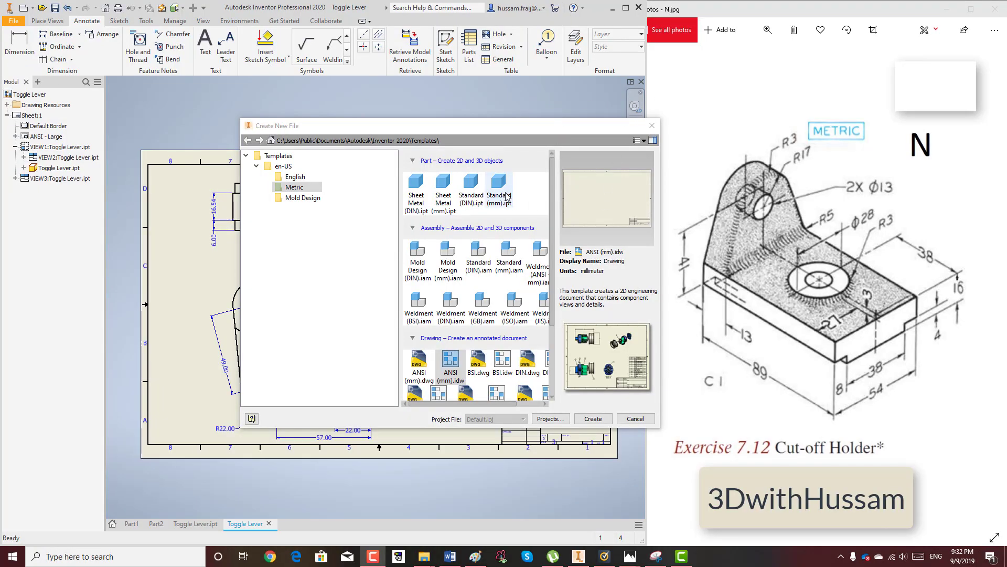
{"action": "left_click", "coordinate": [593, 418]}
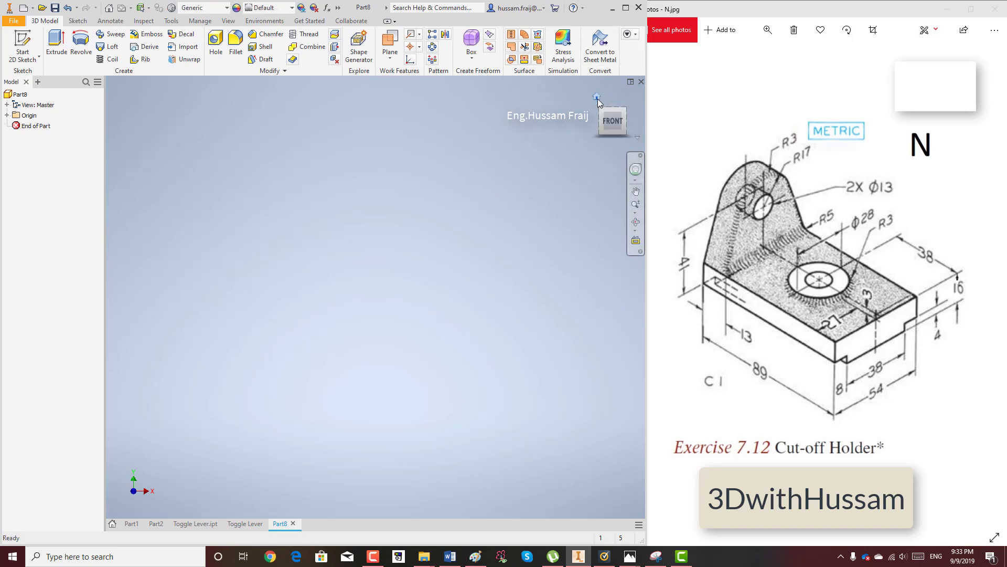
{"action": "left_click", "coordinate": [6, 115]}
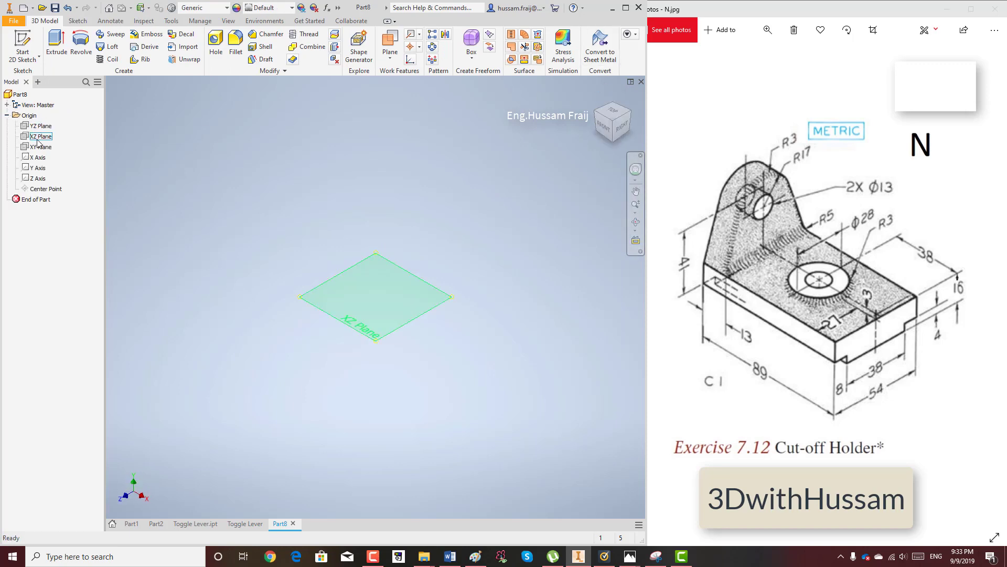
{"action": "left_click", "coordinate": [41, 136]}
{"action": "left_click", "coordinate": [23, 57]}
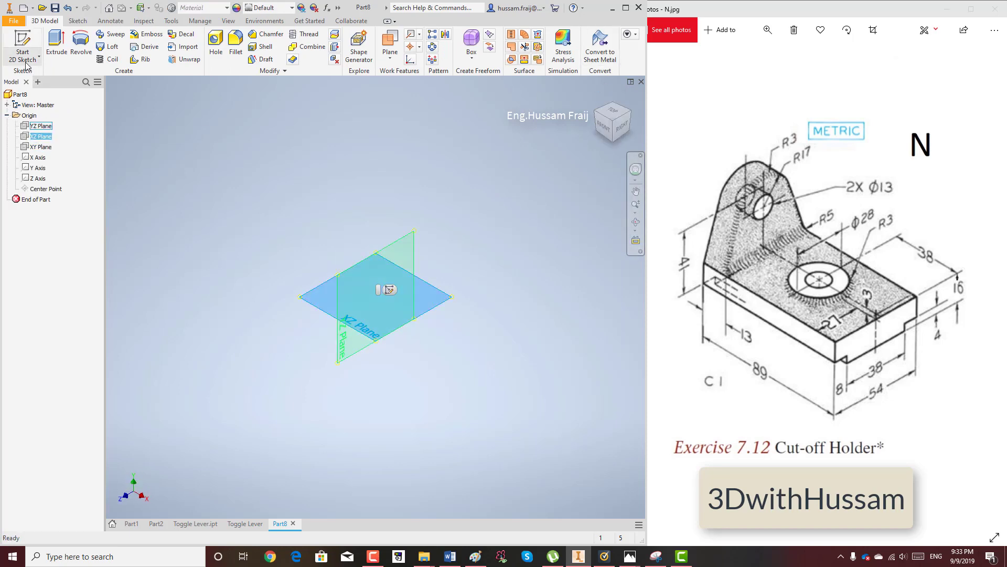
Sketch an 89 × 54 mm centre-point rectangle on the origin and finish the sketch.
{"action": "left_click", "coordinate": [32, 84]}
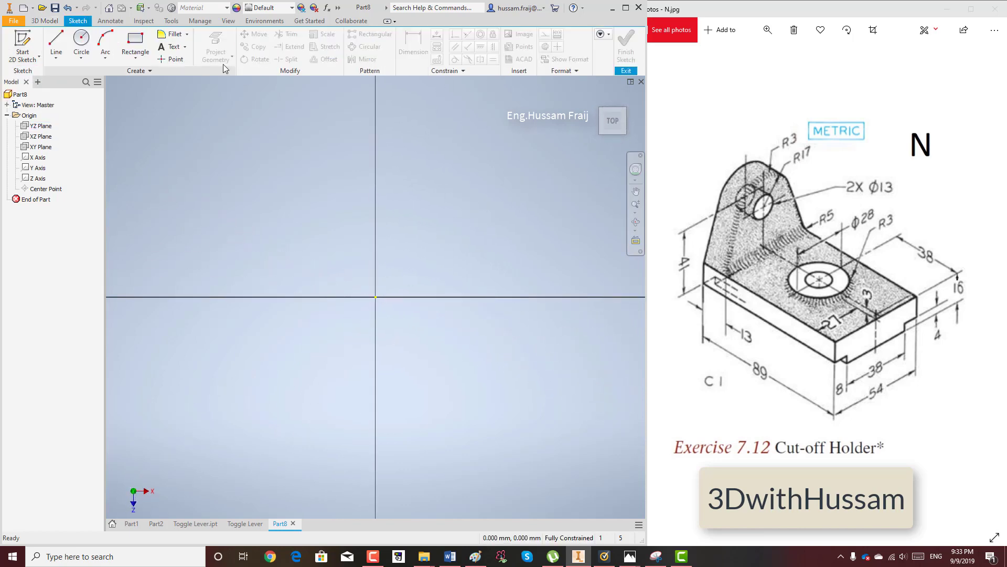
{"action": "left_click", "coordinate": [138, 58]}
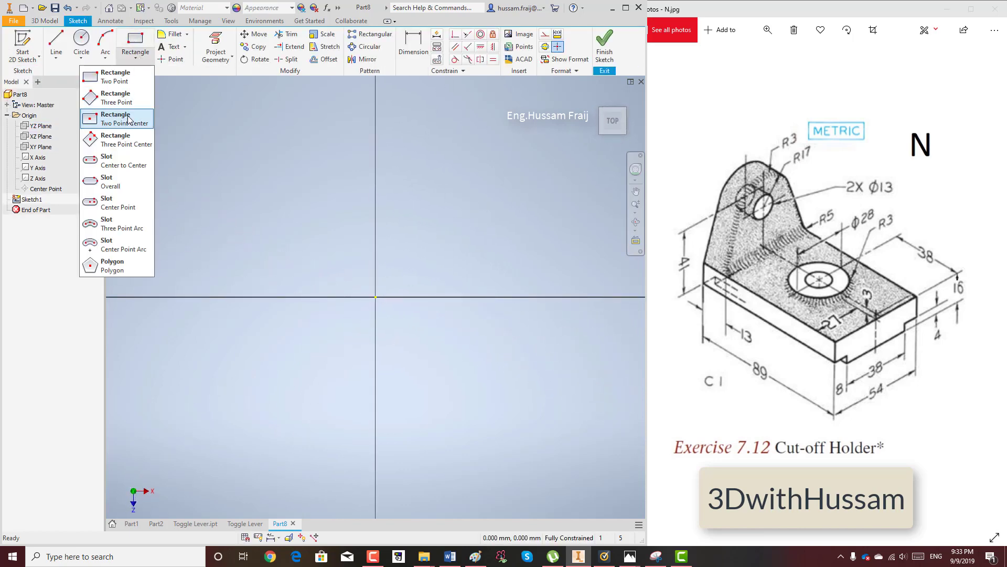
{"action": "left_click", "coordinate": [118, 129]}
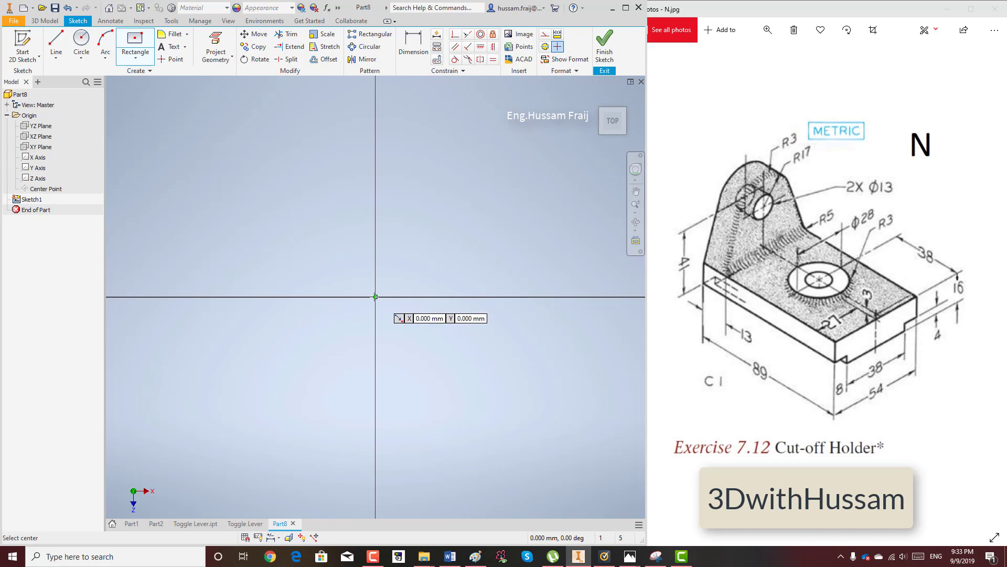
{"action": "left_click", "coordinate": [376, 297]}
{"action": "type", "text": "89"}
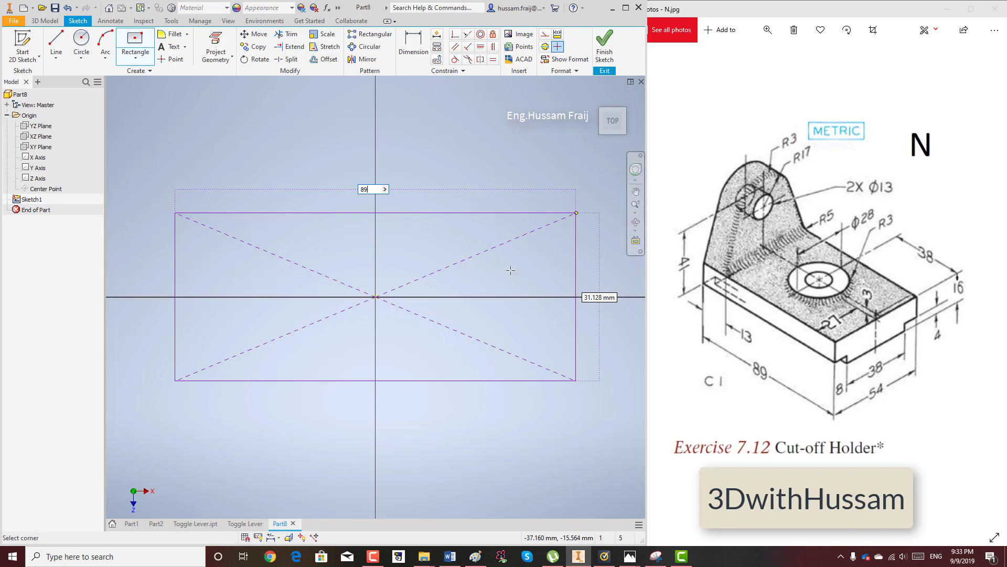
{"action": "key", "text": "Tab"}
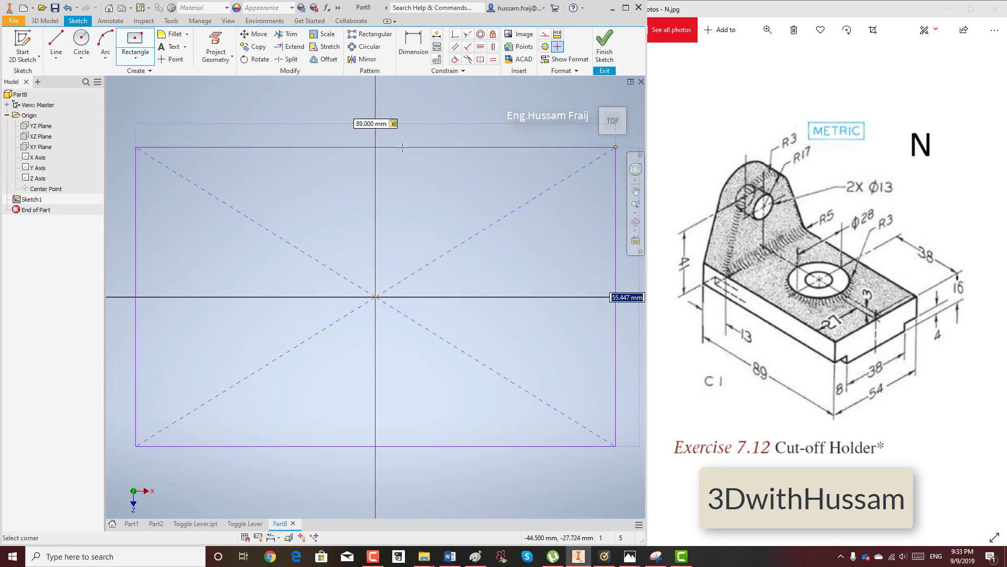
{"action": "key", "text": "Return"}
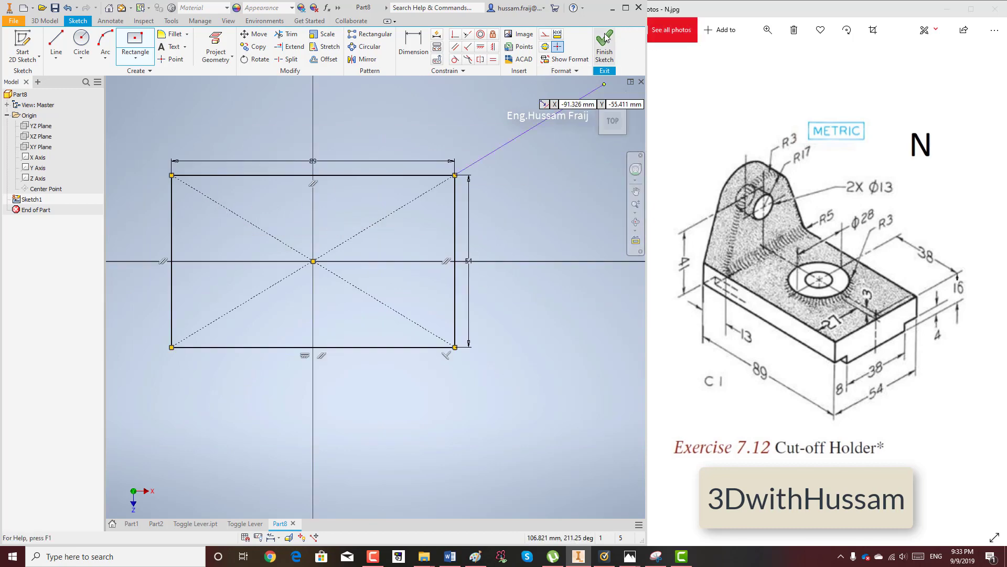
{"action": "left_click", "coordinate": [597, 97]}
{"action": "key", "text": "ctrl+Return"}
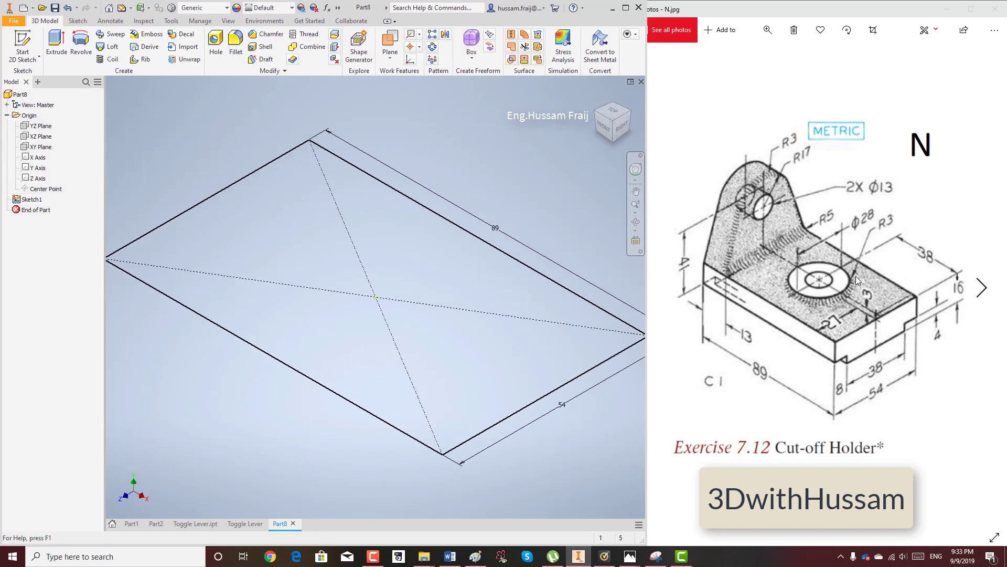
Extrude the rectangle 16 mm into a solid base block and orbit to inspect it.
{"action": "left_click", "coordinate": [56, 45]}
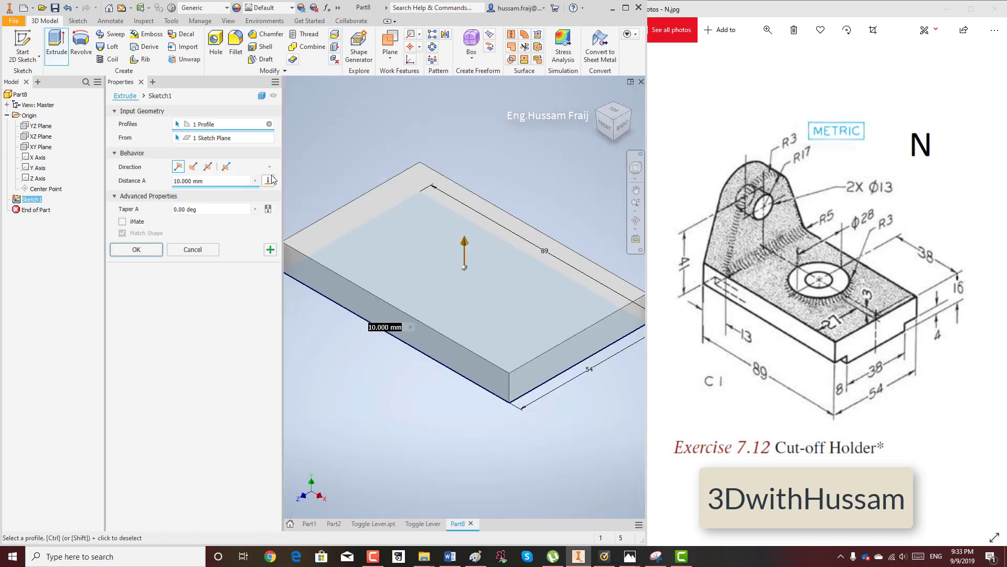
{"action": "type", "text": "16"}
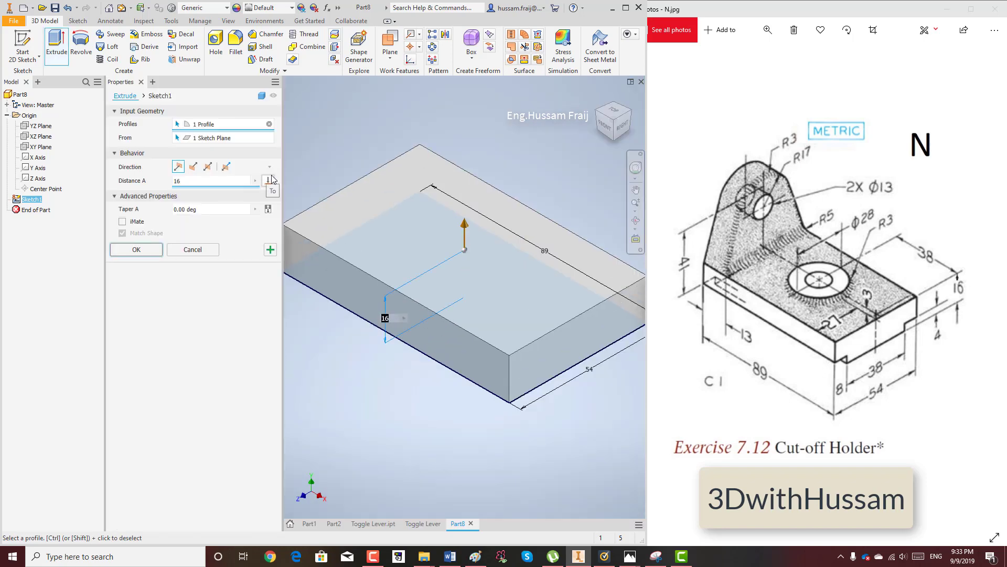
{"action": "left_click", "coordinate": [142, 247]}
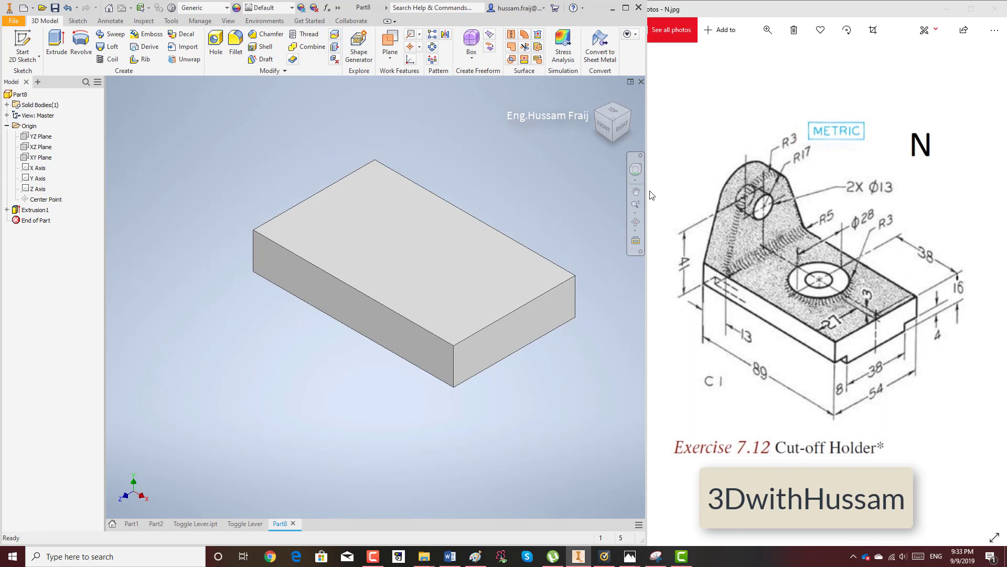
{"action": "left_click", "coordinate": [635, 222]}
{"action": "mouse_move", "coordinate": [399, 252]}
{"action": "left_mouse_down"}
{"action": "mouse_move", "coordinate": [316, 207]}
{"action": "mouse_move", "coordinate": [332, 265]}
{"action": "mouse_move", "coordinate": [416, 310]}
{"action": "mouse_move", "coordinate": [407, 315]}
{"action": "mouse_move", "coordinate": [436, 337]}
{"action": "mouse_move", "coordinate": [420, 338]}
{"action": "left_mouse_up"}
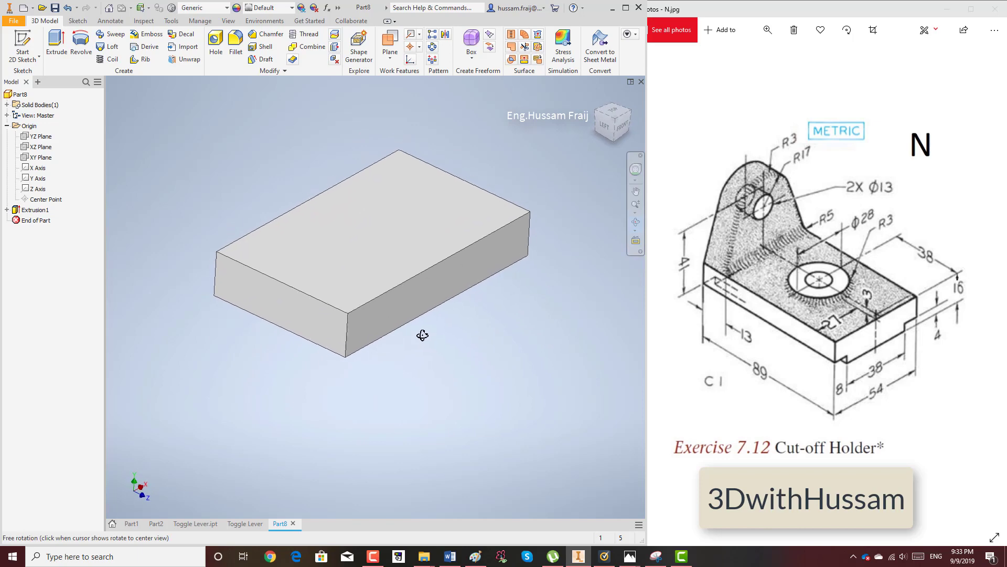
{"action": "right_click", "coordinate": [438, 203]}
{"action": "left_click", "coordinate": [467, 173]}
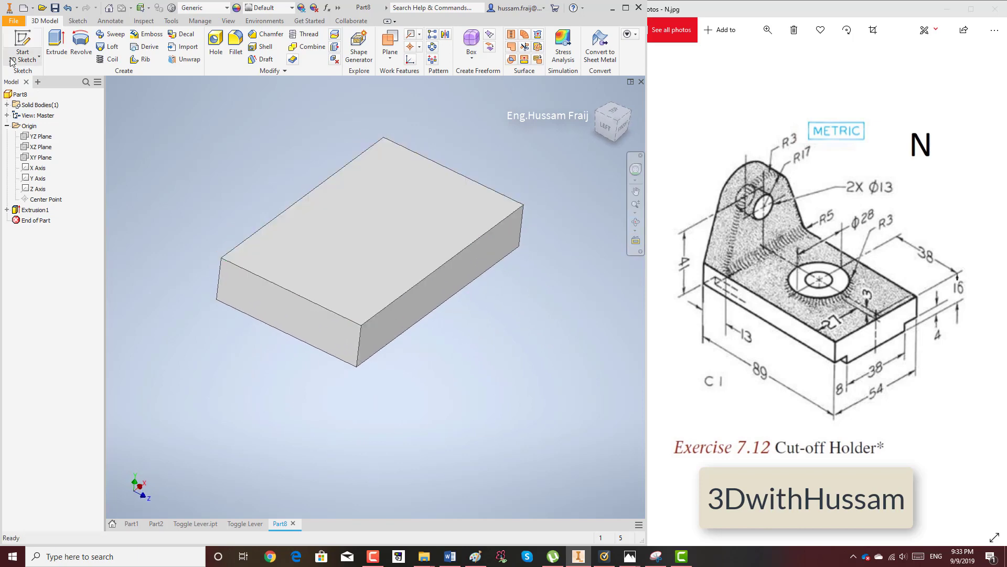
Sketch a 34 mm diameter circle on the block's left side face.
{"action": "left_click", "coordinate": [23, 46]}
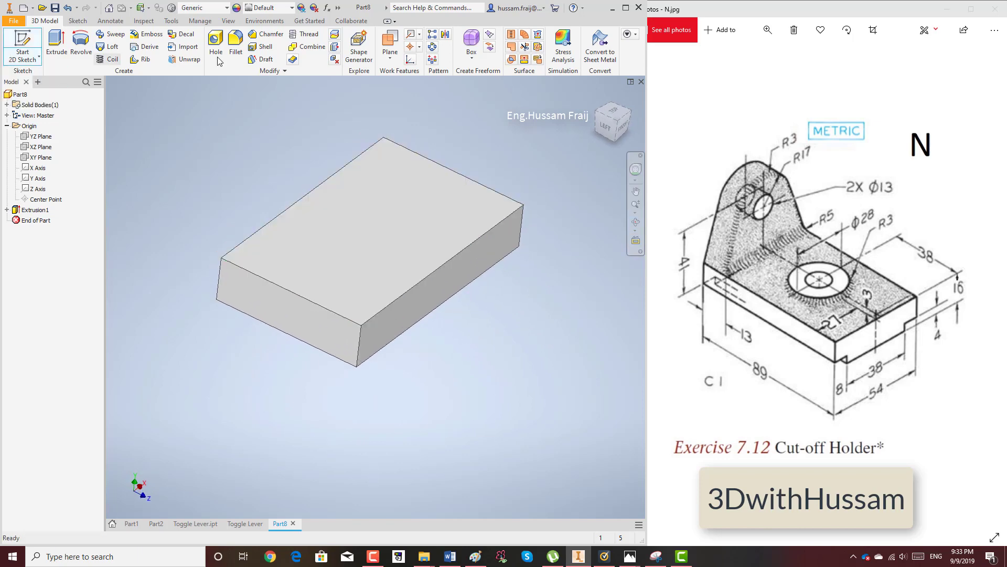
{"action": "left_click", "coordinate": [282, 301]}
{"action": "left_click", "coordinate": [81, 40]}
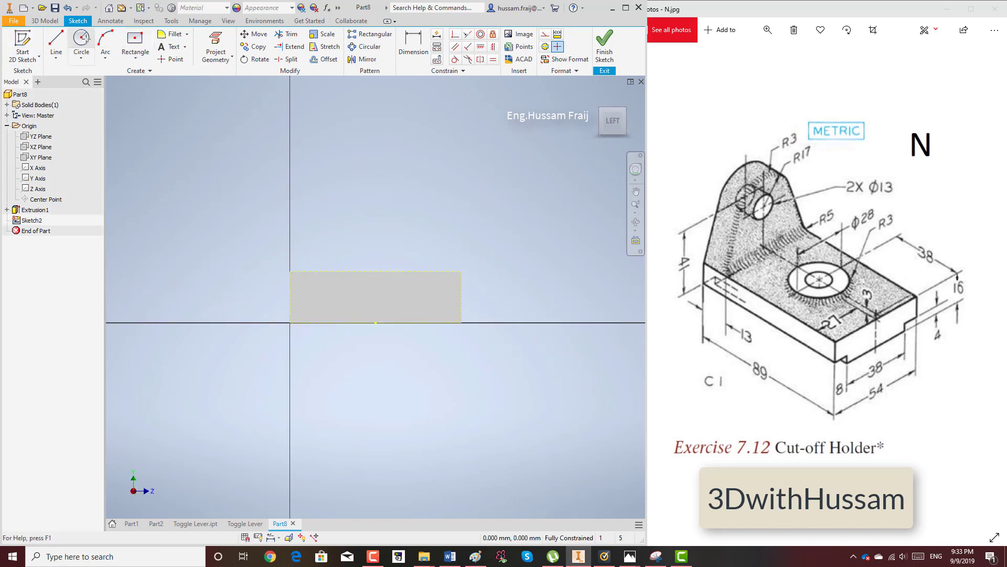
{"action": "scroll", "coordinate": [376, 213], "scroll_direction": "down", "scroll_amount": 3}
{"action": "left_click", "coordinate": [376, 213]}
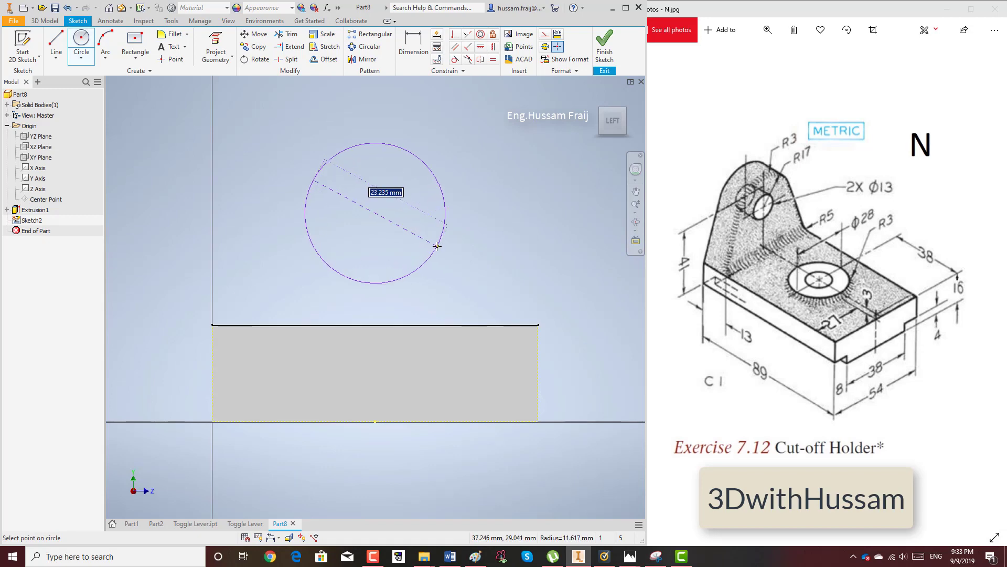
{"action": "type", "text": "17"}
{"action": "type", "text": "2"}
{"action": "key", "text": "Return"}
{"action": "right_click", "coordinate": [563, 156]}
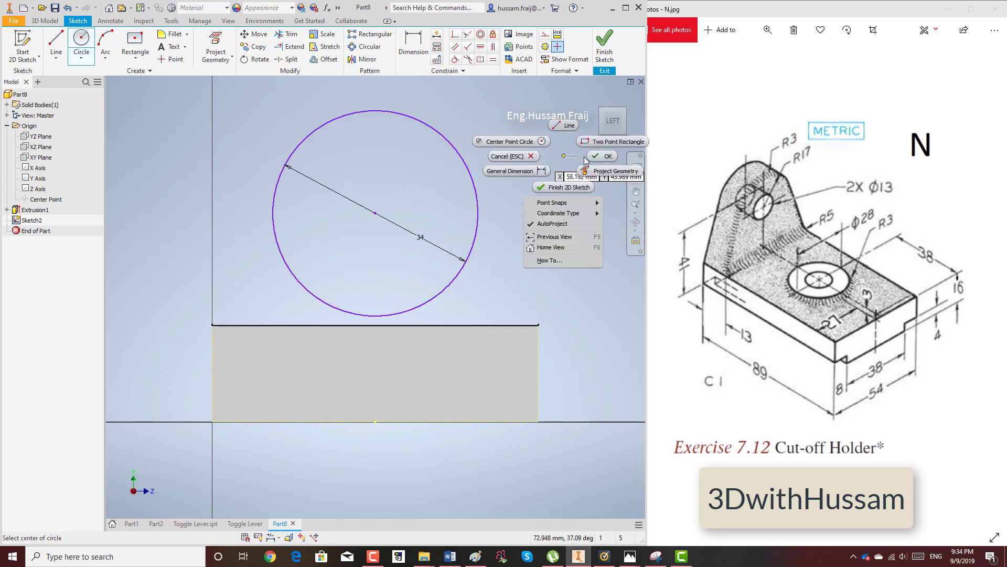
{"action": "left_click", "coordinate": [602, 156]}
Dimension the circle's centre 41 mm above the block's base edge.
{"action": "left_click", "coordinate": [412, 43]}
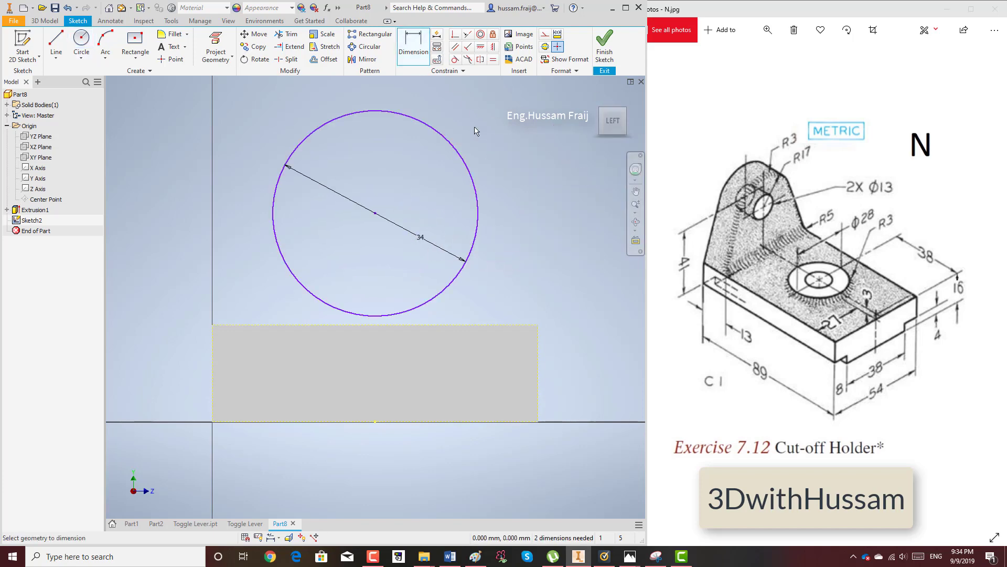
{"action": "left_click", "coordinate": [467, 166]}
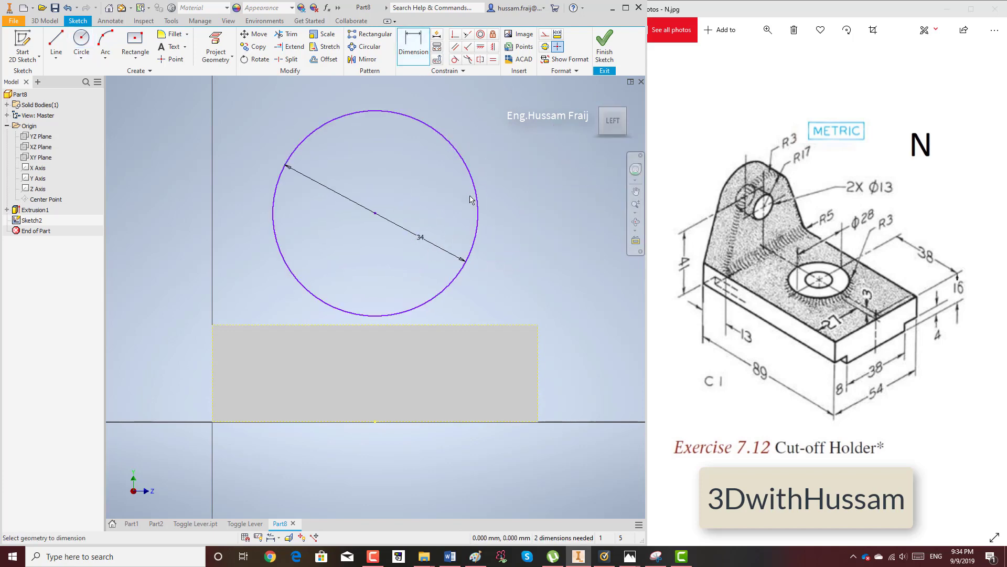
{"action": "left_click", "coordinate": [499, 420]}
{"action": "left_click", "coordinate": [569, 351]}
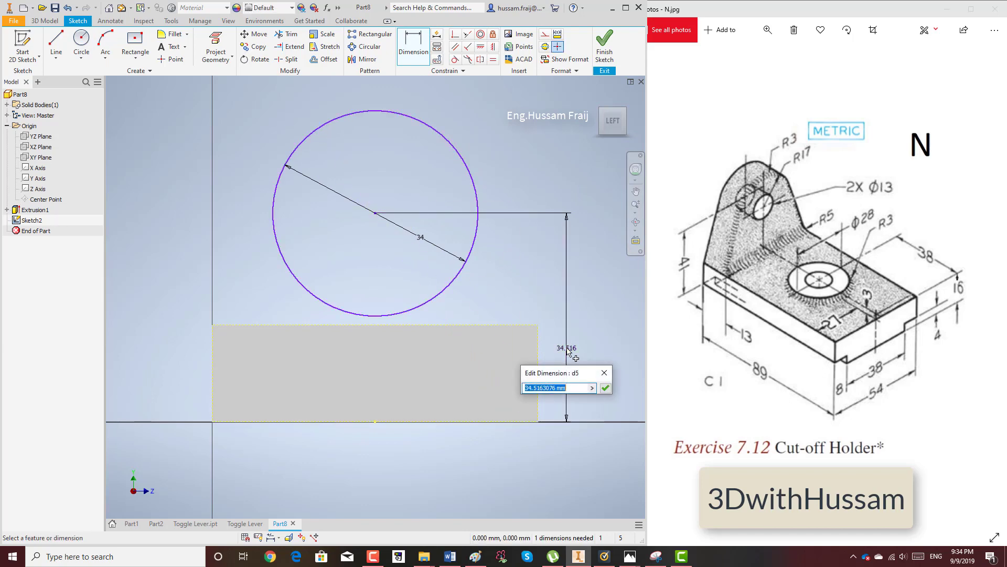
{"action": "type", "text": "41"}
{"action": "key", "text": "Return"}
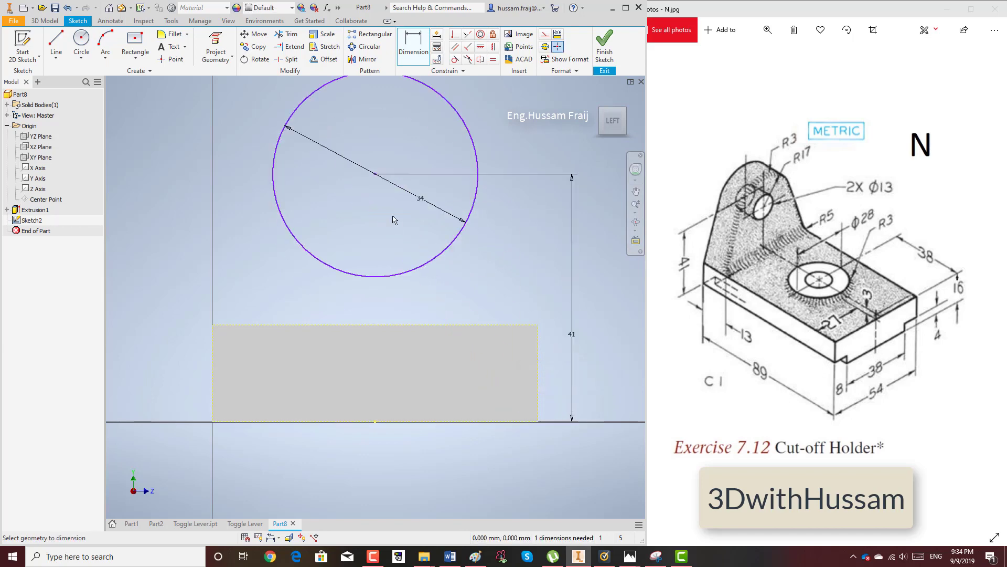
{"action": "scroll", "coordinate": [394, 220], "scroll_direction": "down", "scroll_amount": 2}
{"action": "left_click", "coordinate": [339, 164]}
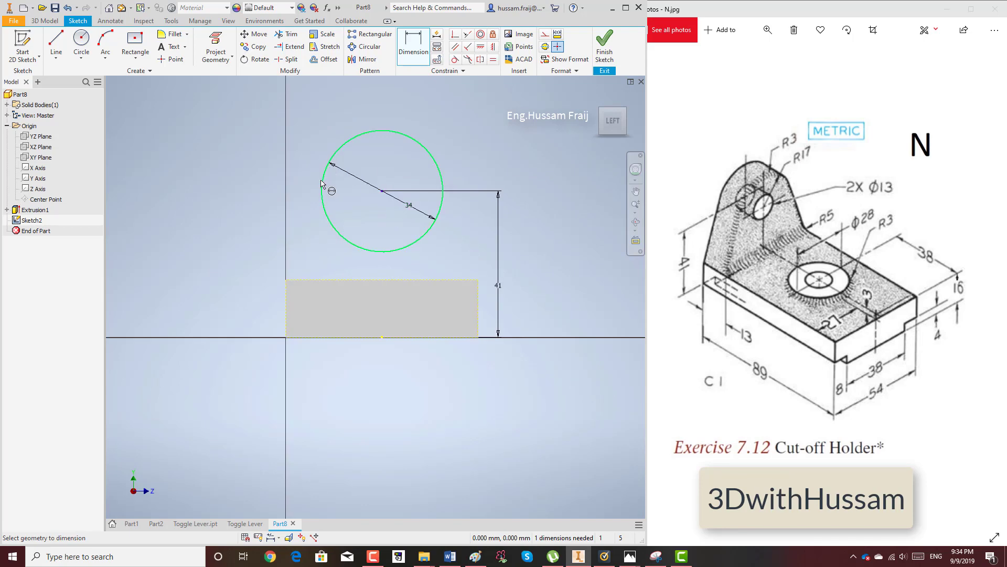
{"action": "left_click", "coordinate": [322, 184]}
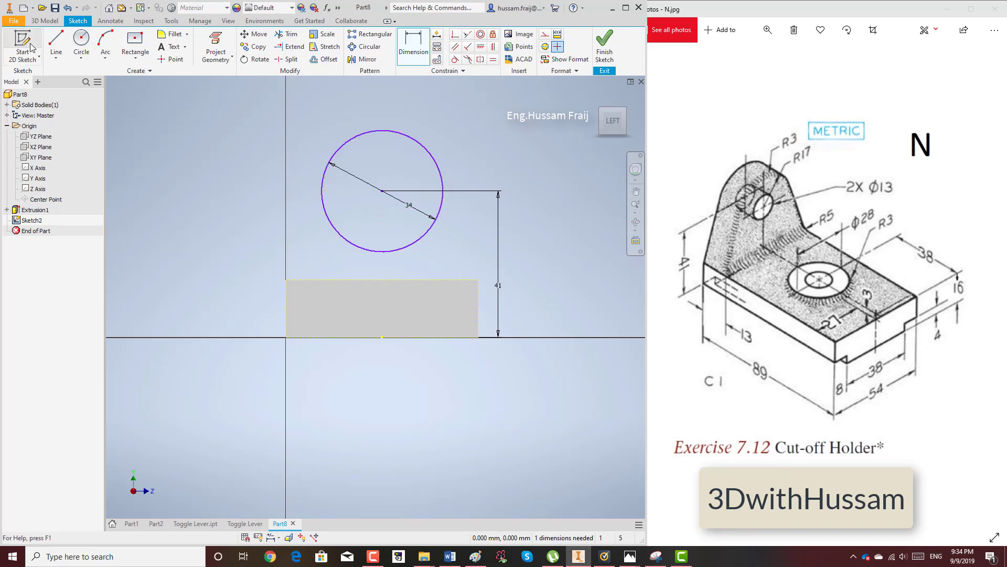
Draw two slanted lines from the block's top corners up to the circle.
{"action": "left_click", "coordinate": [56, 42]}
{"action": "left_click", "coordinate": [286, 279]}
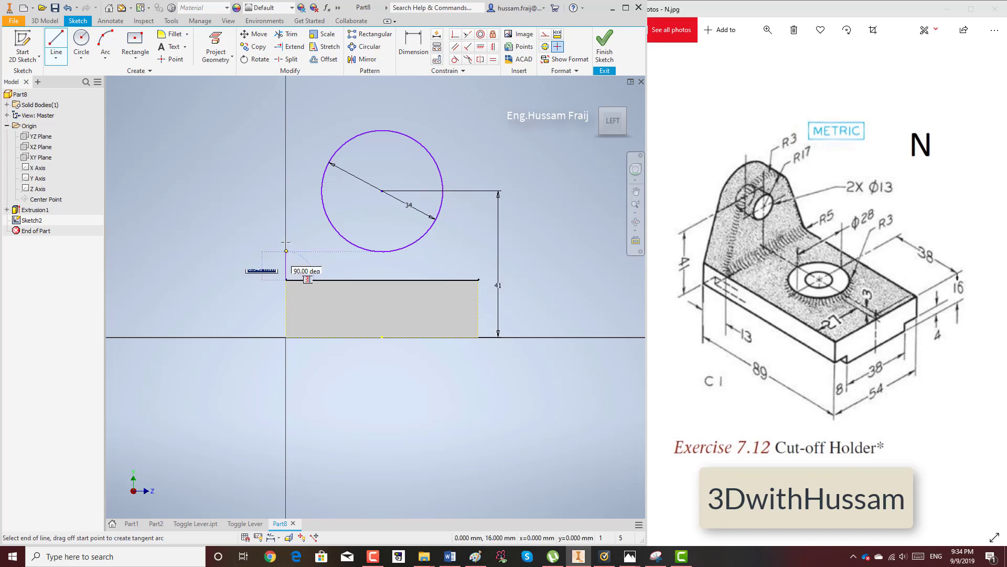
{"action": "left_click", "coordinate": [328, 131]}
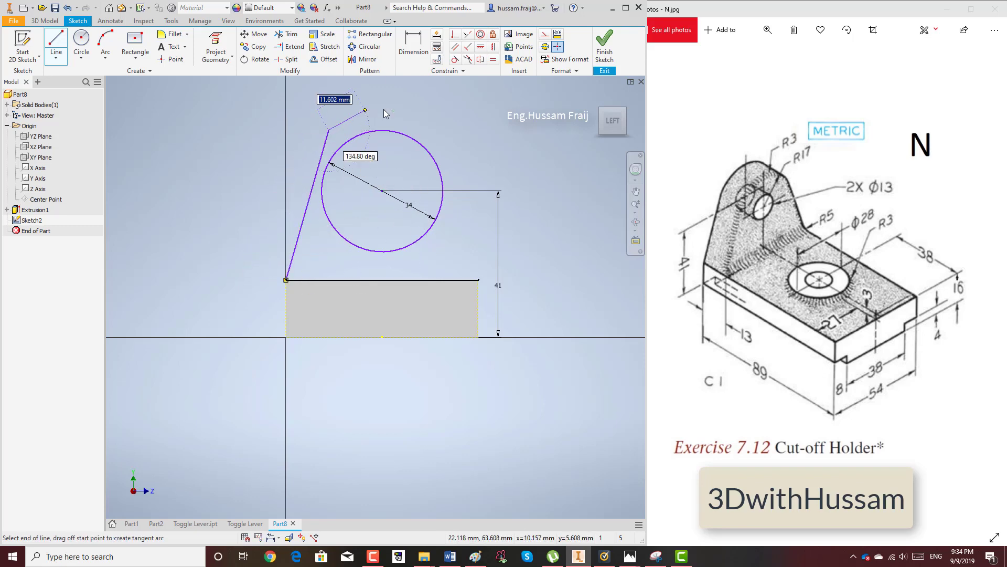
{"action": "right_click", "coordinate": [382, 108]}
{"action": "left_click", "coordinate": [409, 107]}
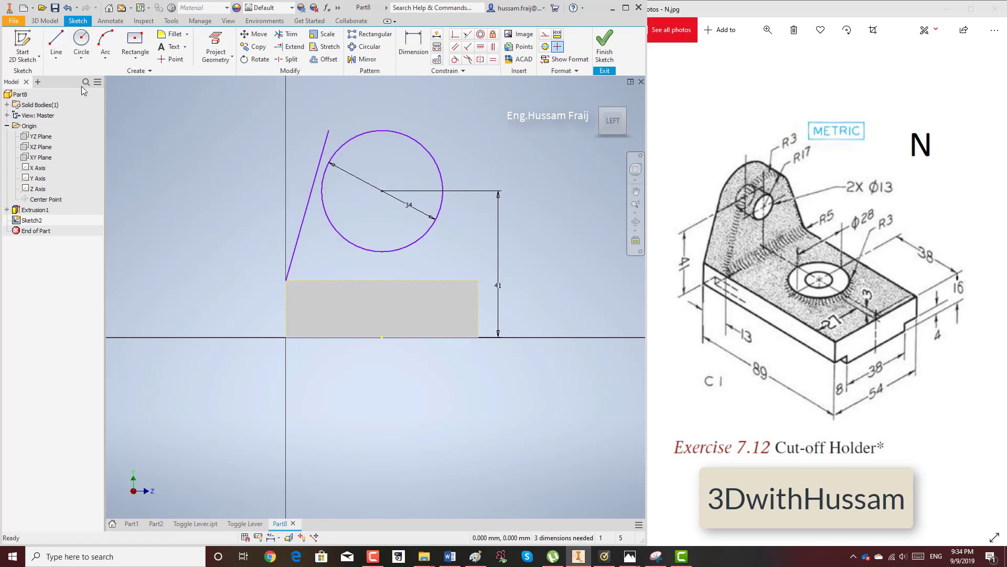
{"action": "left_click", "coordinate": [478, 279]}
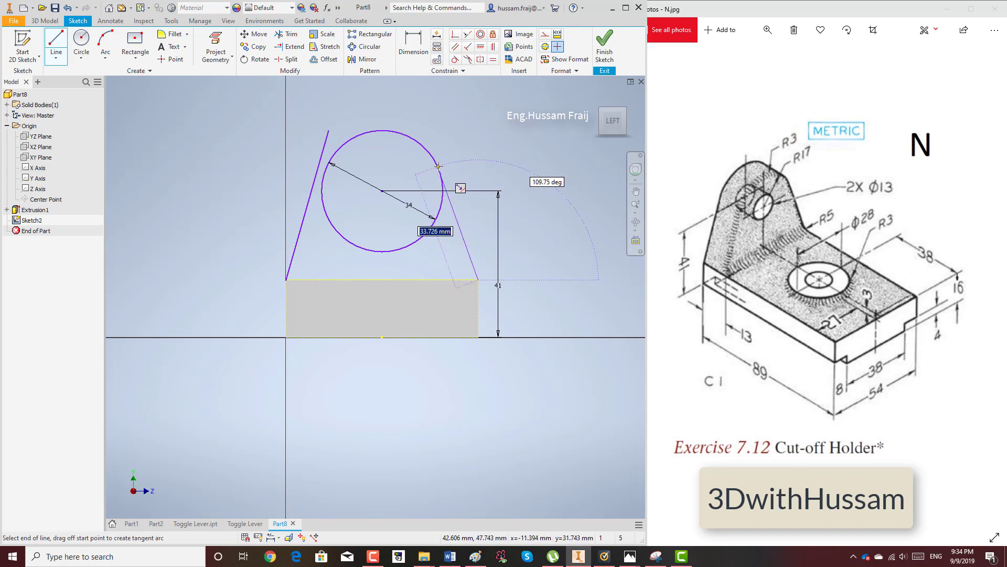
{"action": "left_click", "coordinate": [439, 167]}
{"action": "right_click", "coordinate": [474, 162]}
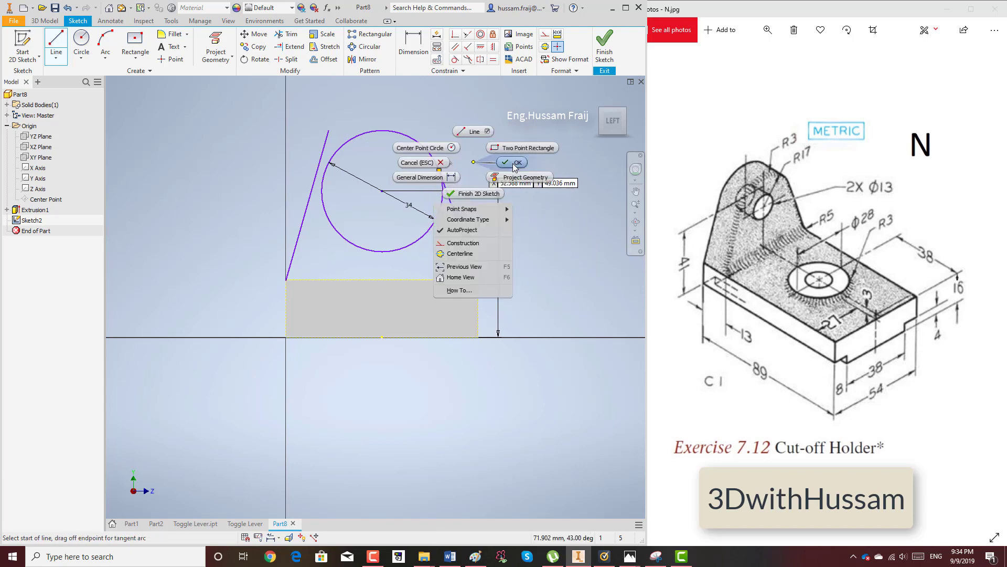
{"action": "left_click", "coordinate": [513, 162]}
Constrain the circle tangent to the left side line.
{"action": "left_click", "coordinate": [456, 59]}
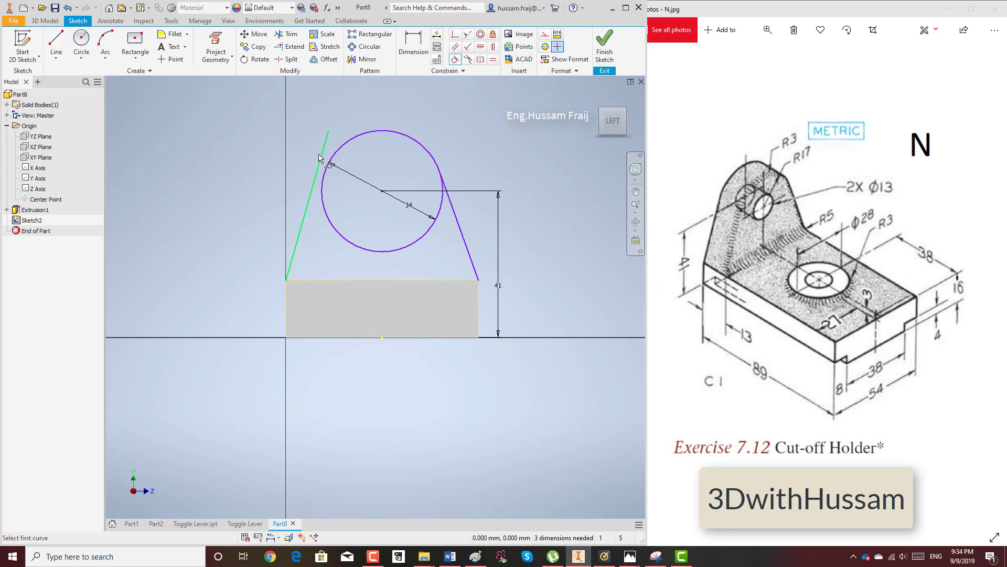
{"action": "left_click", "coordinate": [321, 158]}
{"action": "left_click", "coordinate": [360, 134]}
{"action": "right_click", "coordinate": [417, 120]}
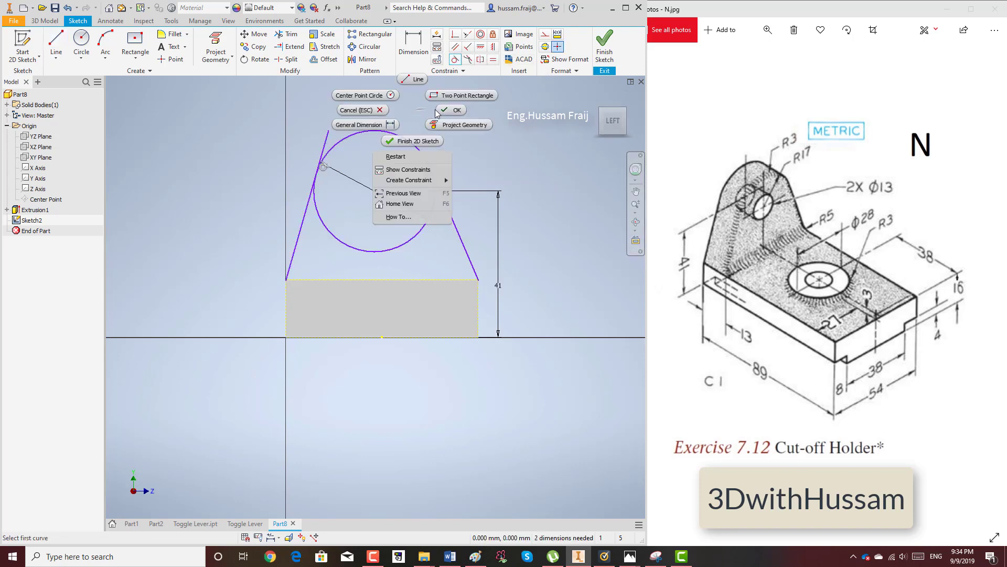
Set the circle centre's horizontal offset from the base's bottom midpoint to 0.
{"action": "left_click", "coordinate": [418, 107]}
{"action": "left_click", "coordinate": [429, 168]}
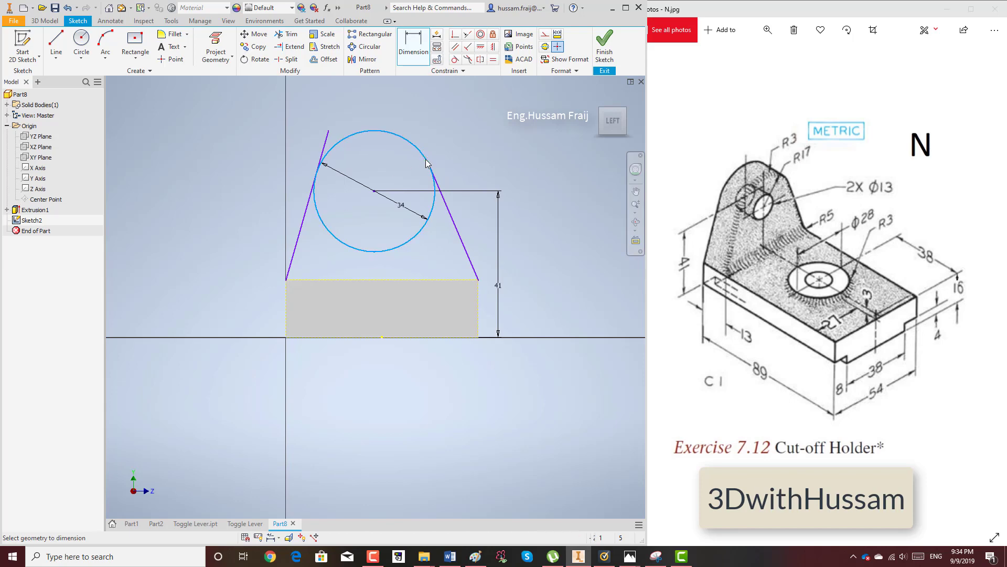
{"action": "left_click", "coordinate": [383, 338]}
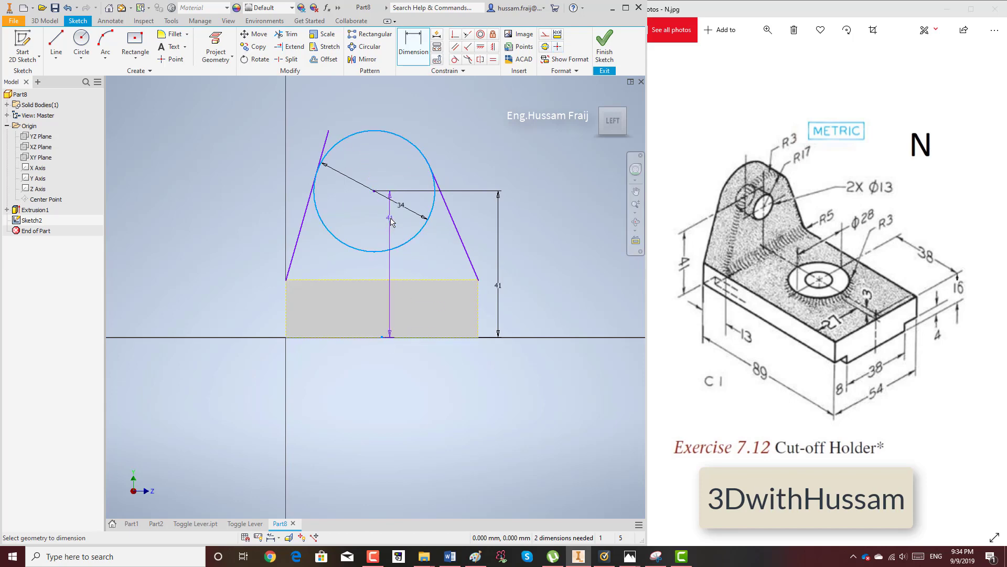
{"action": "scroll", "coordinate": [379, 178], "scroll_direction": "up", "scroll_amount": 5}
{"action": "left_click", "coordinate": [379, 182]}
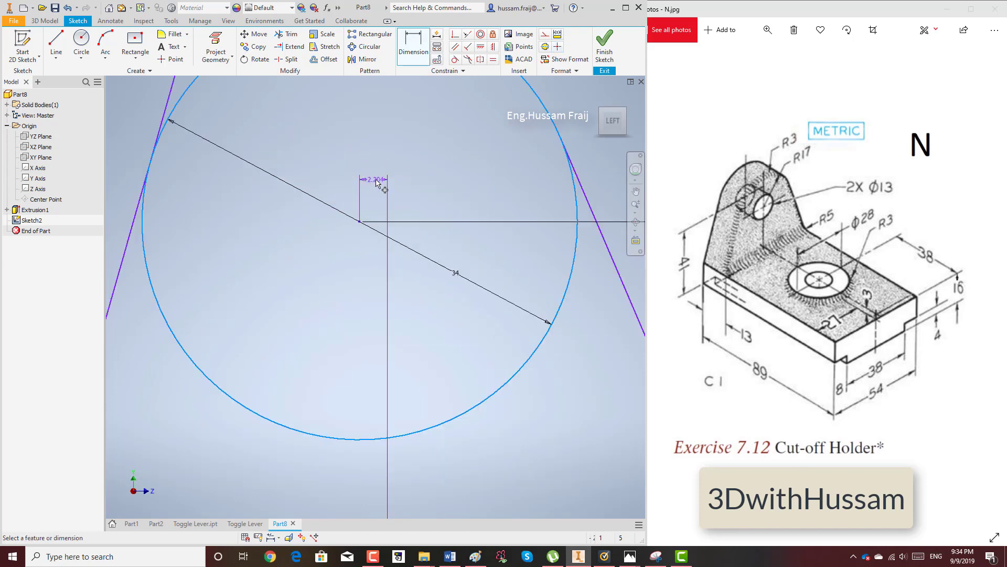
{"action": "type", "text": "0"}
{"action": "key", "text": "Return"}
{"action": "scroll", "coordinate": [404, 214], "scroll_direction": "down", "scroll_amount": 5}
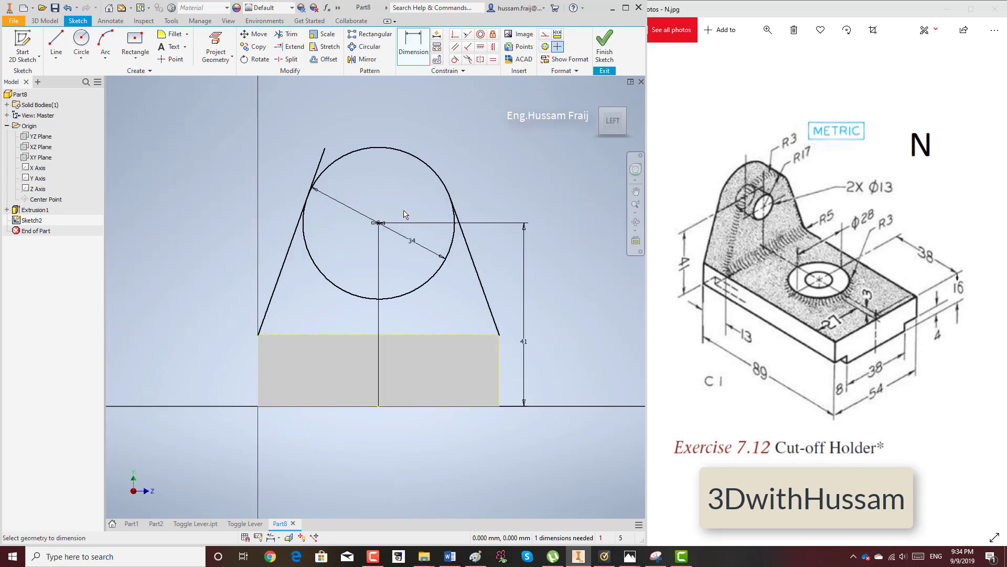
Trim the left line's overshoot and the circle's lower arc, leaving a clean arched outline.
{"action": "left_click", "coordinate": [284, 35]}
{"action": "left_click", "coordinate": [318, 162]}
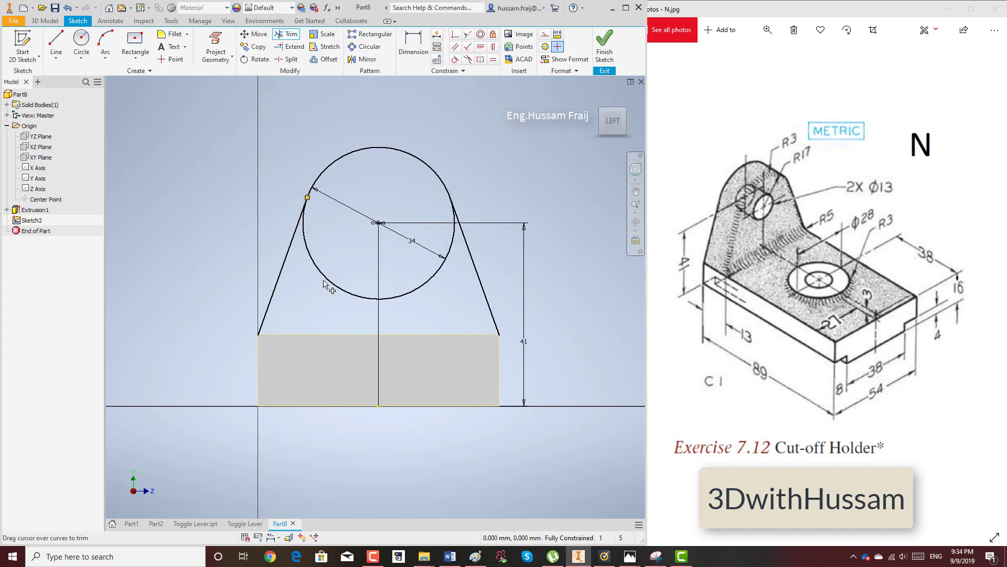
{"action": "left_click", "coordinate": [341, 289]}
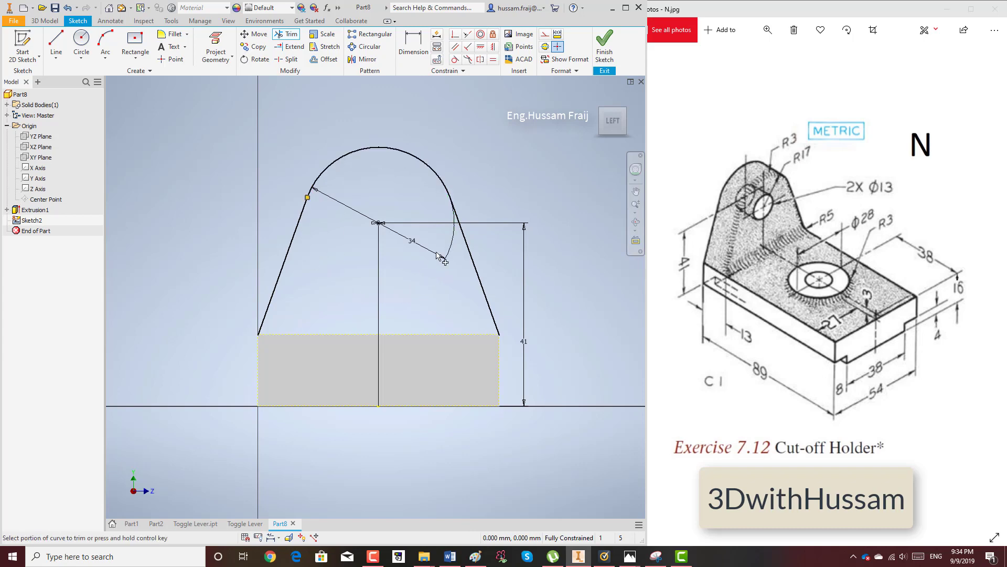
{"action": "scroll", "coordinate": [479, 181], "scroll_direction": "down", "scroll_amount": 3}
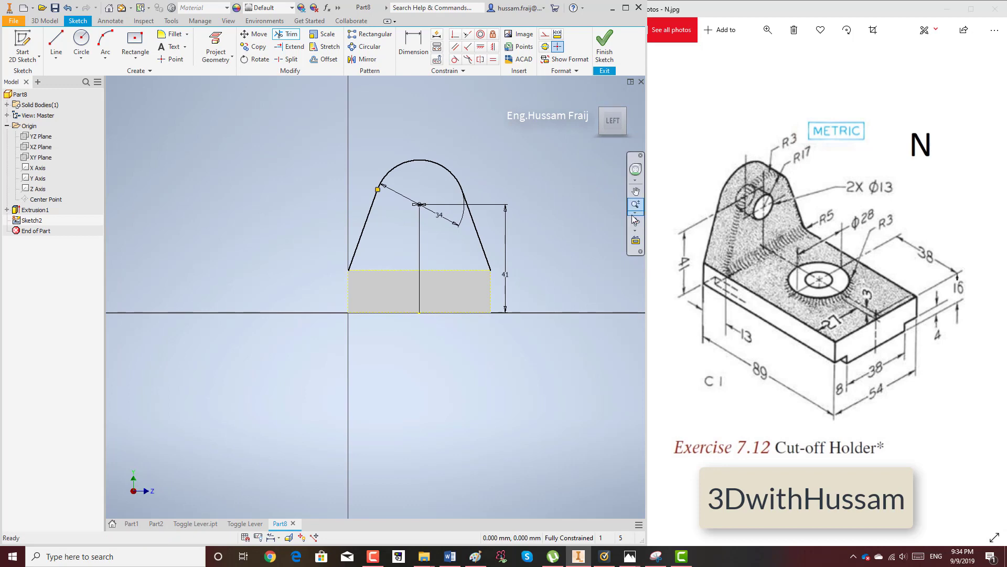
{"action": "left_click", "coordinate": [636, 231]}
{"action": "left_click", "coordinate": [593, 222]}
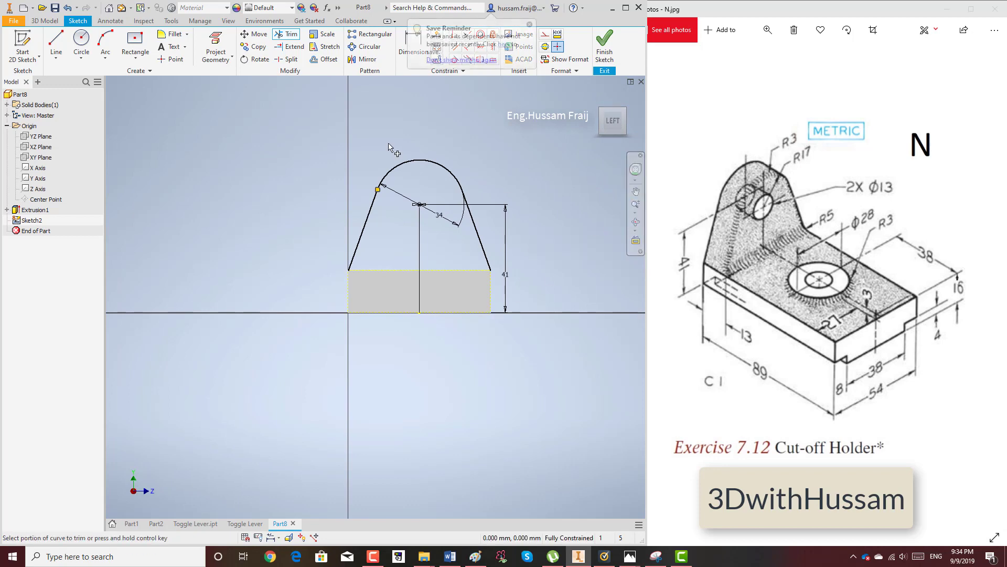
{"action": "left_click", "coordinate": [82, 40]}
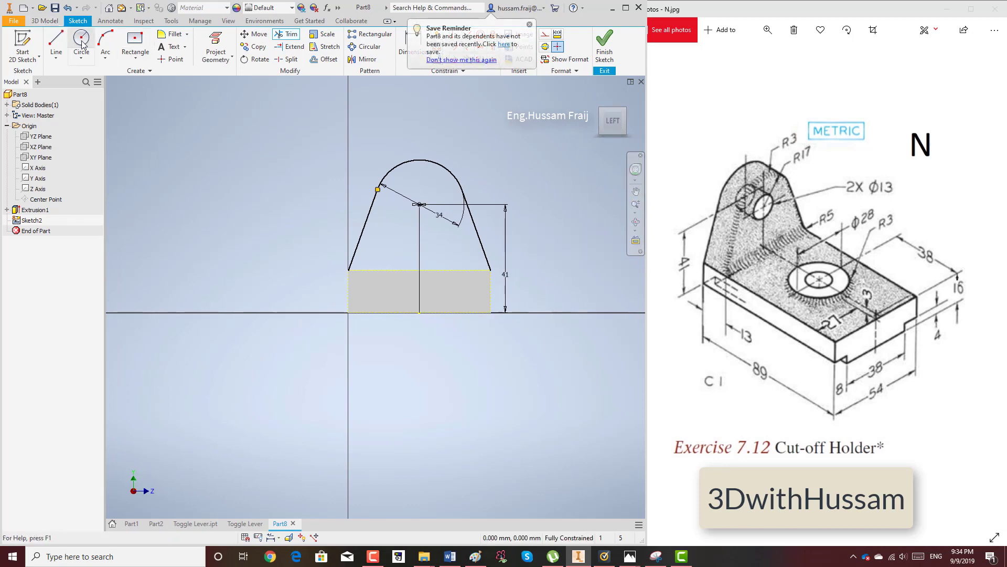
Add a 13 mm hole circle concentric with the arc centre.
{"action": "left_click", "coordinate": [419, 203]}
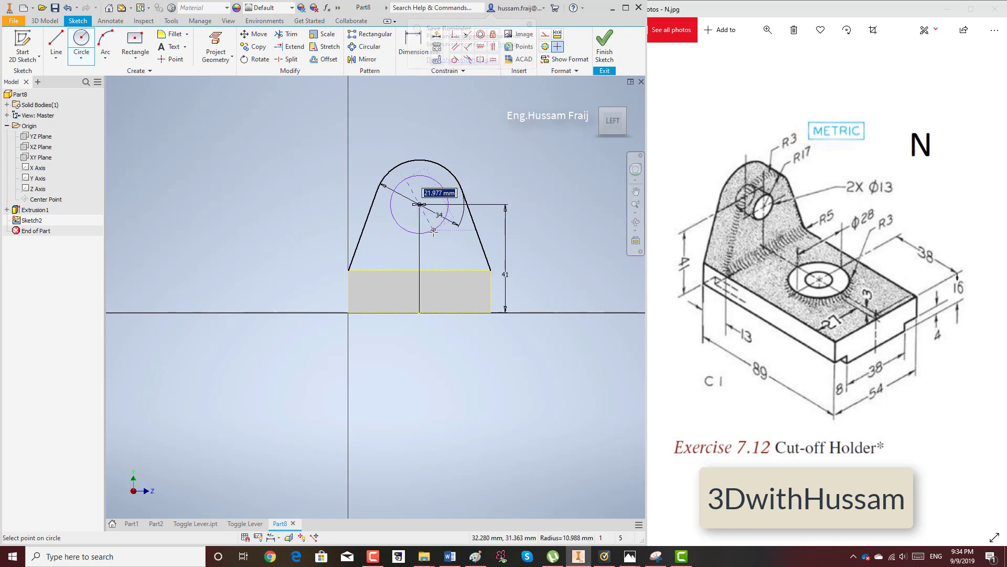
{"action": "type", "text": "13"}
{"action": "key", "text": "Return"}
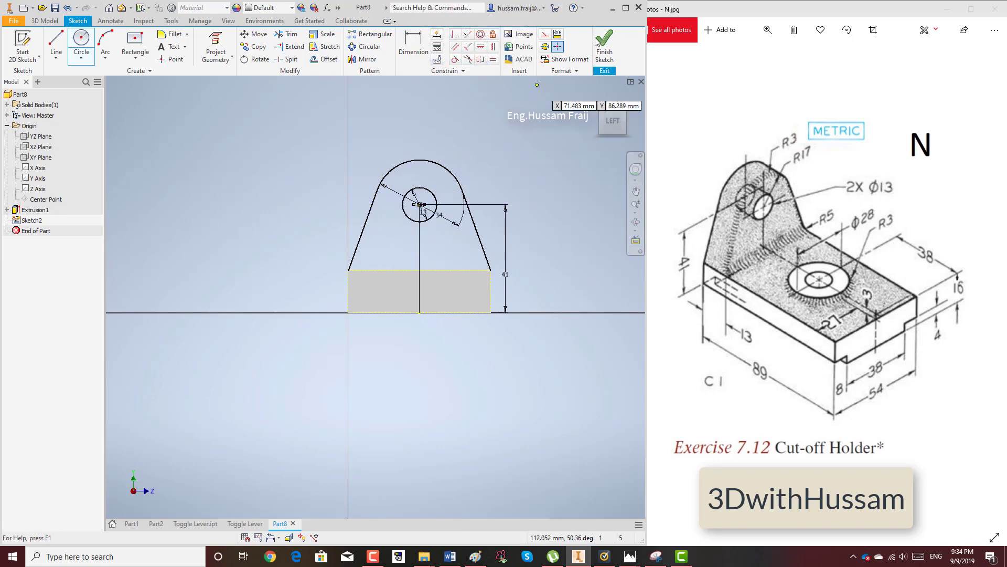
Draw a closing line across the base's top corners and finish the sketch.
{"action": "key", "text": "l"}
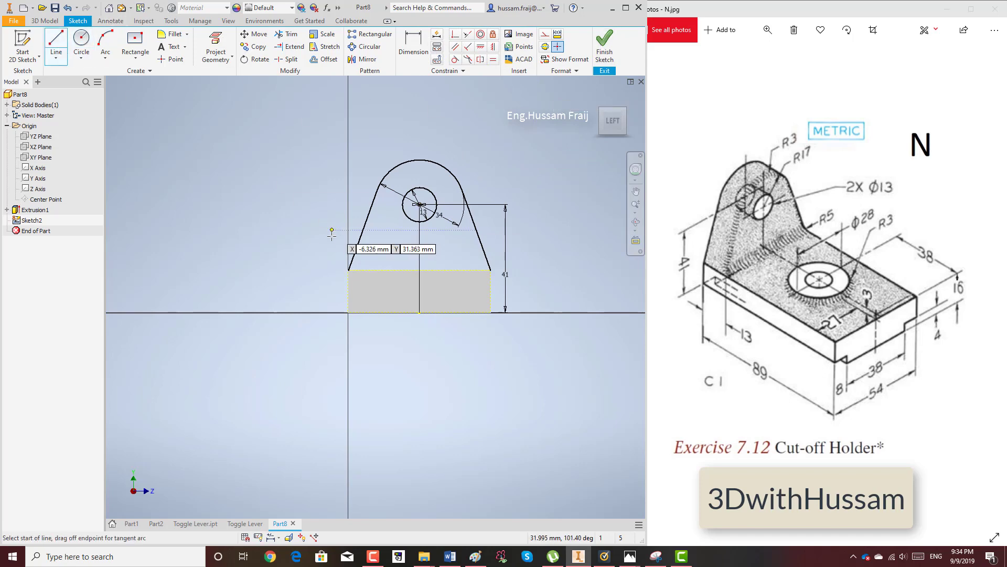
{"action": "left_click", "coordinate": [348, 270]}
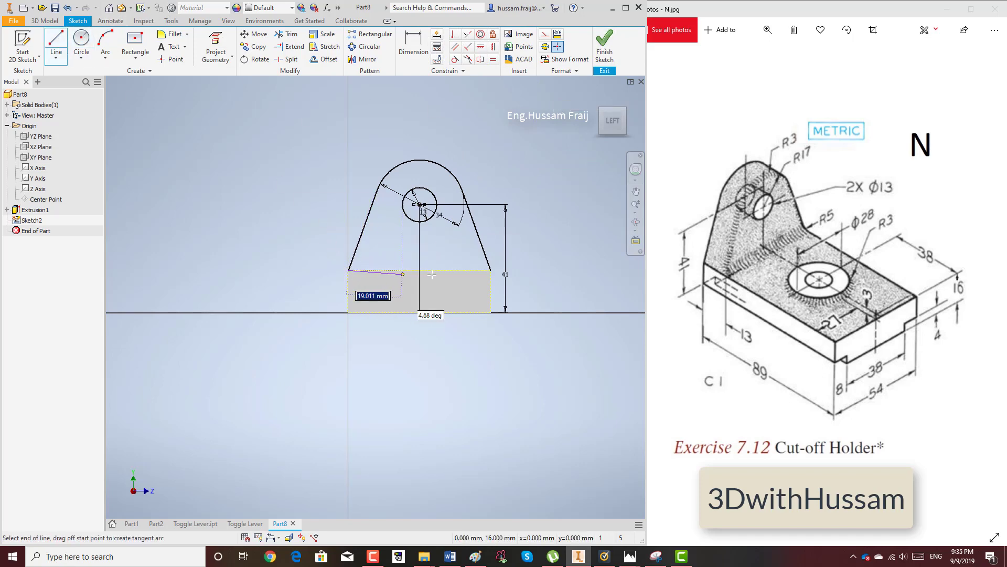
{"action": "left_click", "coordinate": [491, 271]}
{"action": "right_click", "coordinate": [491, 270]}
{"action": "left_click", "coordinate": [516, 284]}
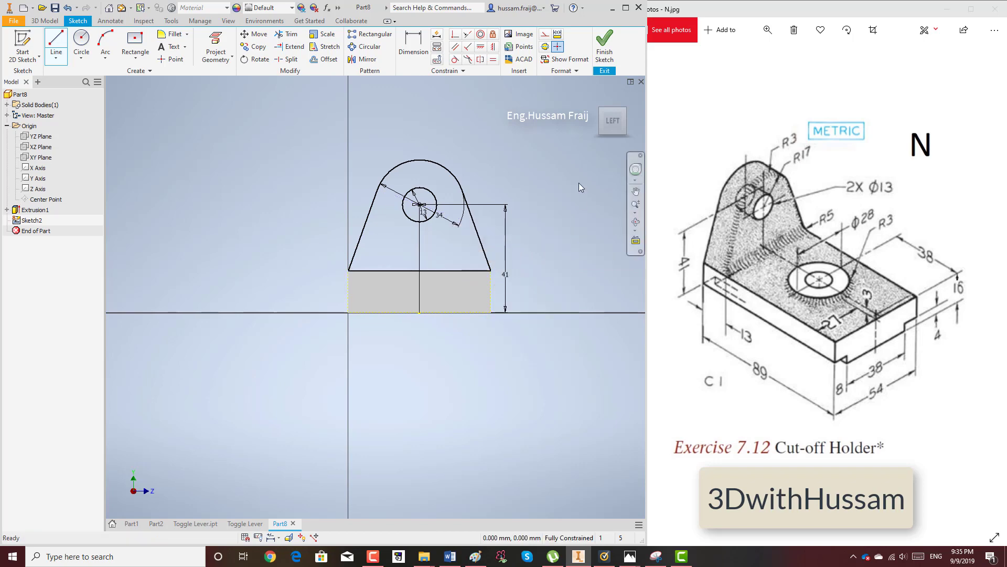
{"action": "left_click", "coordinate": [605, 47]}
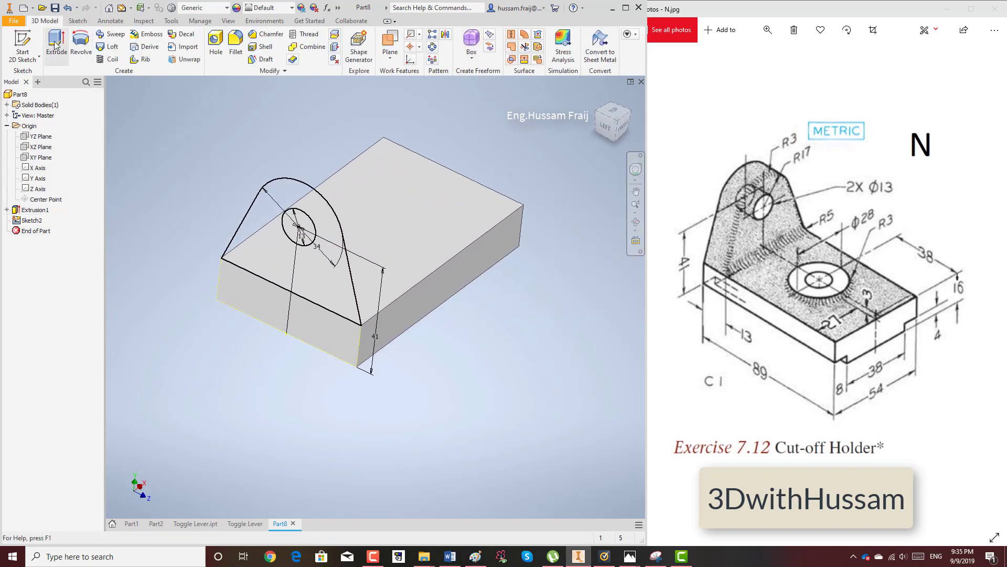
Extrude the lug profile 13 mm, flipped toward the base.
{"action": "left_click", "coordinate": [56, 44]}
{"action": "left_click", "coordinate": [383, 240]}
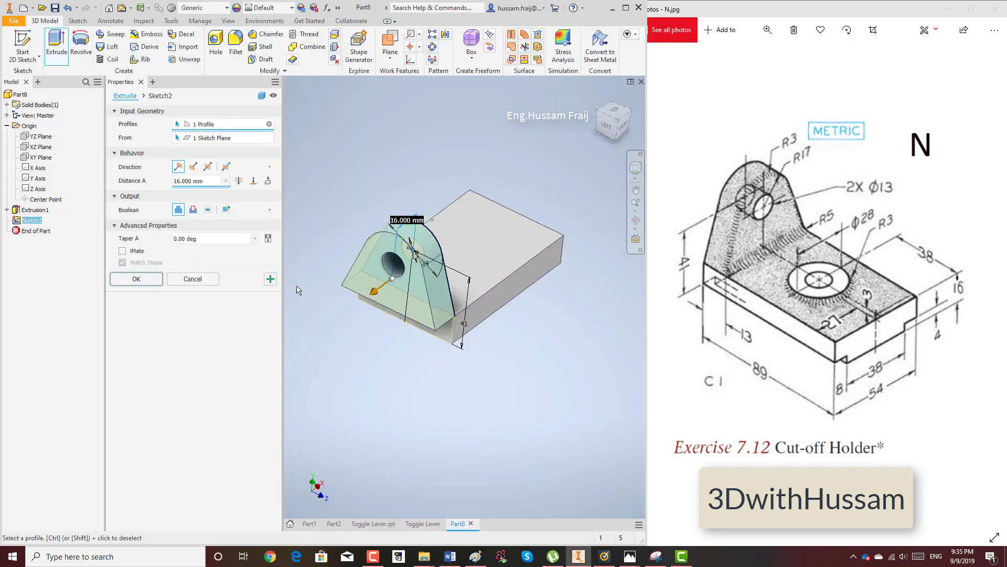
{"action": "left_click", "coordinate": [194, 167]}
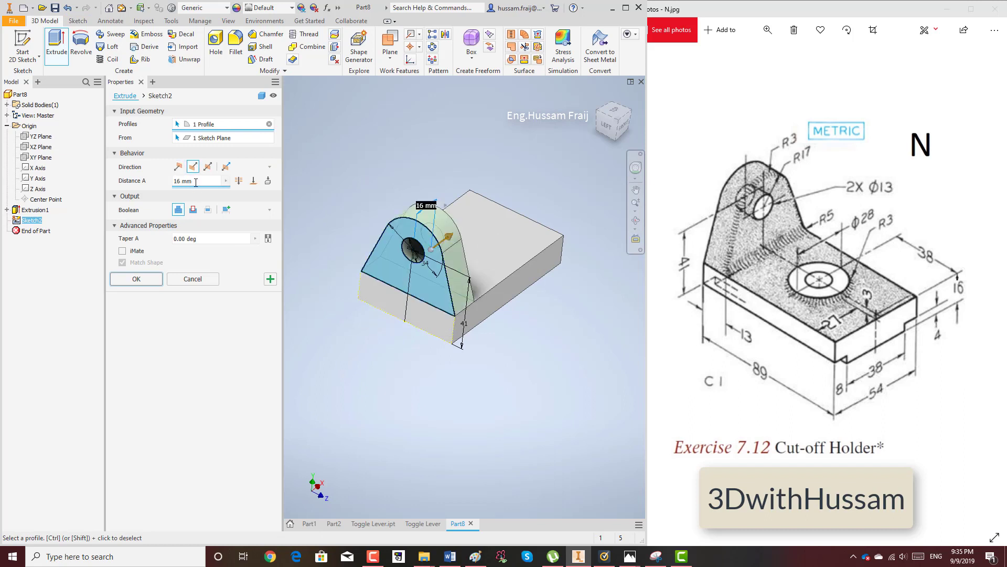
{"action": "left_click", "coordinate": [196, 182]}
{"action": "type", "text": "13"}
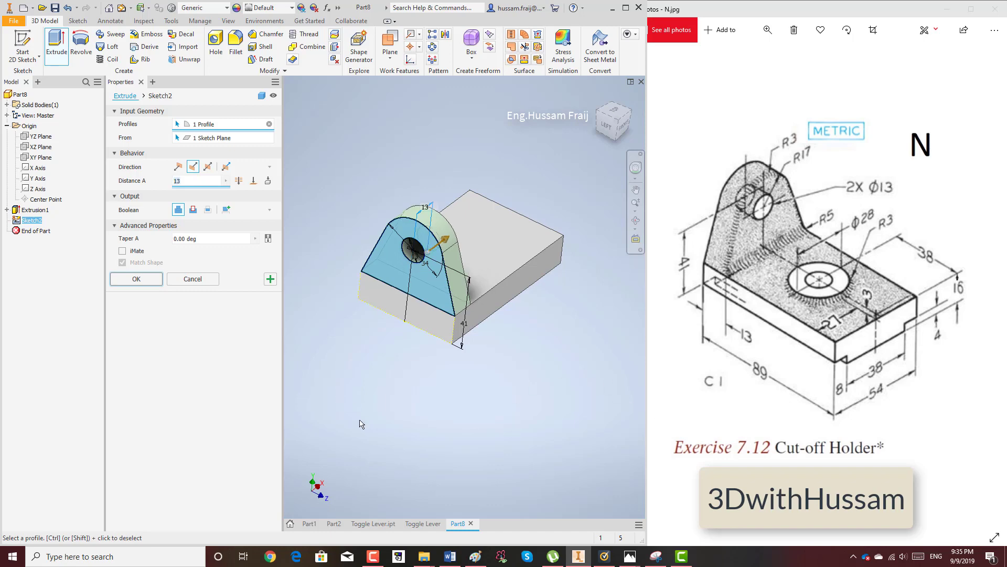
{"action": "left_click", "coordinate": [133, 278]}
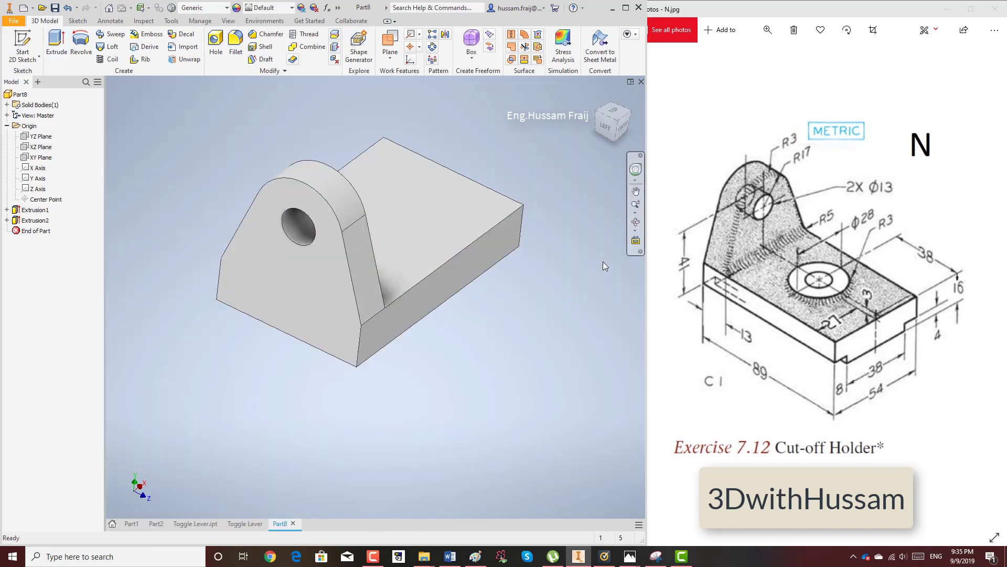
Start a sketch on the base's top face and draw a 28 mm circle.
{"action": "left_click", "coordinate": [596, 98]}
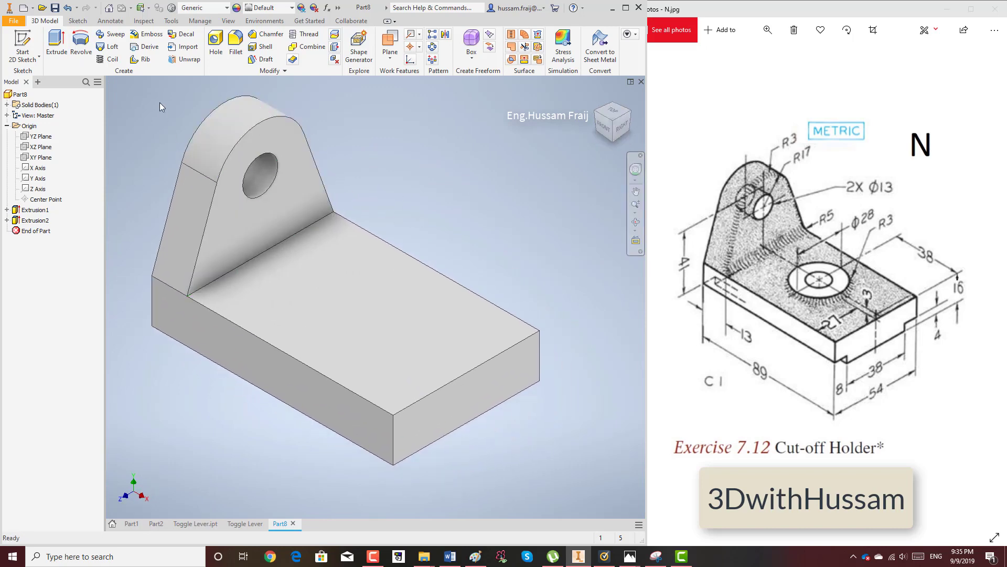
{"action": "left_click", "coordinate": [27, 58]}
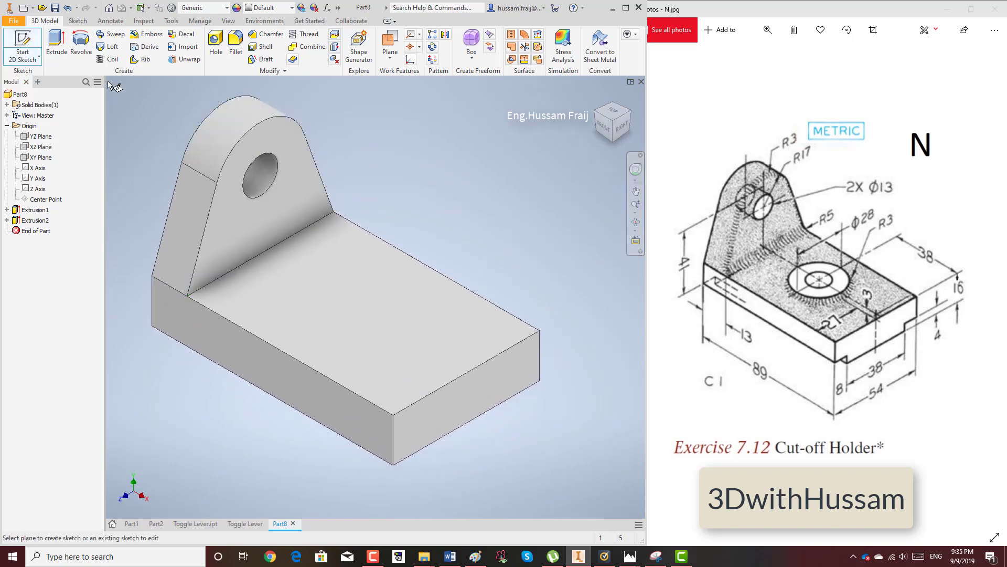
{"action": "left_click", "coordinate": [365, 311]}
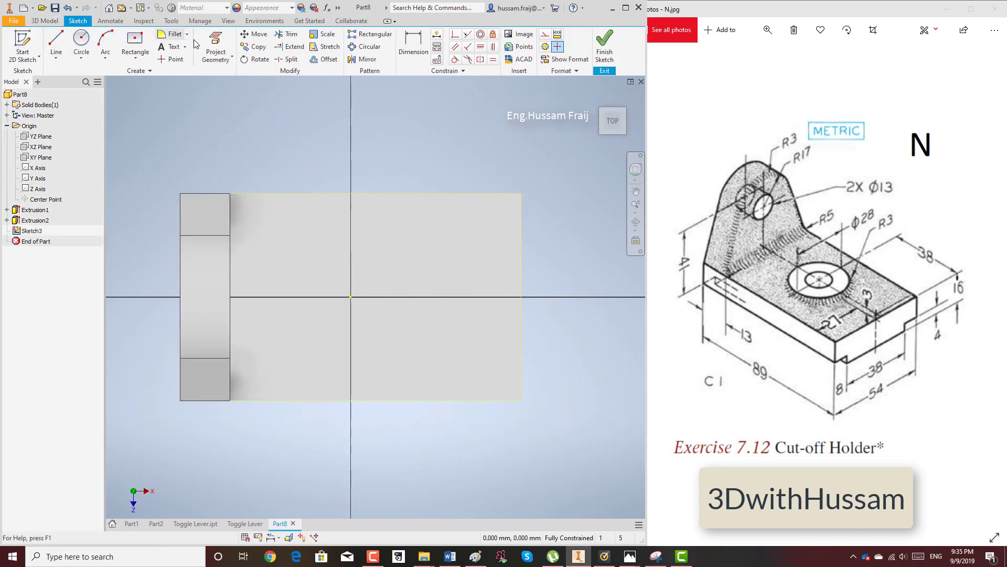
{"action": "left_click", "coordinate": [413, 44]}
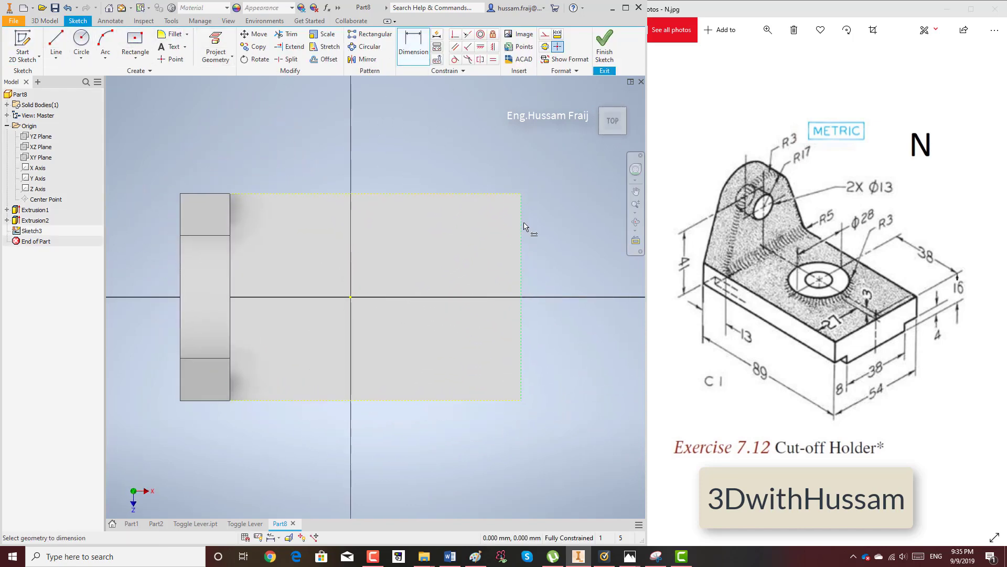
{"action": "left_click", "coordinate": [81, 42]}
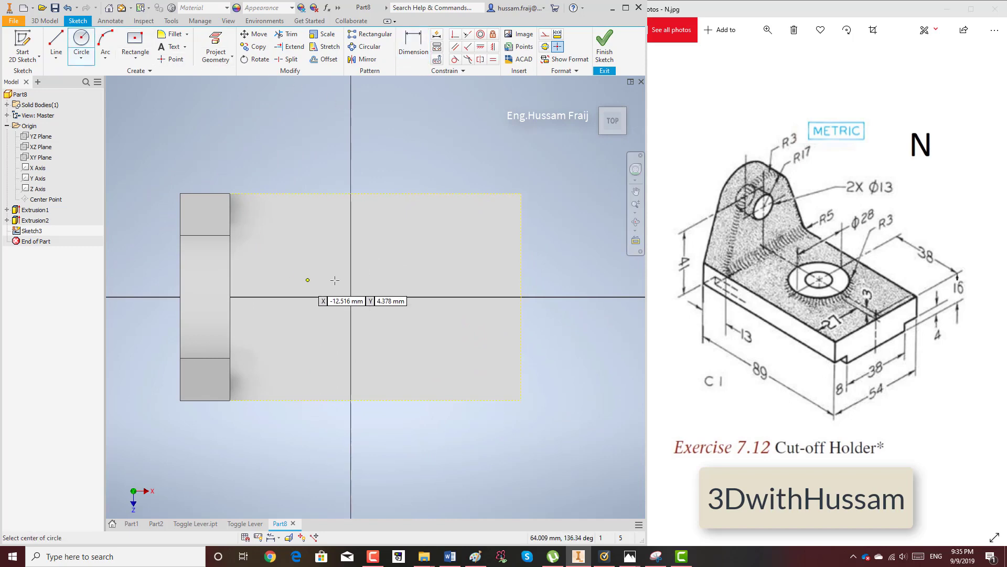
{"action": "left_click", "coordinate": [350, 297]}
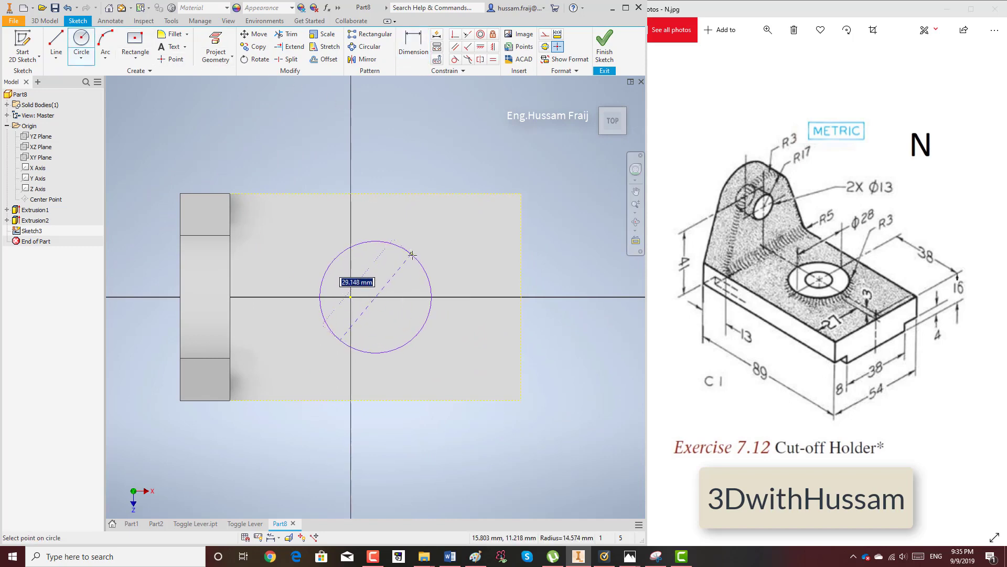
{"action": "type", "text": "28"}
{"action": "key", "text": "Return"}
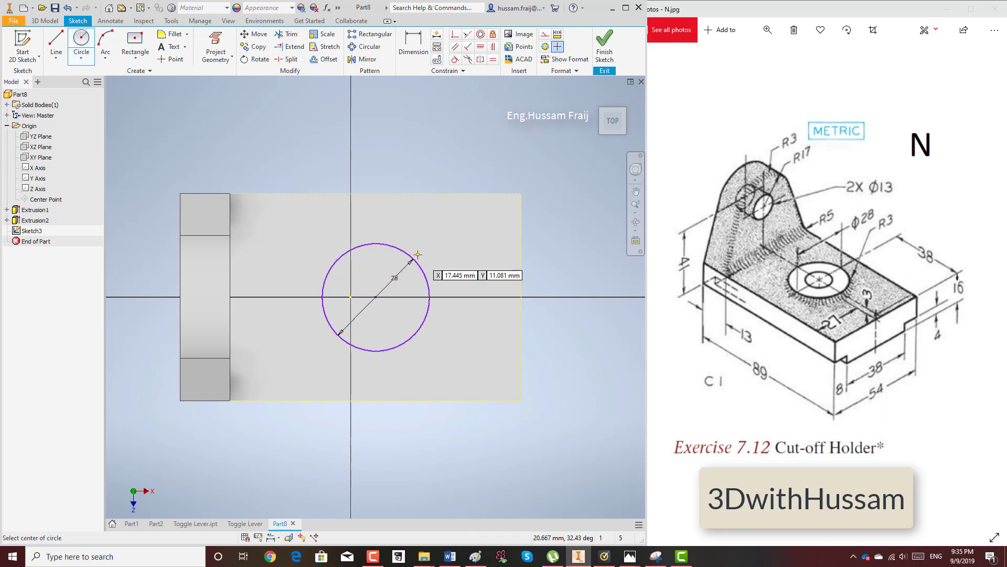
Position the circle 38 mm from the base's end edge and 27 mm from the bottom edge.
{"action": "left_click", "coordinate": [414, 45]}
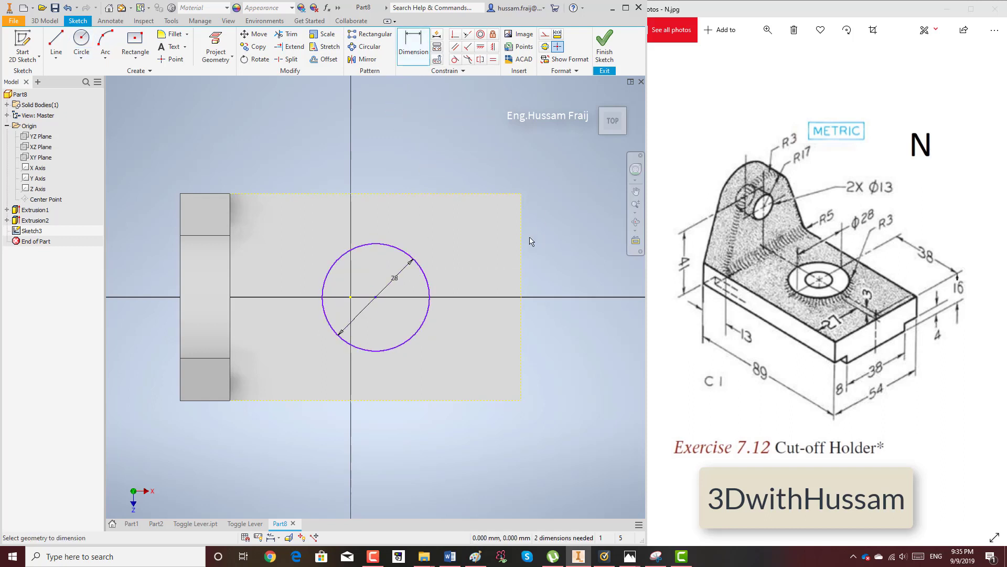
{"action": "left_click", "coordinate": [522, 242]}
{"action": "left_click", "coordinate": [428, 288]}
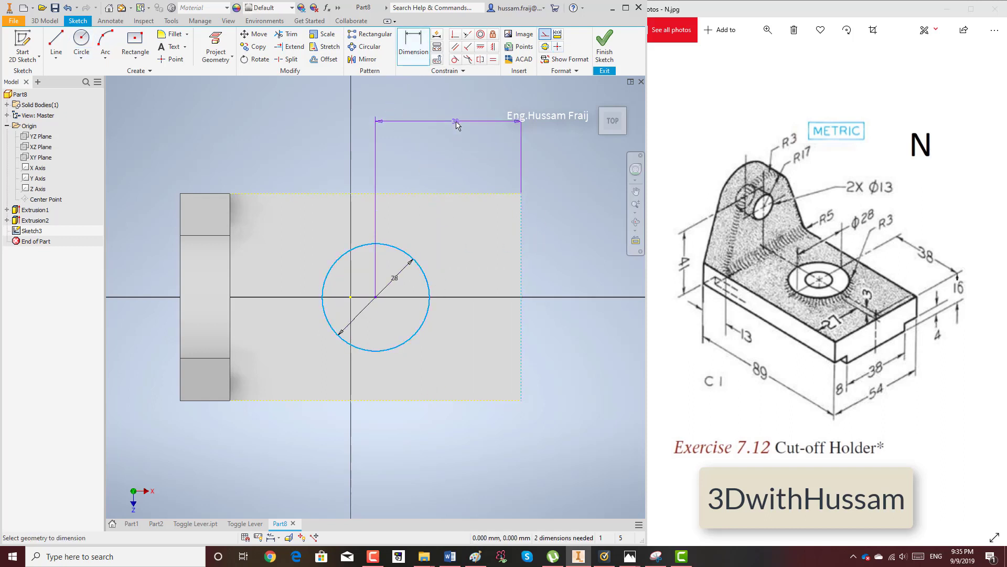
{"action": "left_click", "coordinate": [456, 121]}
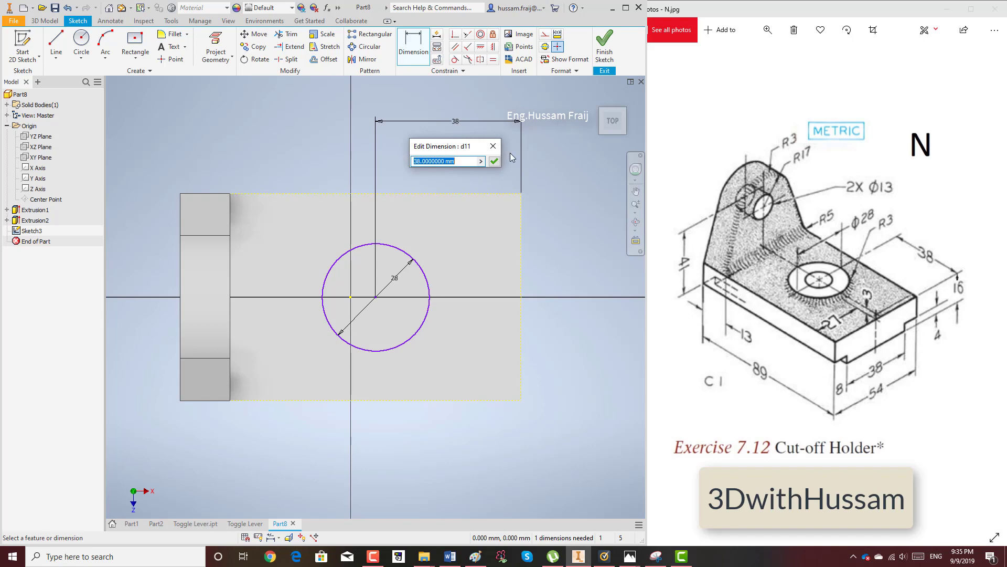
{"action": "key", "text": "Return"}
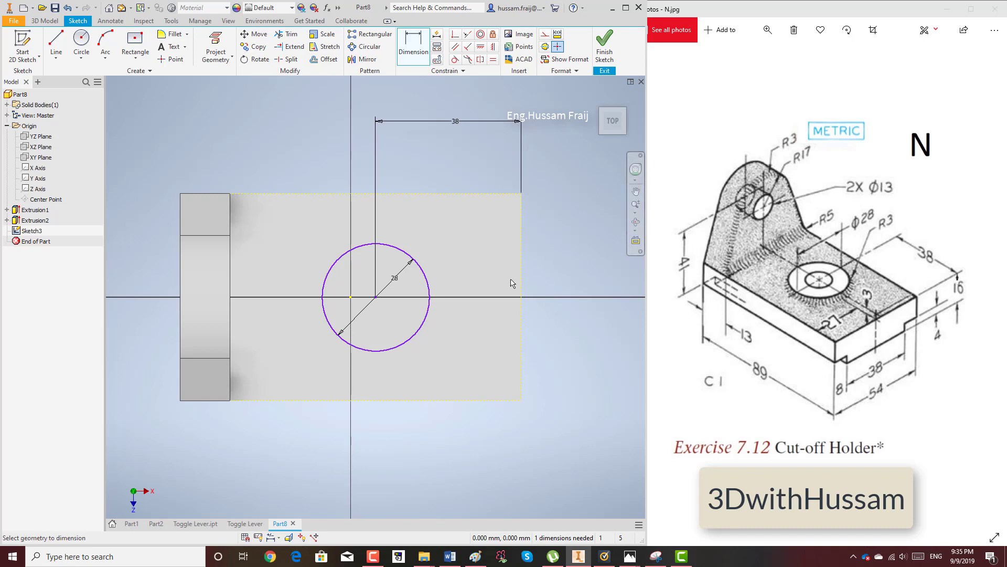
{"action": "left_click", "coordinate": [438, 321]}
{"action": "left_click", "coordinate": [420, 401]}
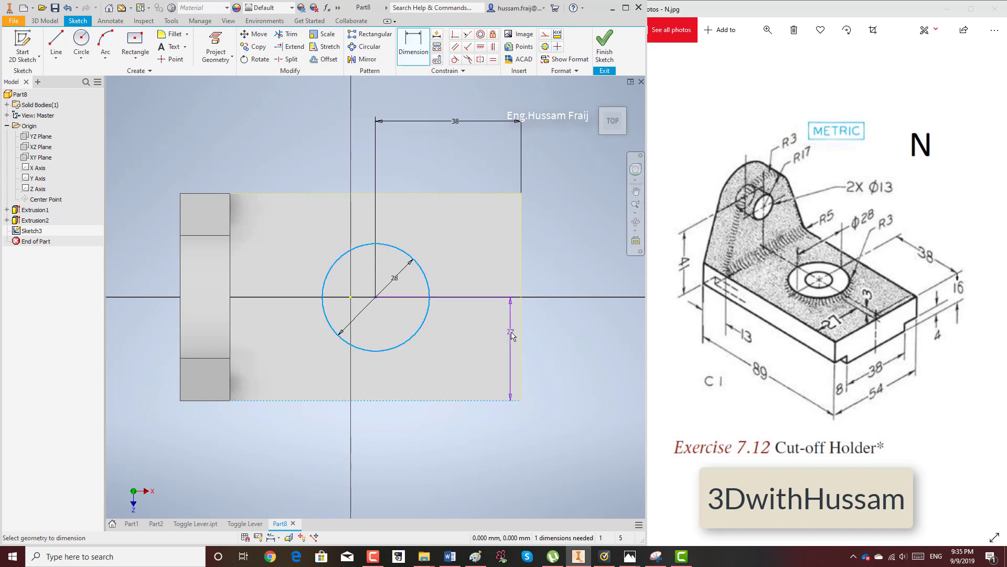
{"action": "left_click", "coordinate": [542, 333]}
{"action": "type", "text": "54/2"}
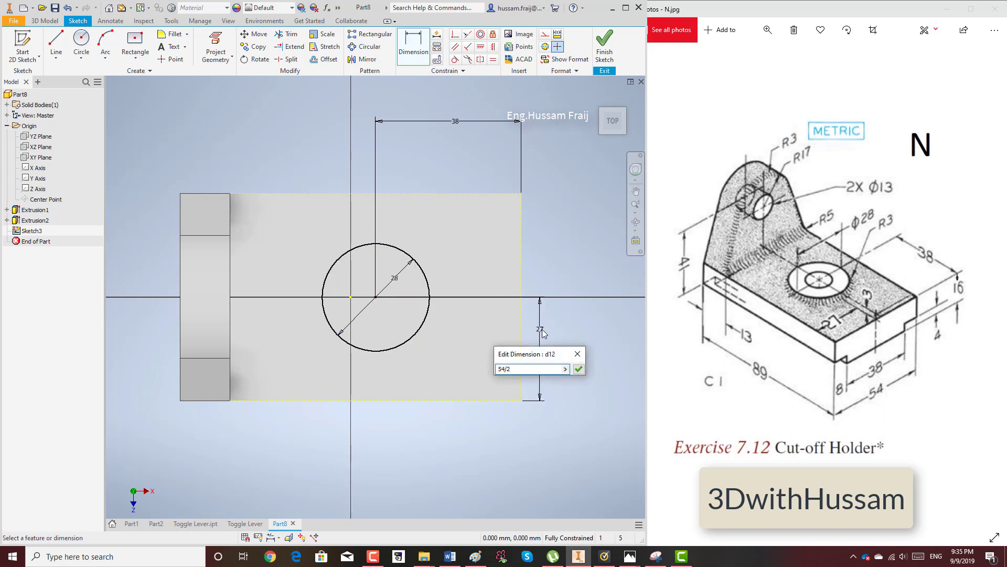
{"action": "key", "text": "Return"}
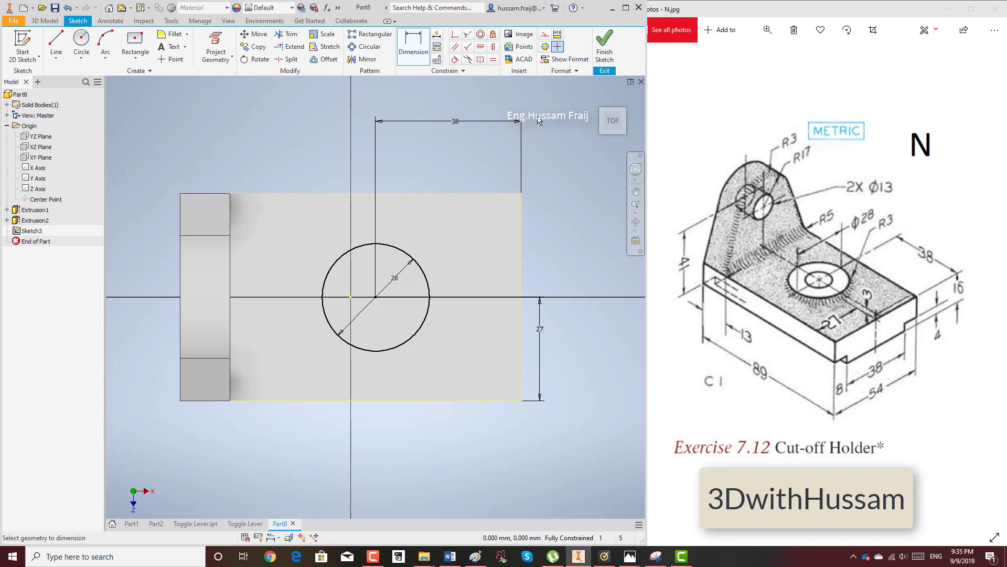
Finish the sketch and extrude the 28 mm circle 3 mm into a boss.
{"action": "left_click", "coordinate": [606, 61]}
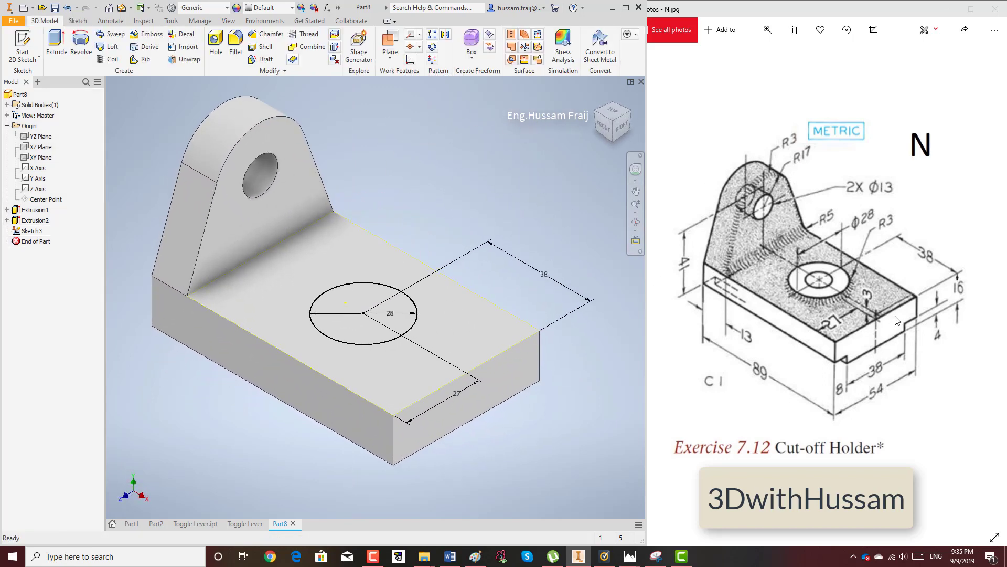
{"action": "left_click", "coordinate": [57, 42]}
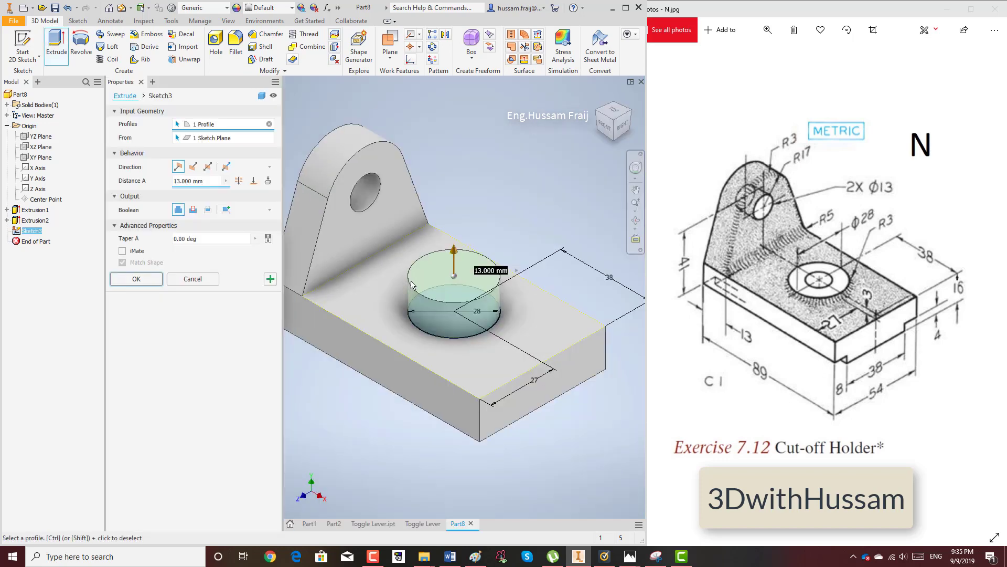
{"action": "type", "text": "3"}
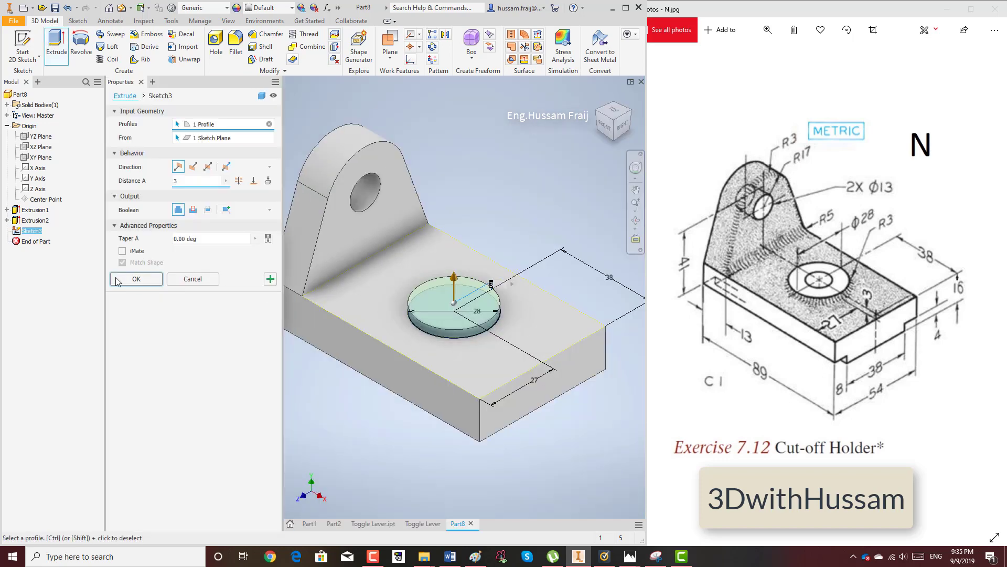
{"action": "left_click", "coordinate": [117, 281]}
{"action": "left_click", "coordinate": [23, 46]}
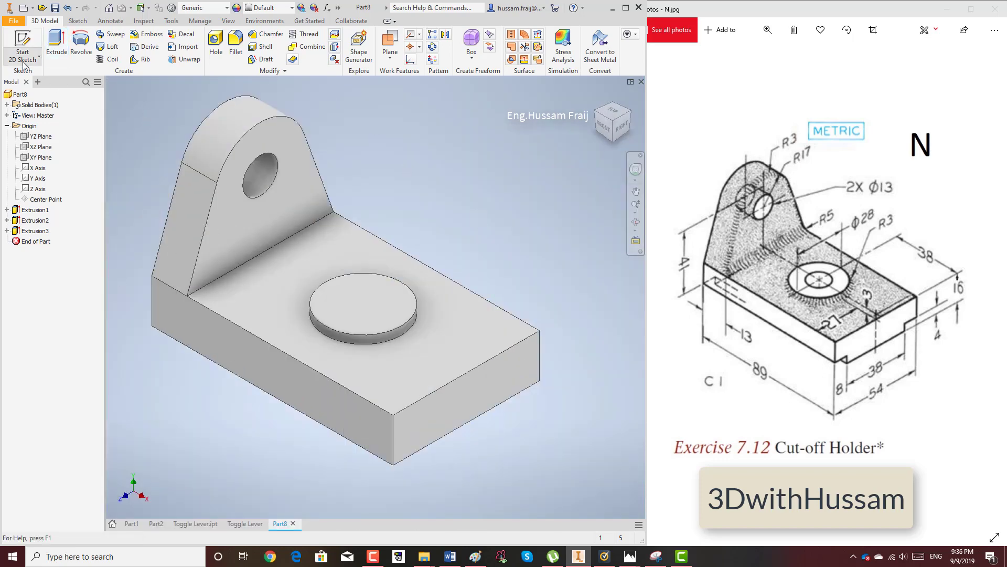
Sketch a 13 mm circle at the centre of the boss's top face.
{"action": "left_click", "coordinate": [361, 306]}
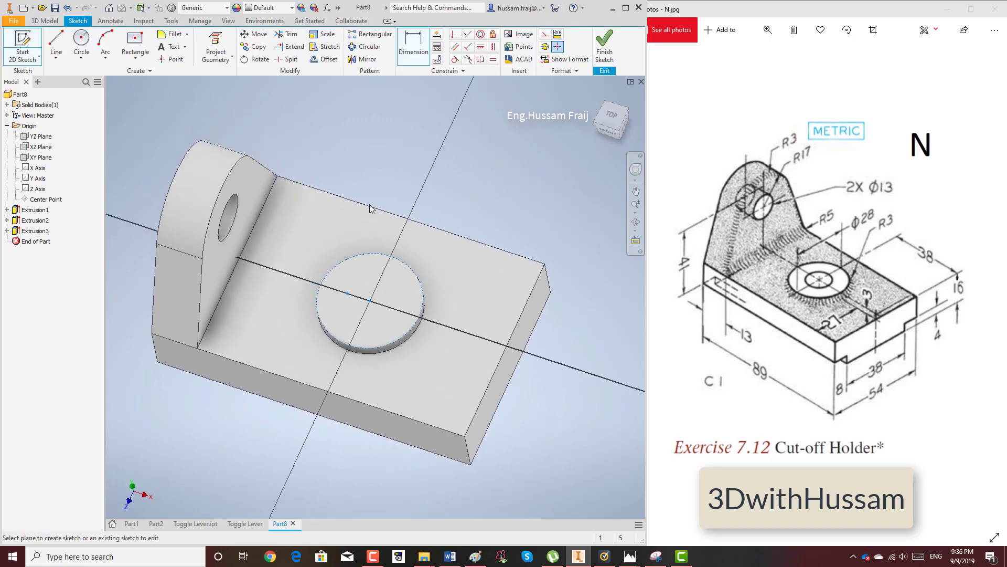
{"action": "key", "text": "c"}
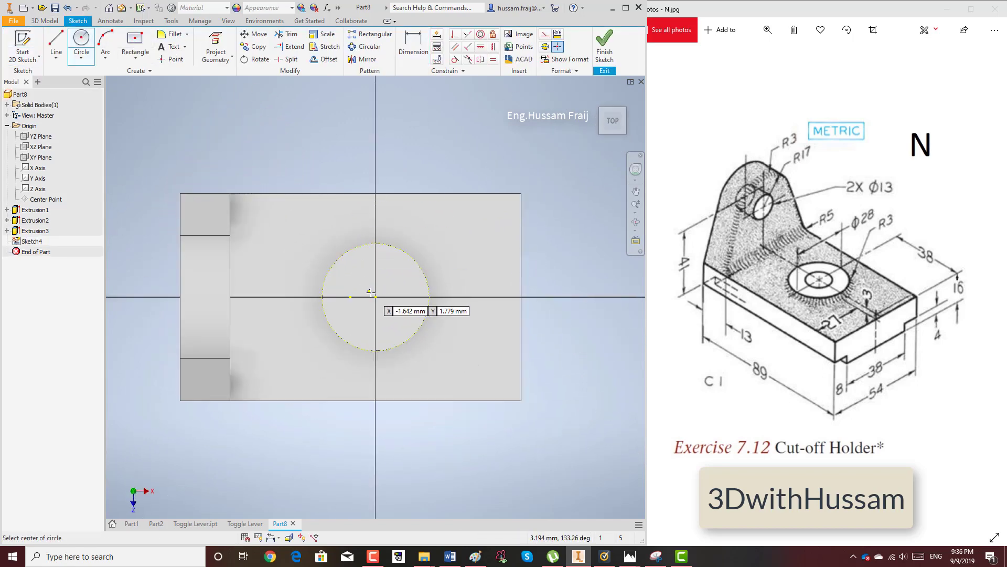
{"action": "left_click", "coordinate": [375, 297]}
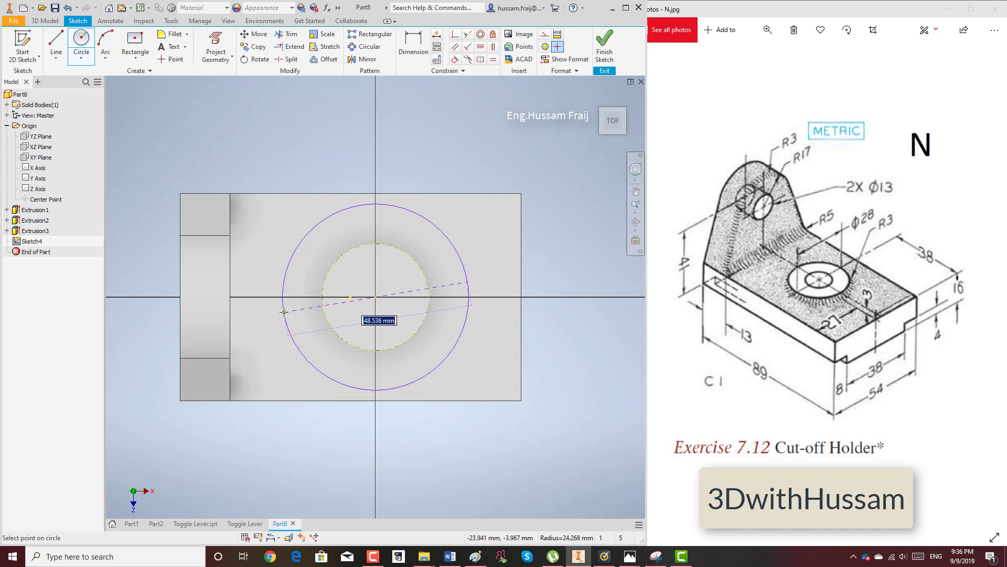
{"action": "type", "text": "13"}
{"action": "key", "text": "Return"}
{"action": "left_click", "coordinate": [604, 47]}
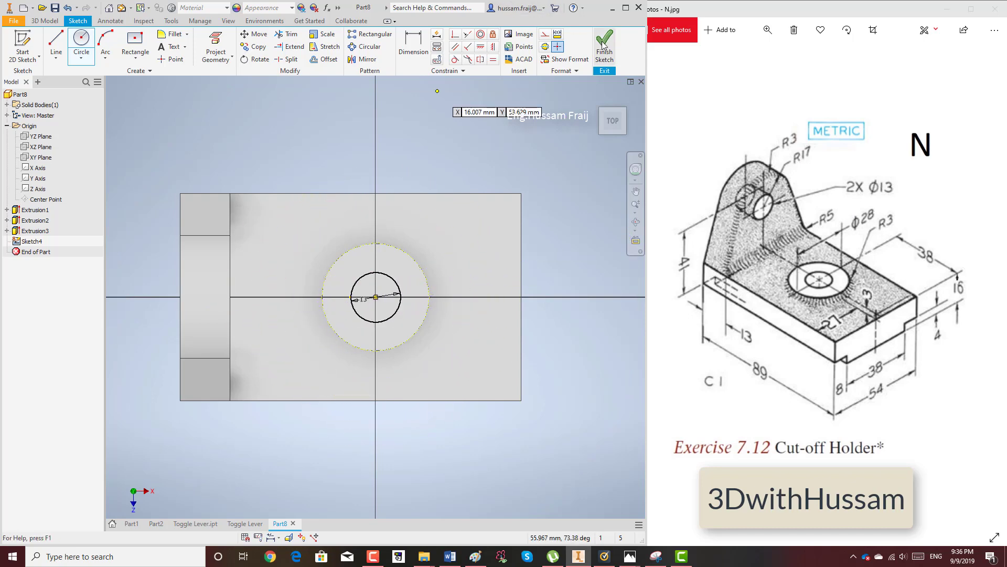
Cut the 13 mm circle through all as an extruded hole.
{"action": "left_click", "coordinate": [65, 45]}
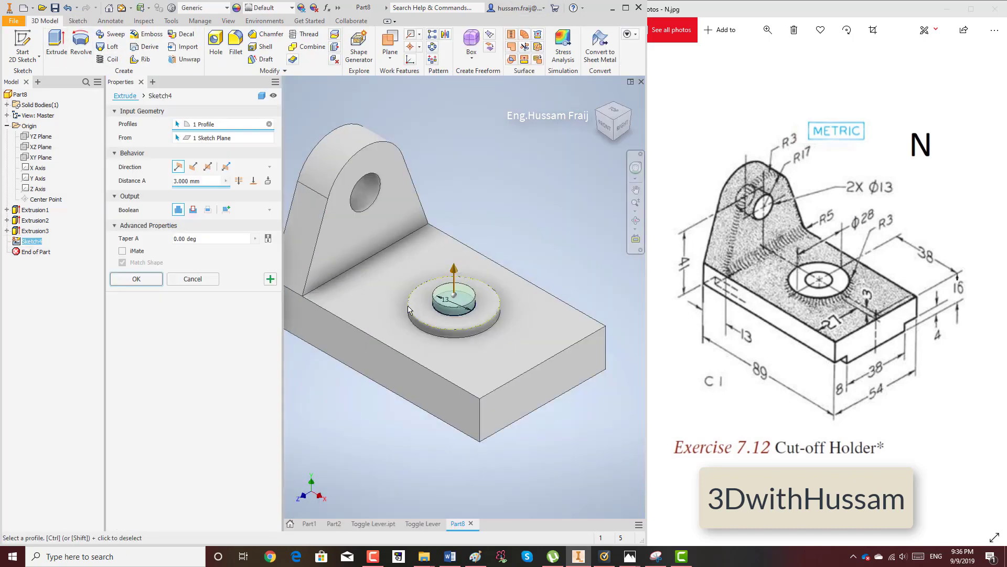
{"action": "left_click", "coordinate": [193, 210]}
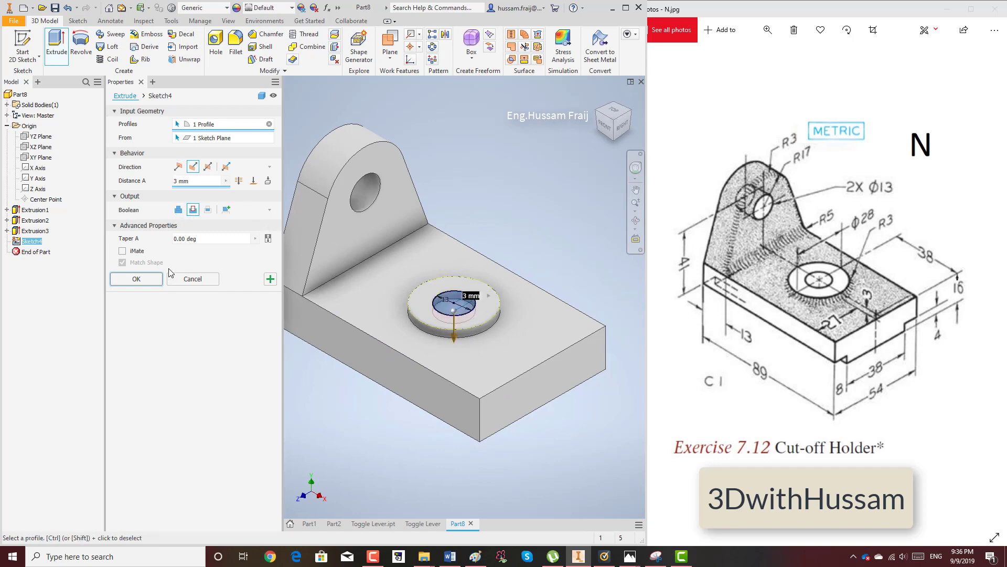
{"action": "left_click", "coordinate": [238, 180]}
{"action": "left_click", "coordinate": [154, 281]}
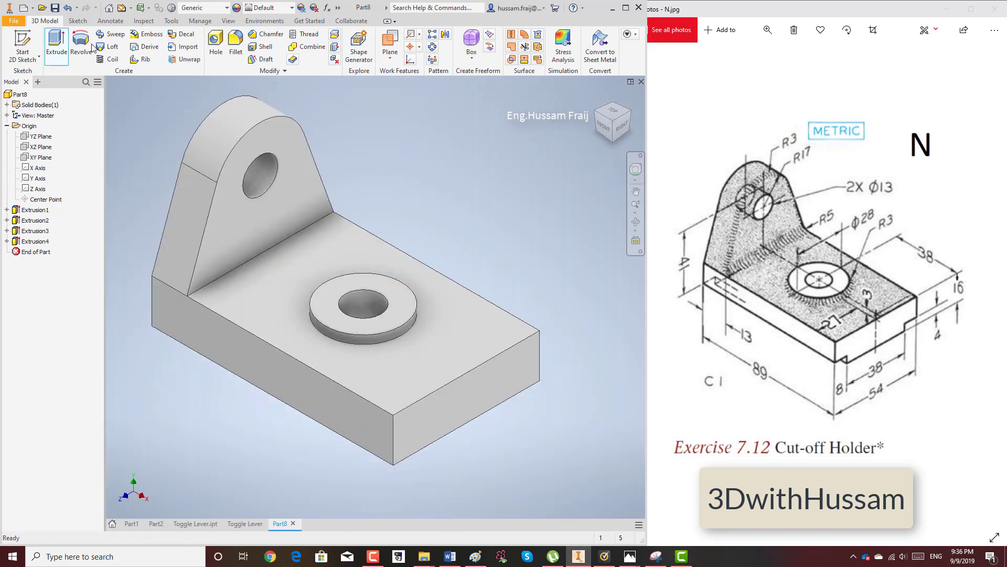
Sketch two small two-corner rectangles at the lower corners of the base's end face.
{"action": "left_click", "coordinate": [22, 47]}
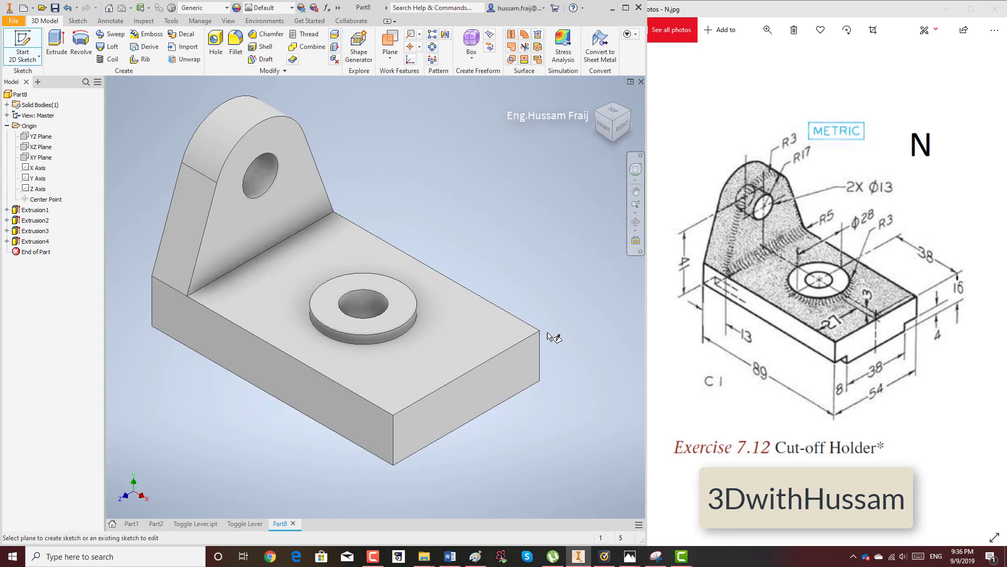
{"action": "left_click", "coordinate": [512, 362]}
{"action": "left_click", "coordinate": [138, 58]}
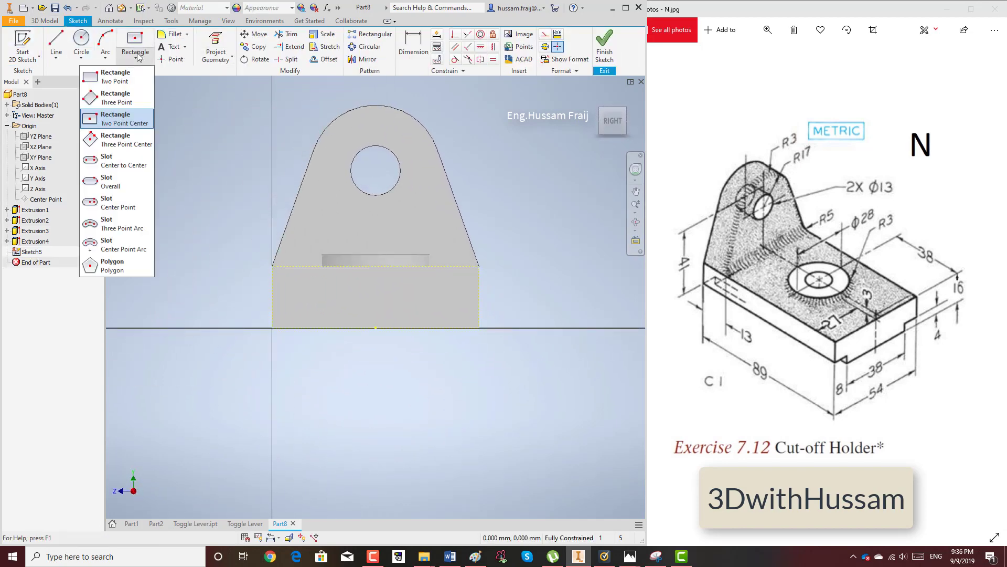
{"action": "left_click", "coordinate": [115, 79]}
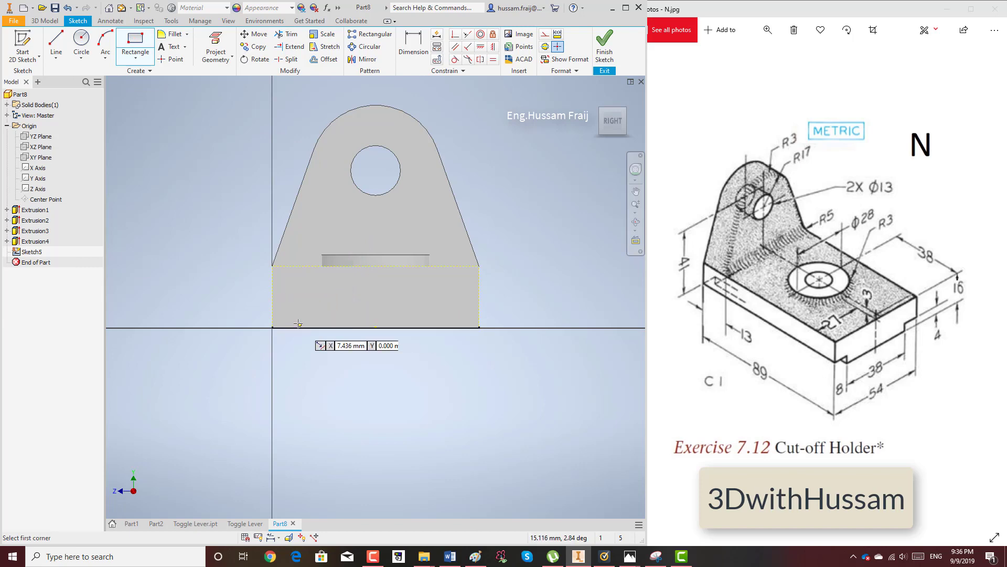
{"action": "left_click", "coordinate": [272, 327]}
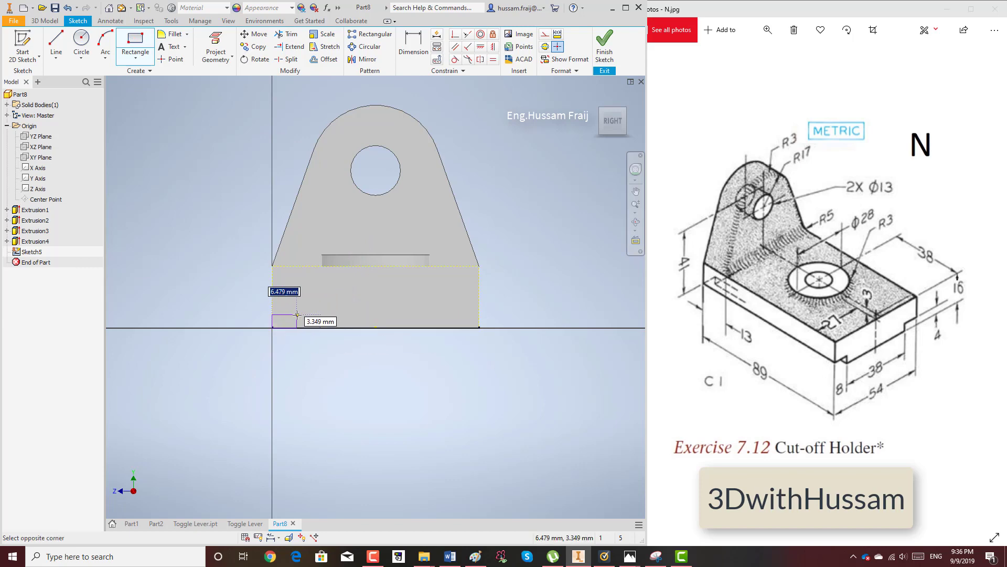
{"action": "left_click", "coordinate": [300, 313]}
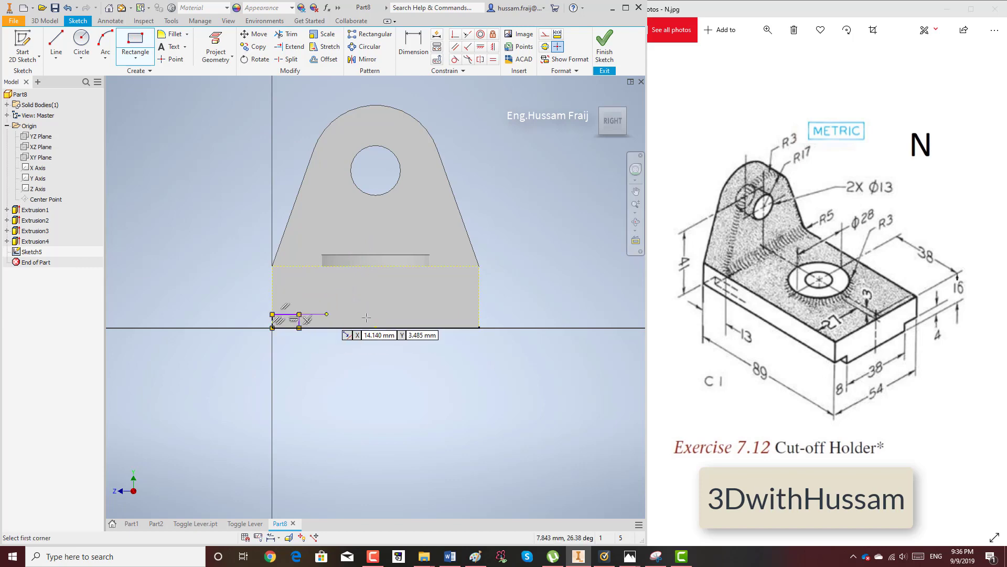
{"action": "left_click", "coordinate": [480, 328]}
{"action": "left_click", "coordinate": [450, 314]}
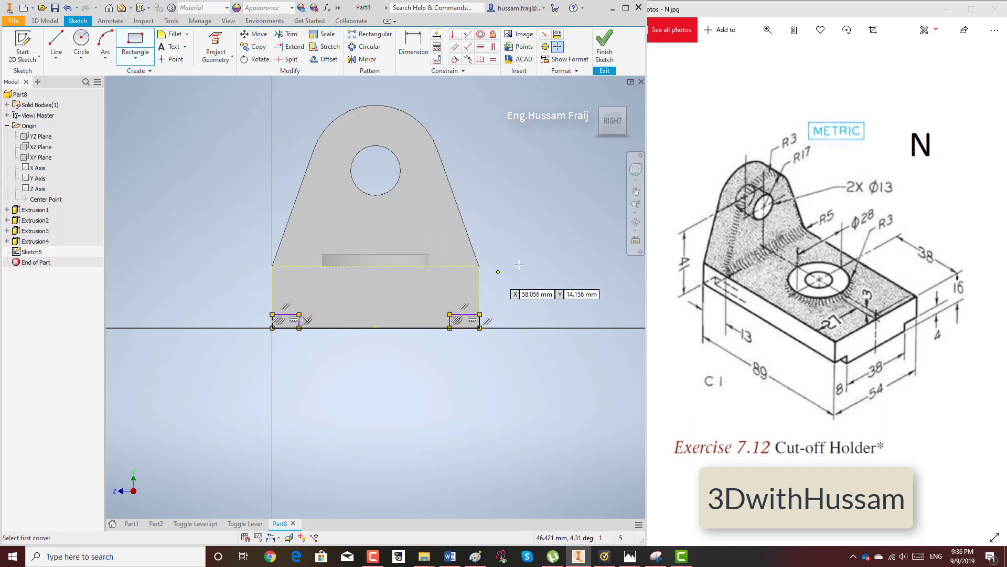
{"action": "right_click", "coordinate": [509, 283]}
{"action": "left_click", "coordinate": [475, 249]}
Dimension the gap between the two notch rectangles as 38.
{"action": "left_click", "coordinate": [414, 58]}
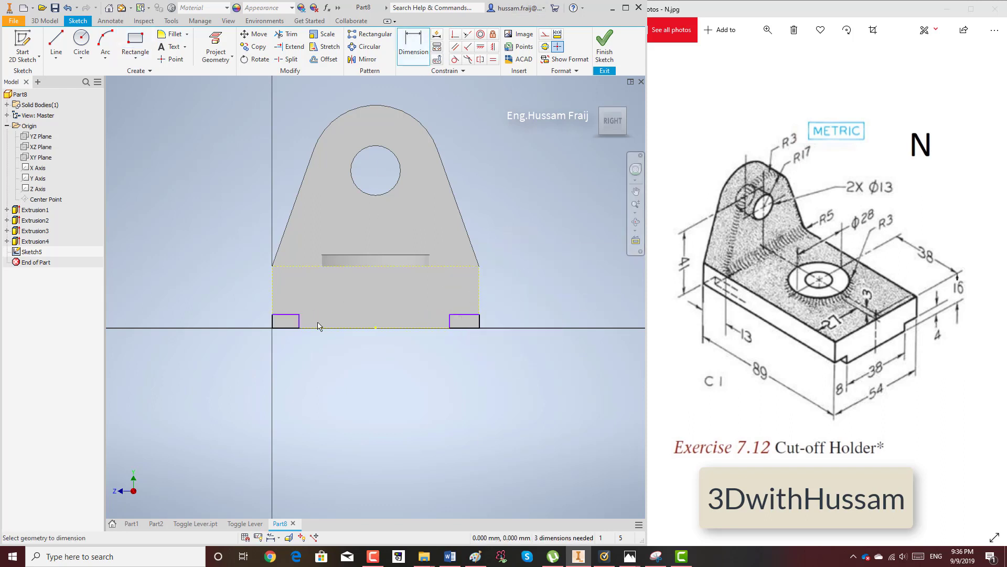
{"action": "left_click", "coordinate": [299, 325]}
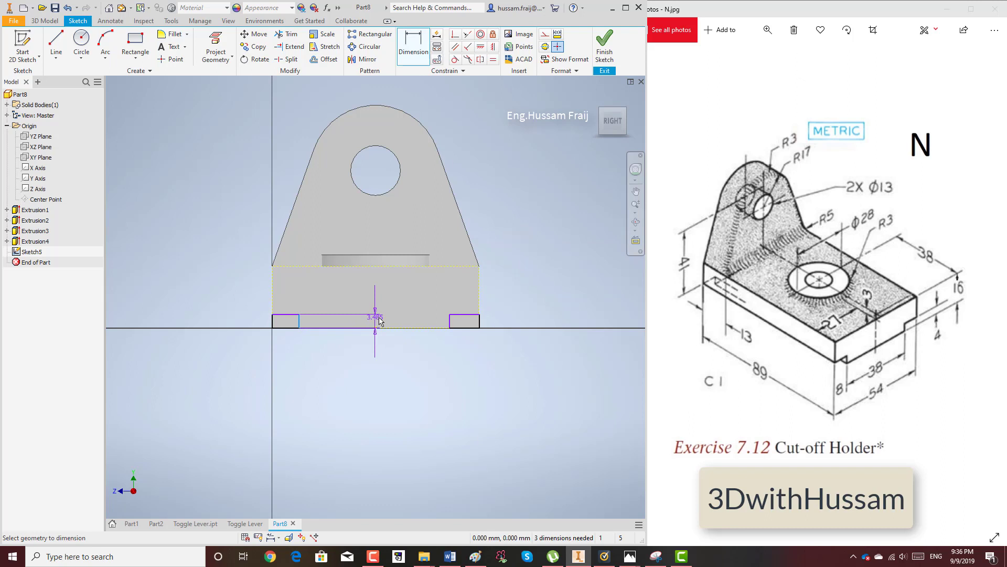
{"action": "left_click", "coordinate": [450, 321]}
{"action": "left_click", "coordinate": [417, 345]}
{"action": "left_click", "coordinate": [403, 379]}
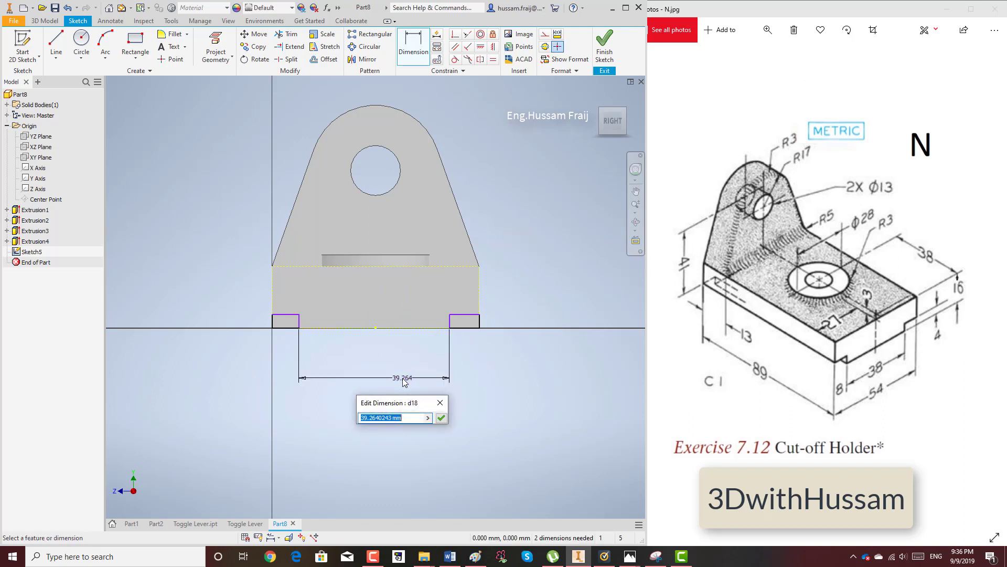
{"action": "type", "text": "38"}
{"action": "key", "text": "Return"}
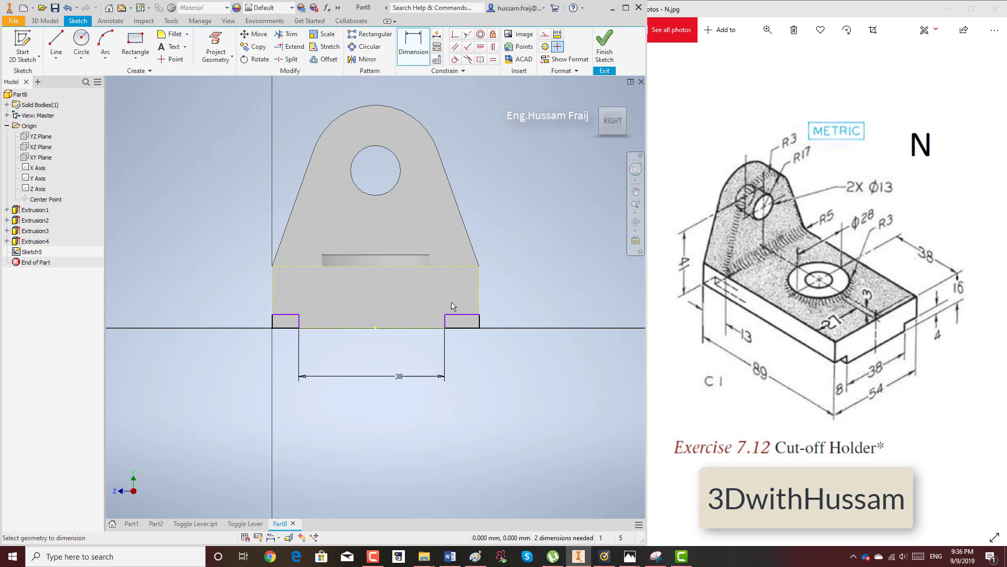
Set the right notch rectangle to 8 wide and 4 high.
{"action": "left_click", "coordinate": [466, 316]}
{"action": "left_click", "coordinate": [455, 401]}
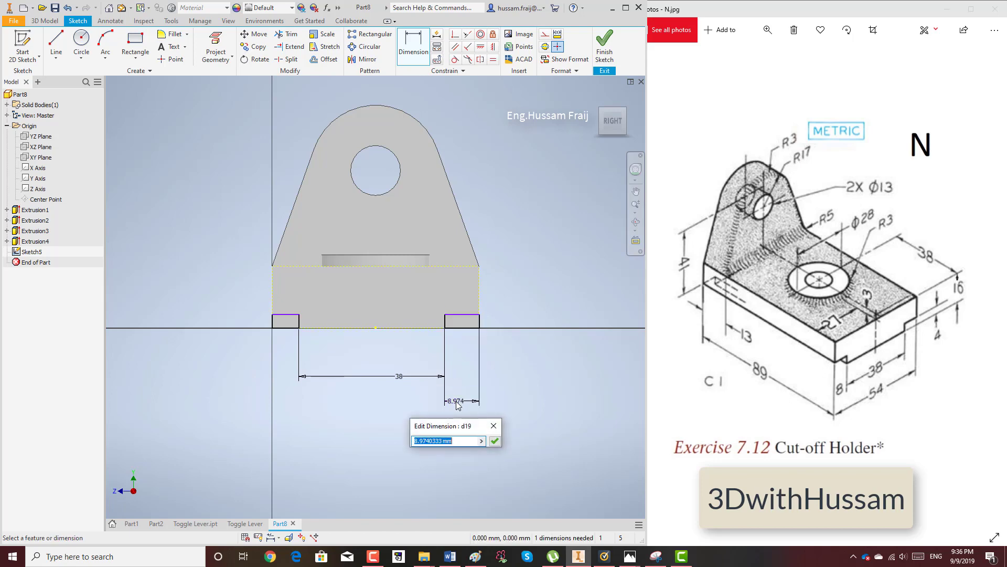
{"action": "type", "text": "8"}
{"action": "key", "text": "Return"}
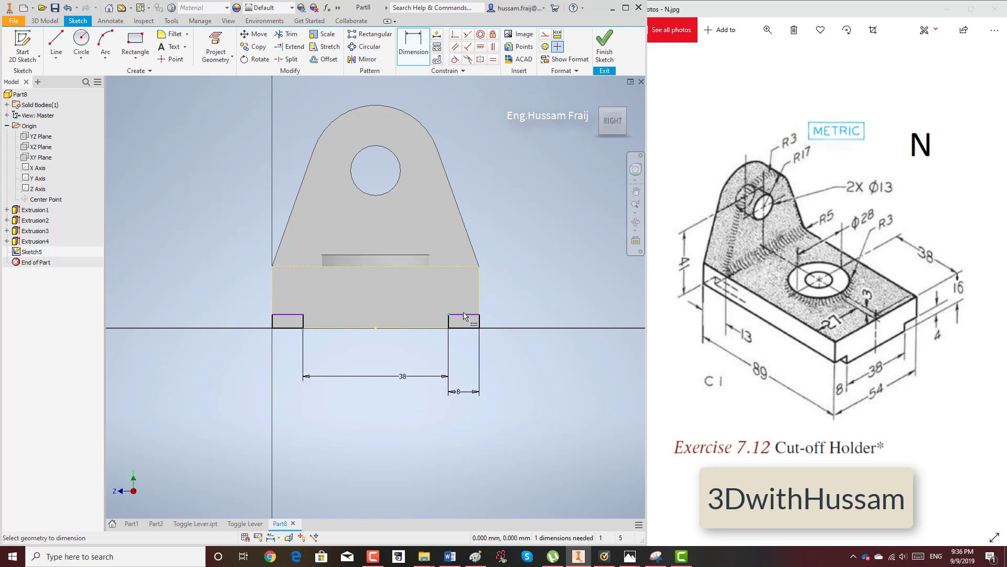
{"action": "left_click", "coordinate": [468, 330]}
{"action": "left_click", "coordinate": [507, 326]}
{"action": "key", "text": "Return"}
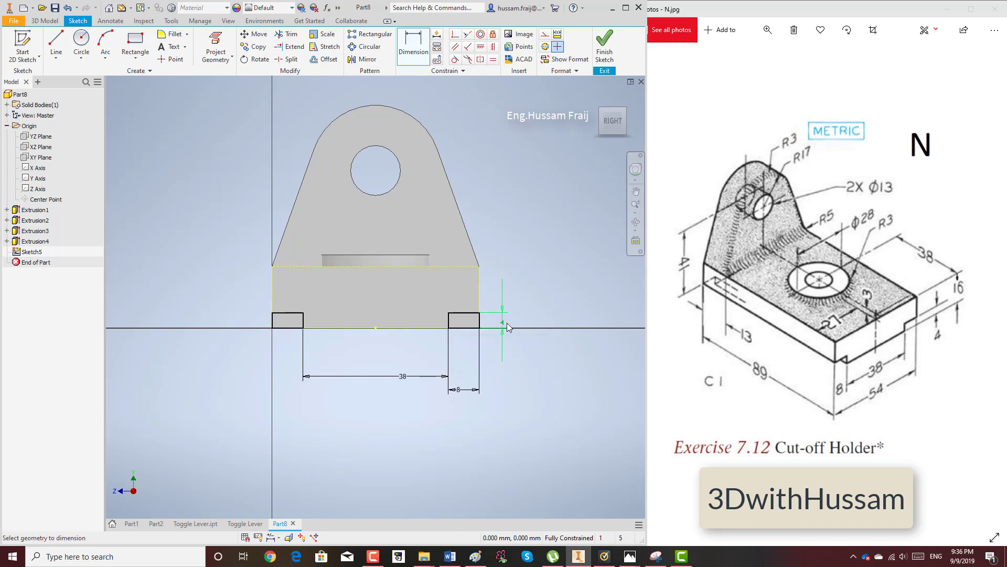
Extrude both rectangle profiles as a flipped Through All cut.
{"action": "left_click", "coordinate": [608, 48]}
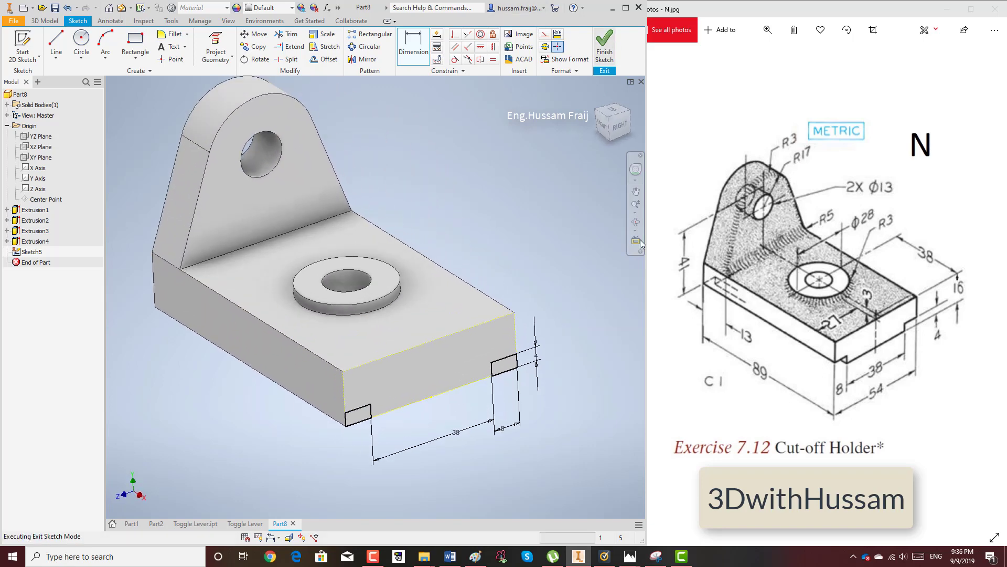
{"action": "key", "text": "e"}
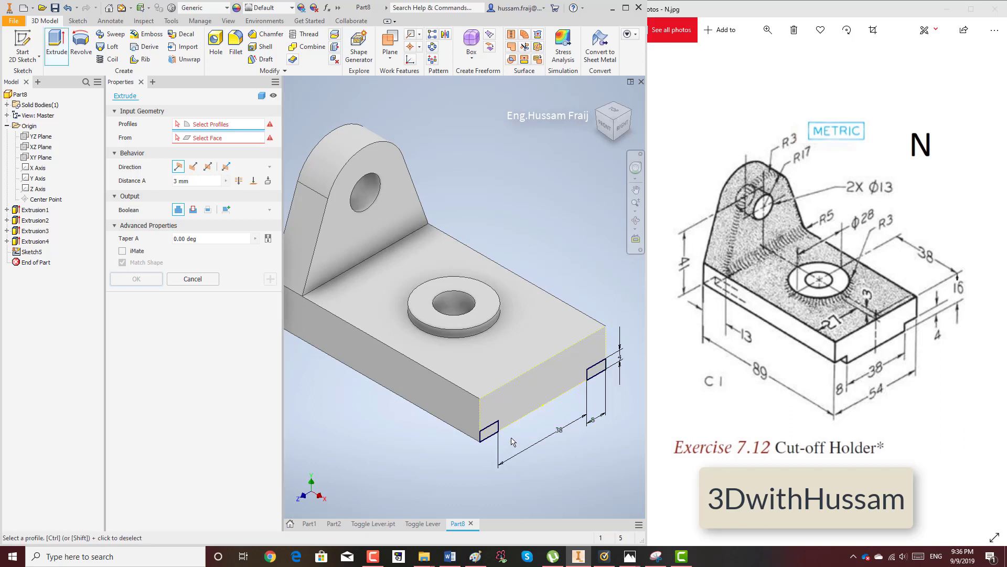
{"action": "left_click", "coordinate": [489, 432]}
{"action": "left_click", "coordinate": [601, 369]}
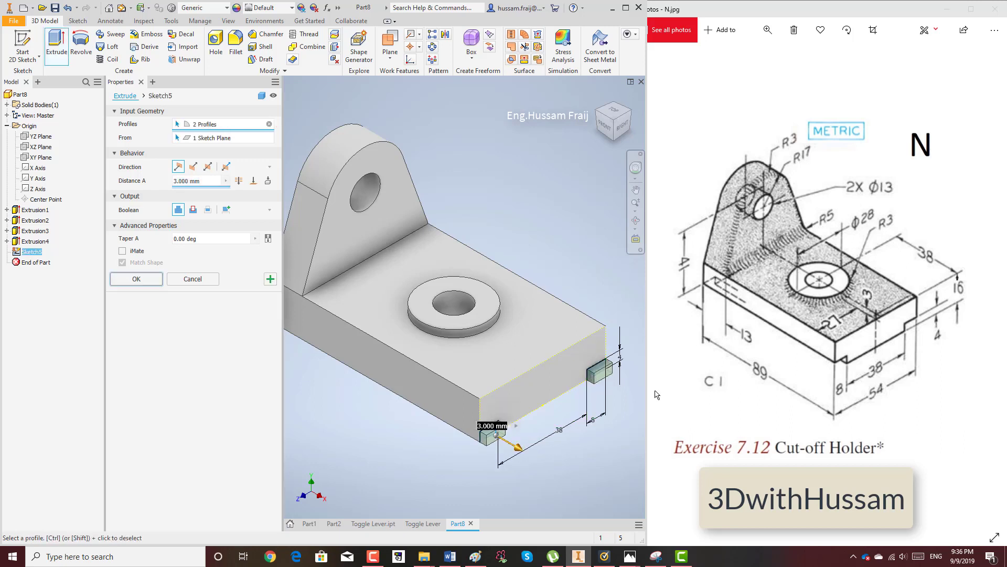
{"action": "left_click", "coordinate": [193, 209]}
{"action": "left_click", "coordinate": [193, 166]}
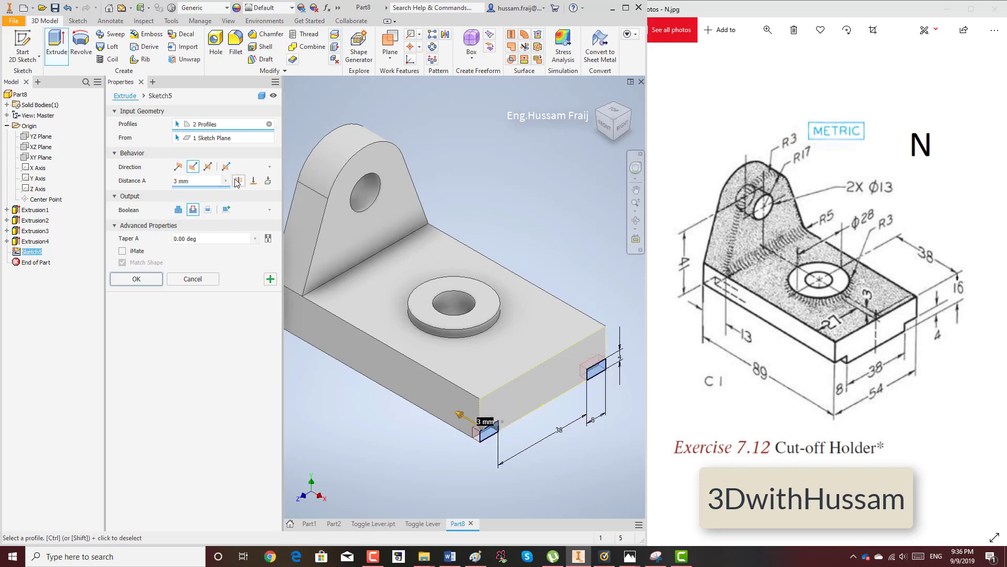
{"action": "left_click", "coordinate": [238, 180]}
{"action": "left_click", "coordinate": [136, 279]}
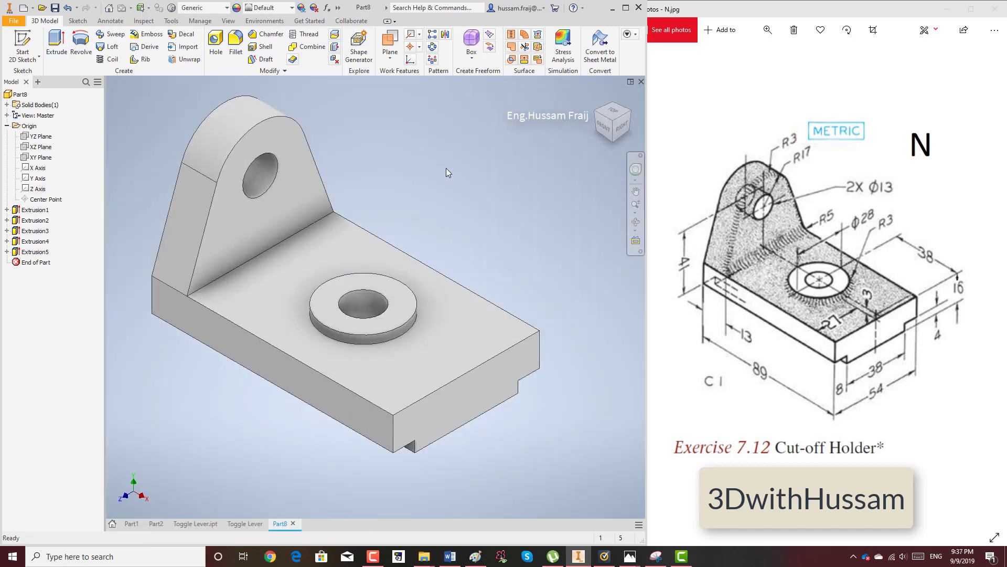
{"action": "middle_click_drag", "start_coordinate": [449, 166], "coordinate": [460, 170]}
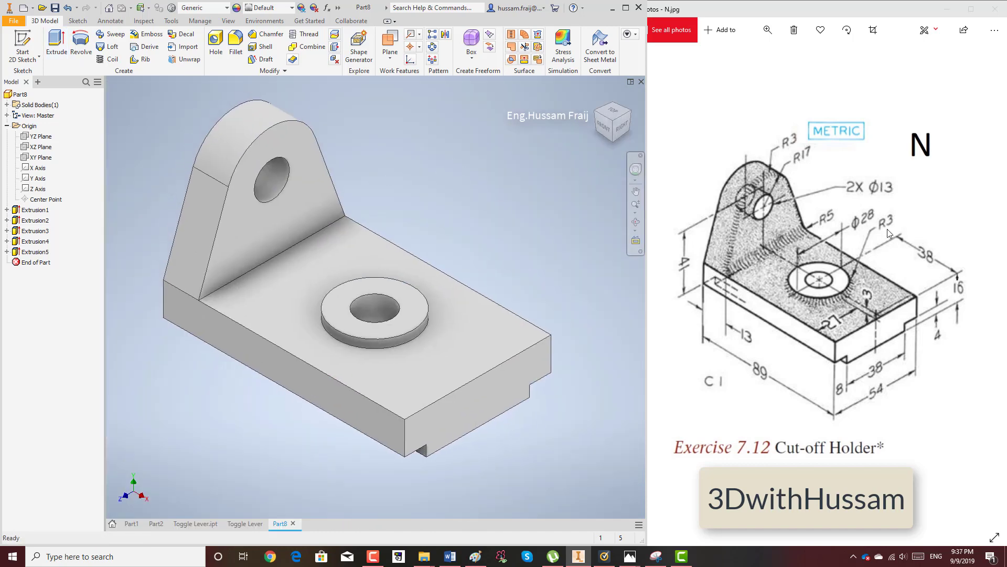
Fillet the edge around the boss base with a 3 mm radius.
{"action": "left_click", "coordinate": [236, 45]}
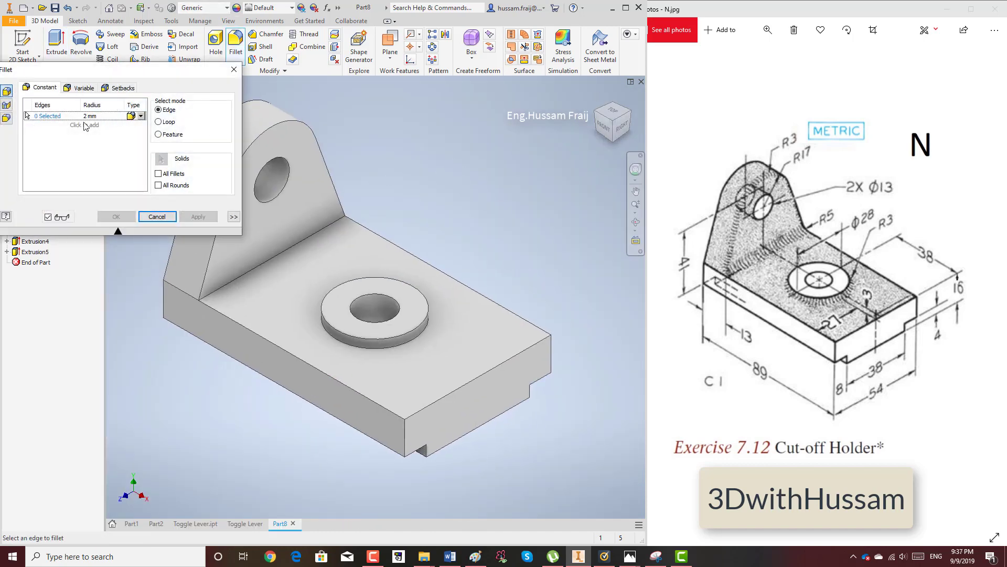
{"action": "type", "text": "3"}
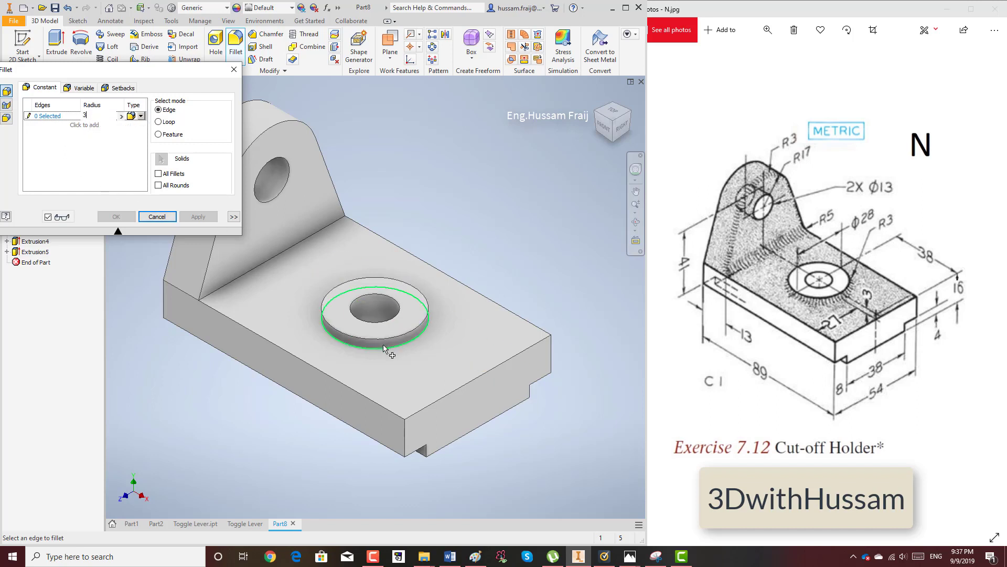
{"action": "left_click", "coordinate": [386, 346]}
{"action": "left_click", "coordinate": [118, 216]}
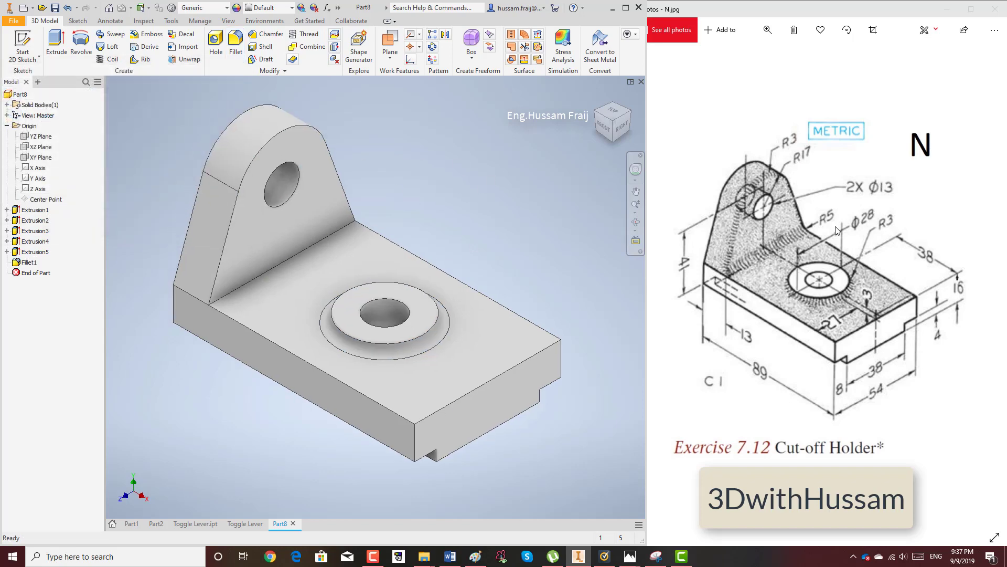
Round the inner corner where the upright meets the base with a 5 mm fillet.
{"action": "left_click", "coordinate": [236, 42]}
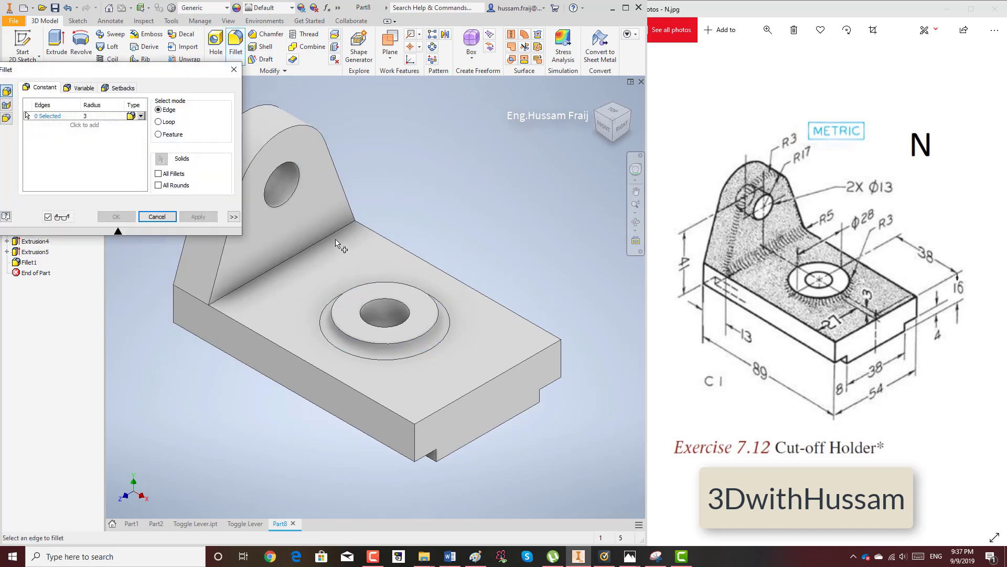
{"action": "left_click", "coordinate": [335, 239]}
{"action": "left_click", "coordinate": [94, 116]}
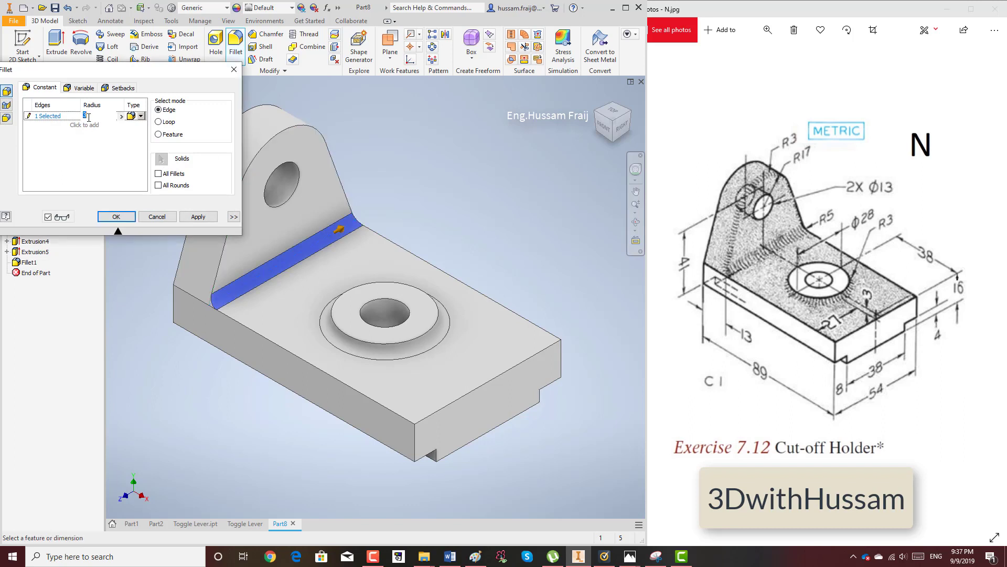
{"action": "type", "text": "5"}
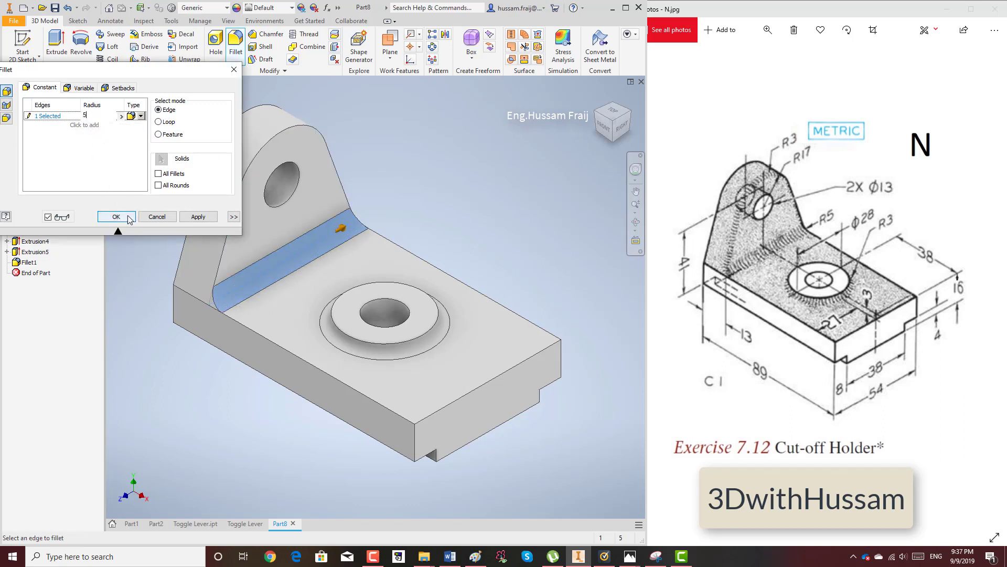
{"action": "left_click", "coordinate": [116, 216]}
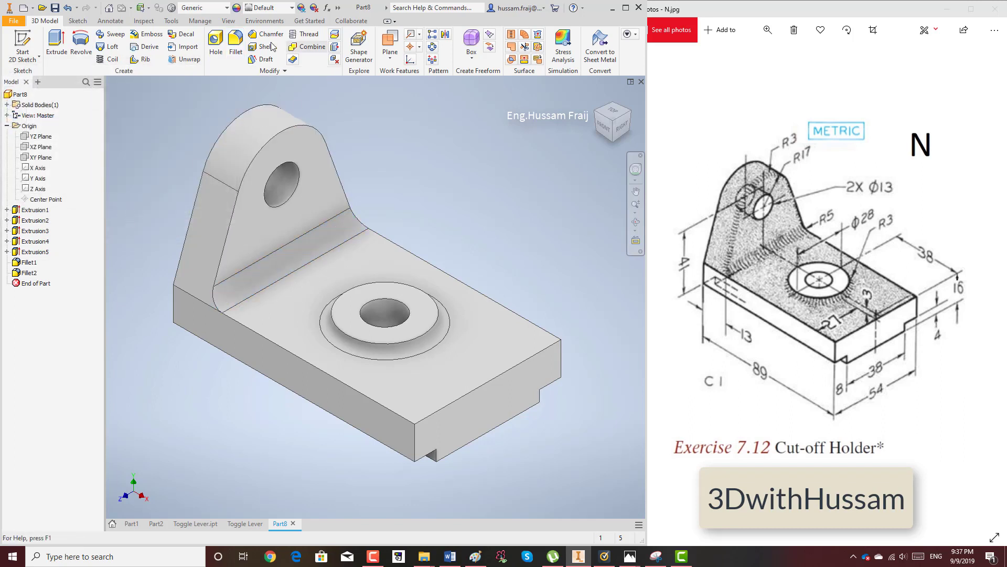
Apply a 3 mm fillet along the lug's outer edge chain.
{"action": "left_click", "coordinate": [242, 35]}
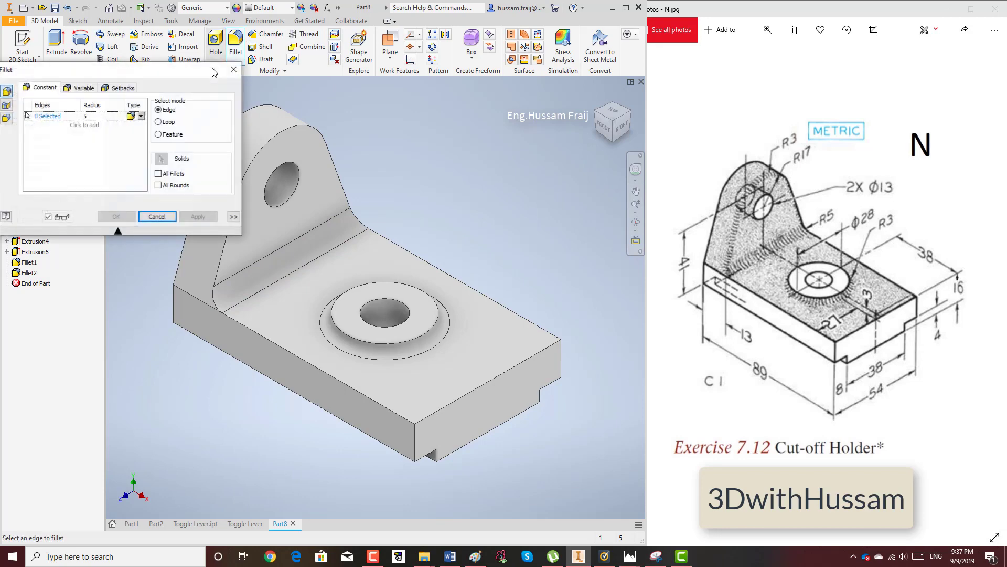
{"action": "left_click", "coordinate": [85, 124]}
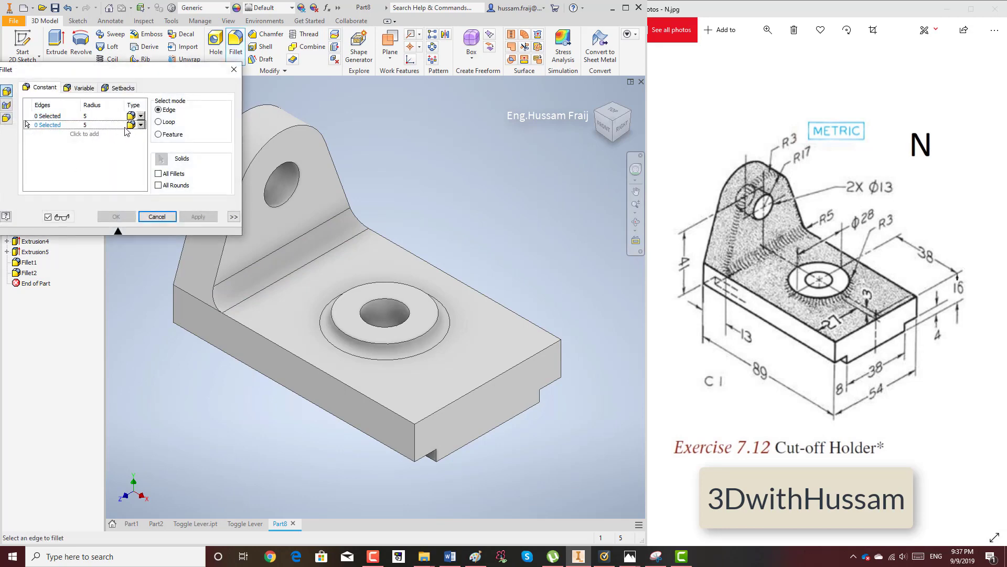
{"action": "key", "text": "Delete"}
{"action": "type", "text": "3"}
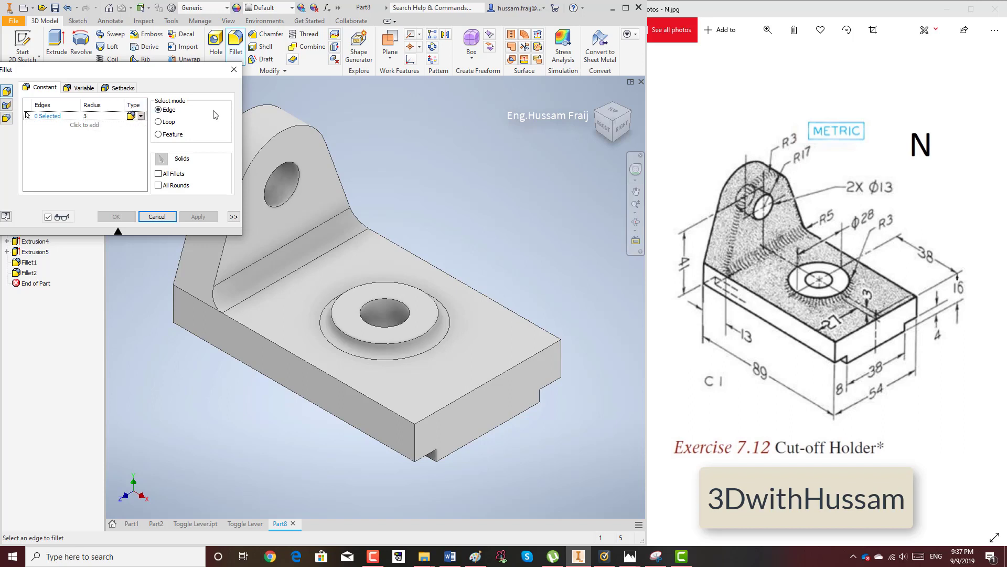
{"action": "left_click", "coordinate": [288, 128]}
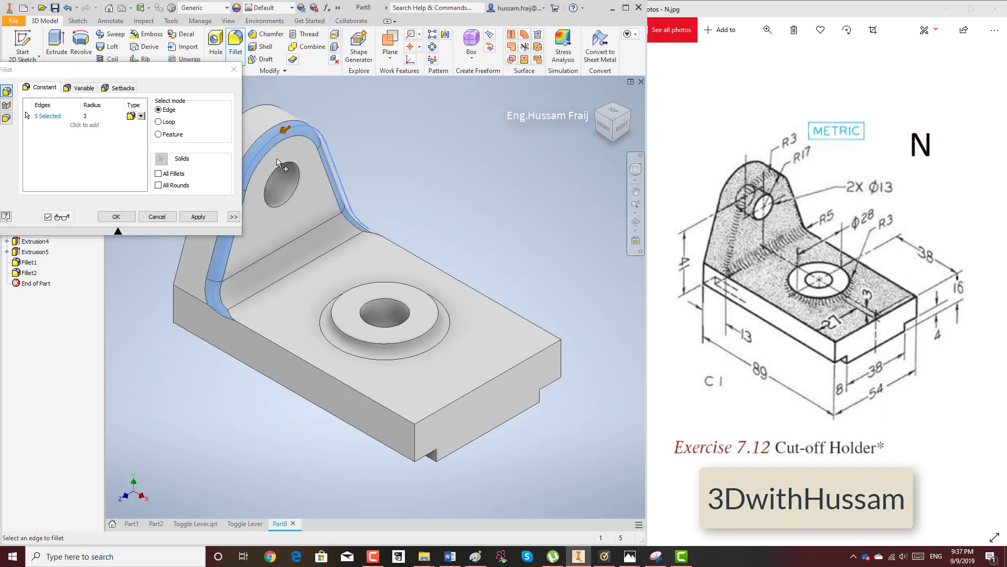
{"action": "left_click", "coordinate": [109, 219]}
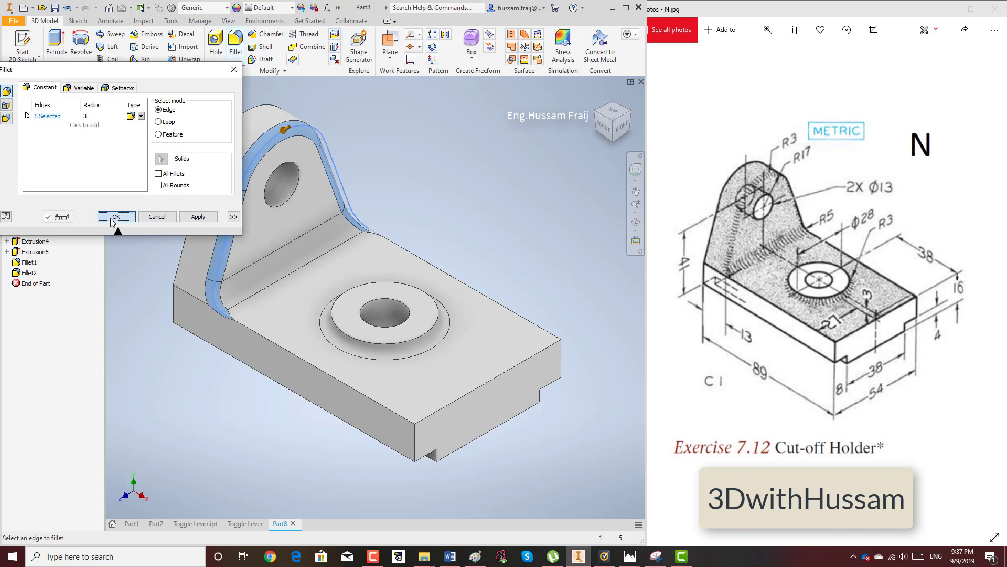
{"action": "middle_click_drag", "start_coordinate": [396, 181], "coordinate": [404, 173]}
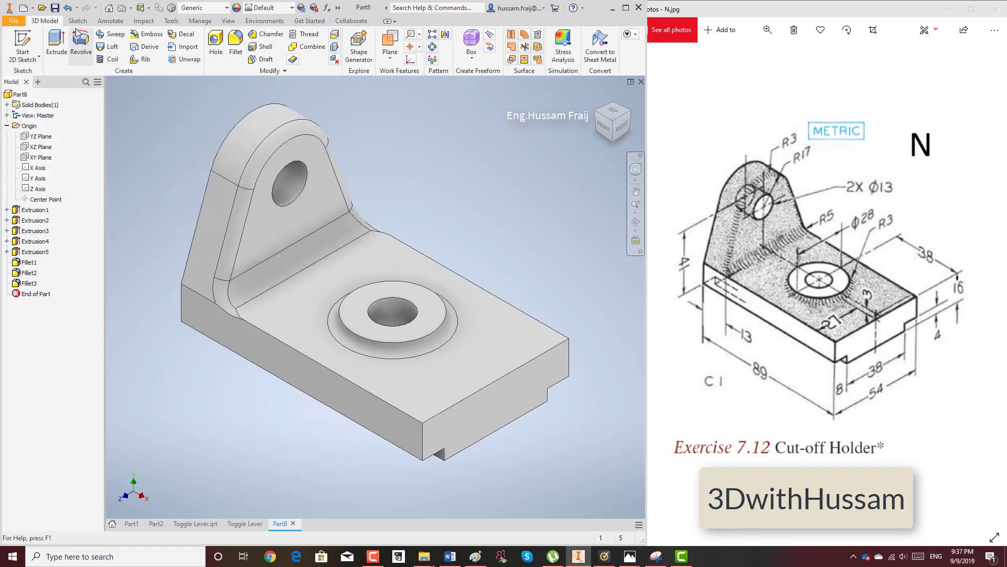
Save the part under the name 'Cutt-off Holder.ipt'.
{"action": "left_click", "coordinate": [55, 8]}
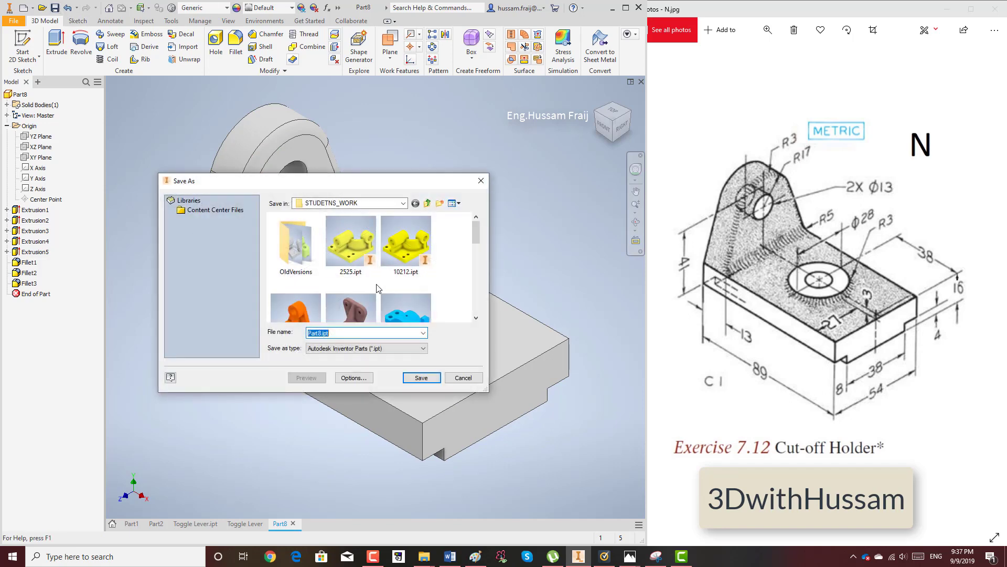
{"action": "type", "text": "Cutt"}
{"action": "type", "text": "older"}
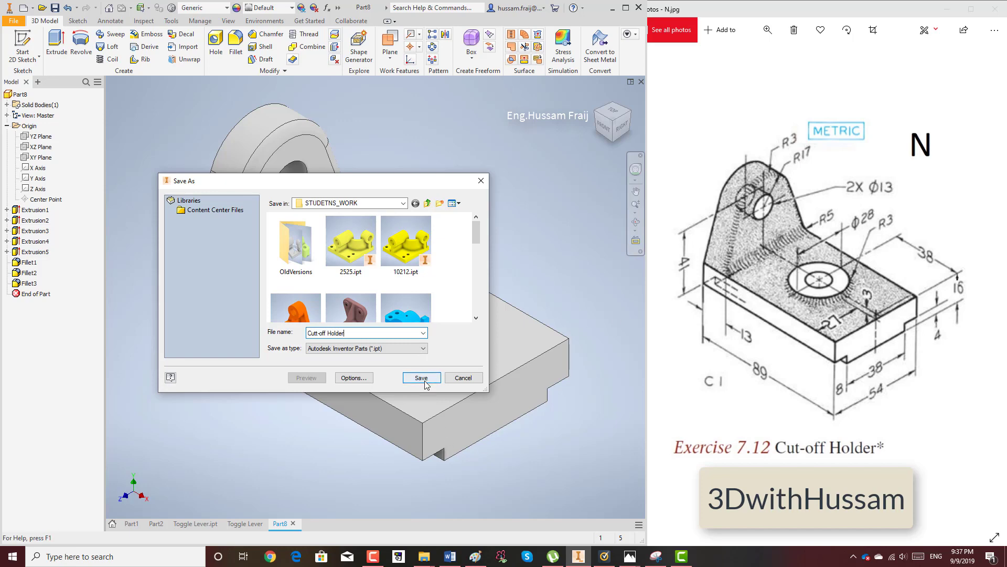
{"action": "left_click", "coordinate": [422, 379]}
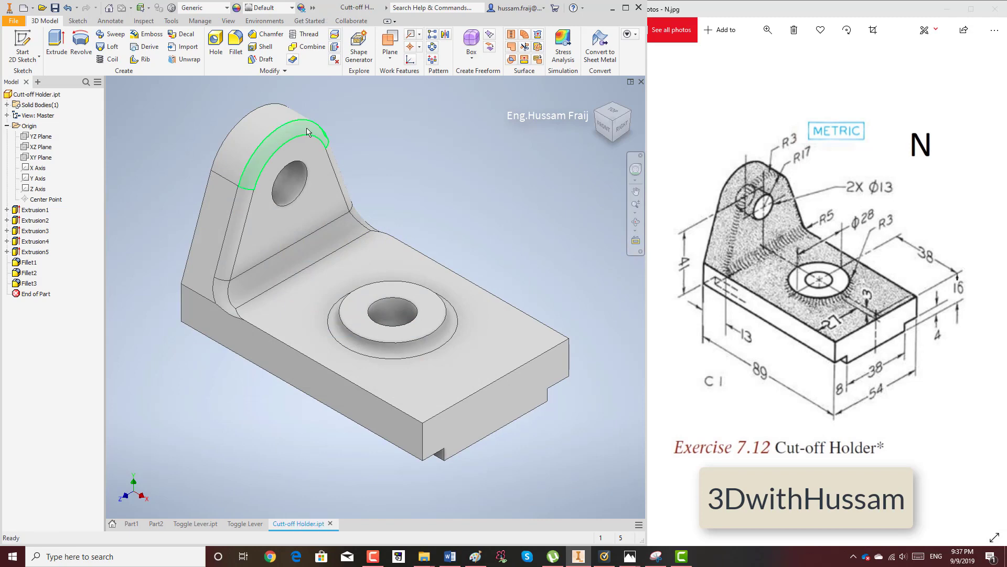
Give the whole part a red appearance.
{"action": "left_click", "coordinate": [37, 94]}
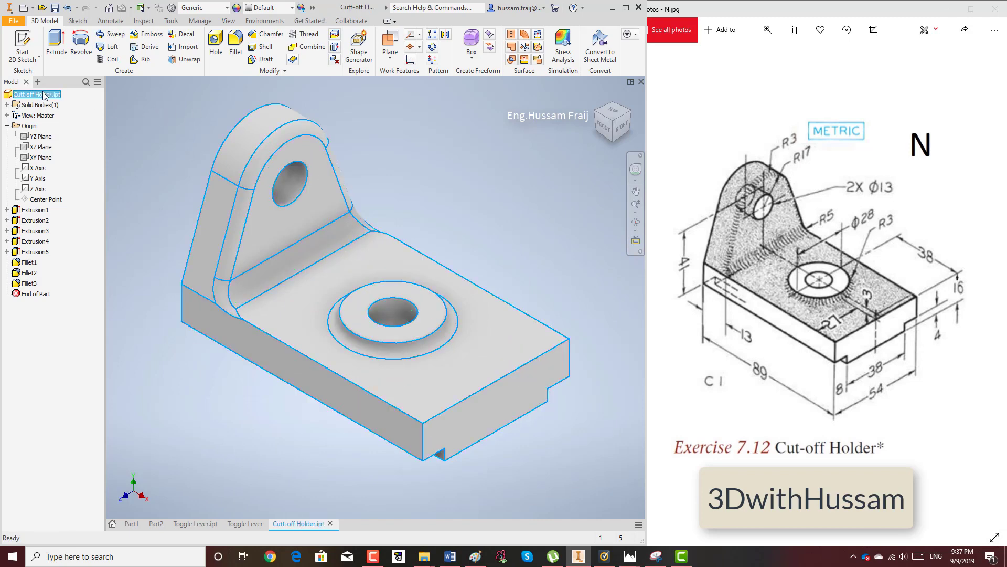
{"action": "left_click", "coordinate": [301, 8]}
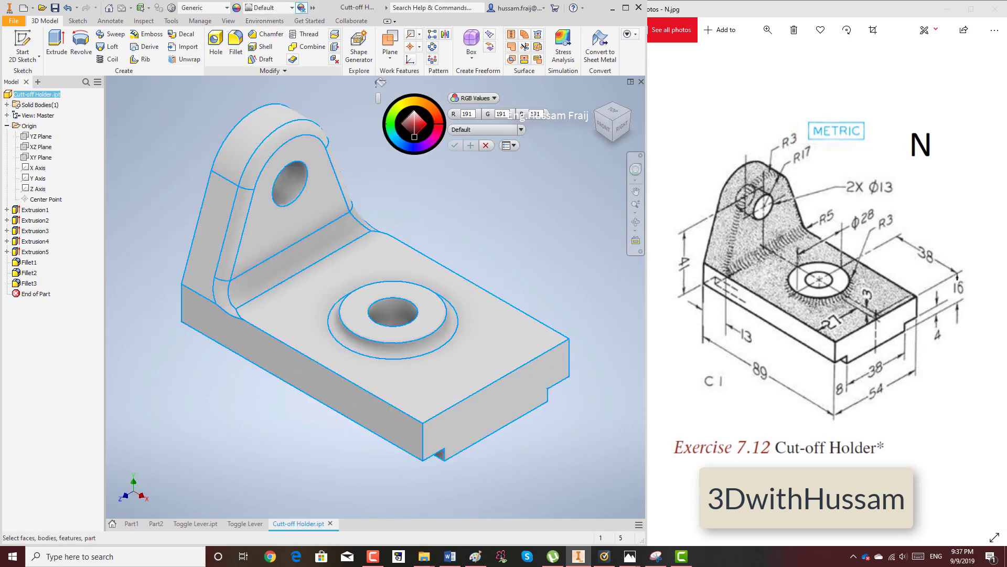
{"action": "left_click", "coordinate": [433, 138]}
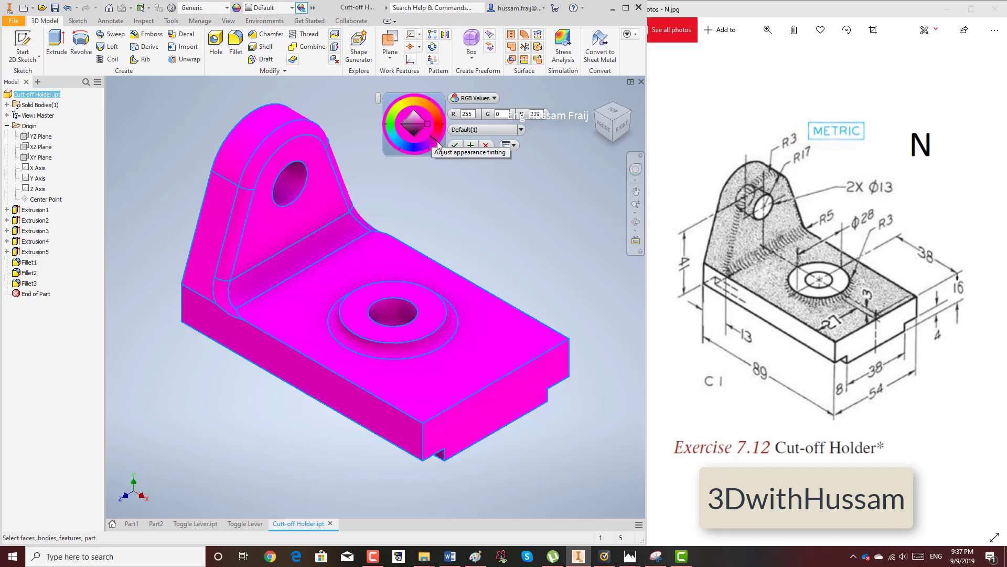
{"action": "left_click_drag", "start_coordinate": [443, 139], "coordinate": [445, 130]}
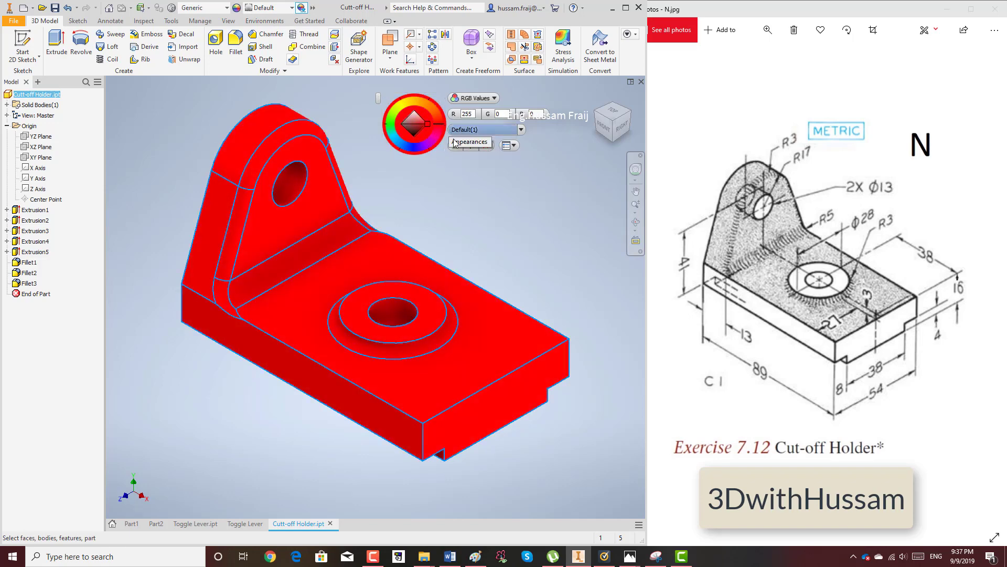
{"action": "left_click", "coordinate": [454, 145]}
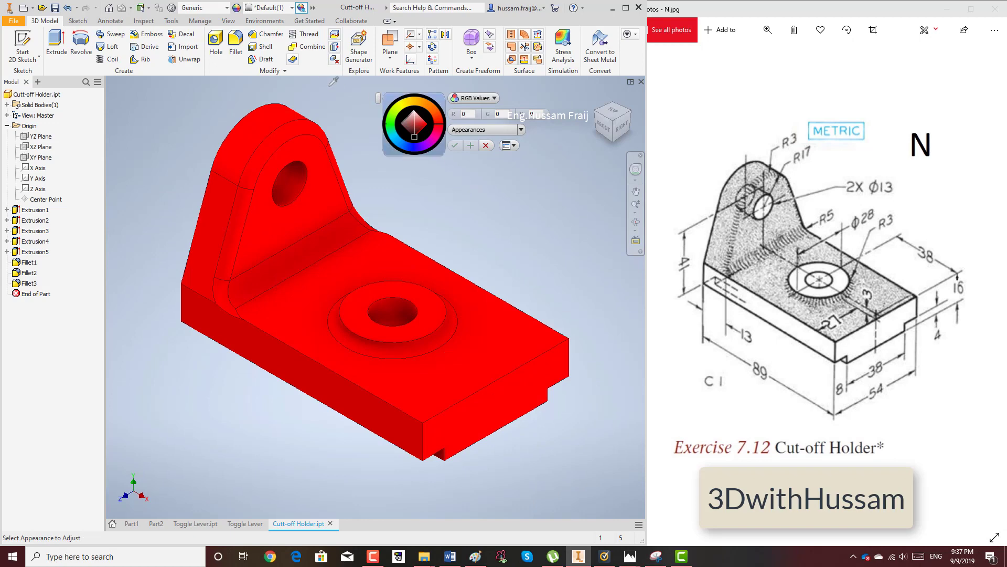
{"action": "key", "text": "Escape"}
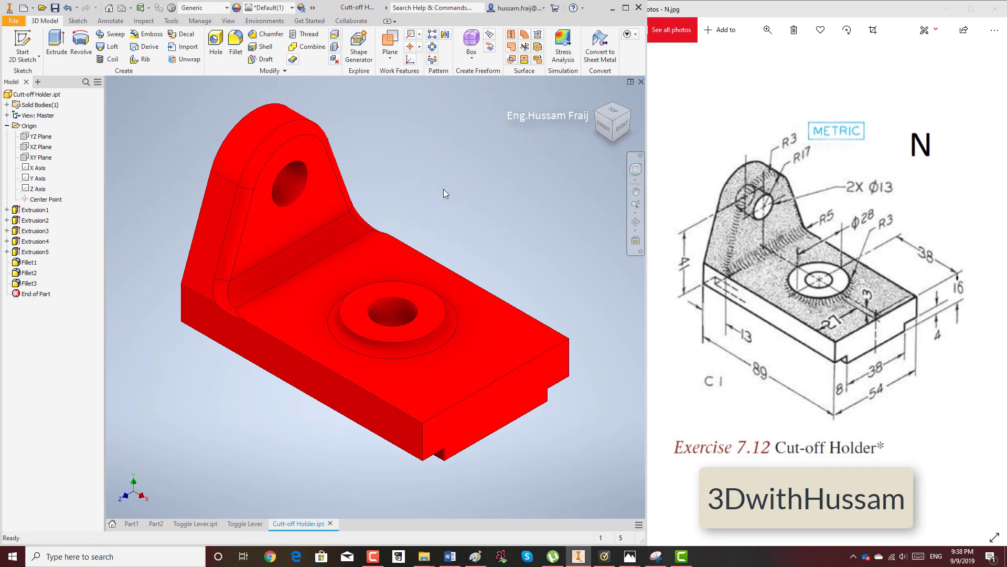
Switch to the Realistic visual style and zoom so the part fills the view.
{"action": "mouse_move", "coordinate": [646, 207]}
{"action": "left_click_drag", "start_coordinate": [647, 207], "coordinate": [654, 207]}
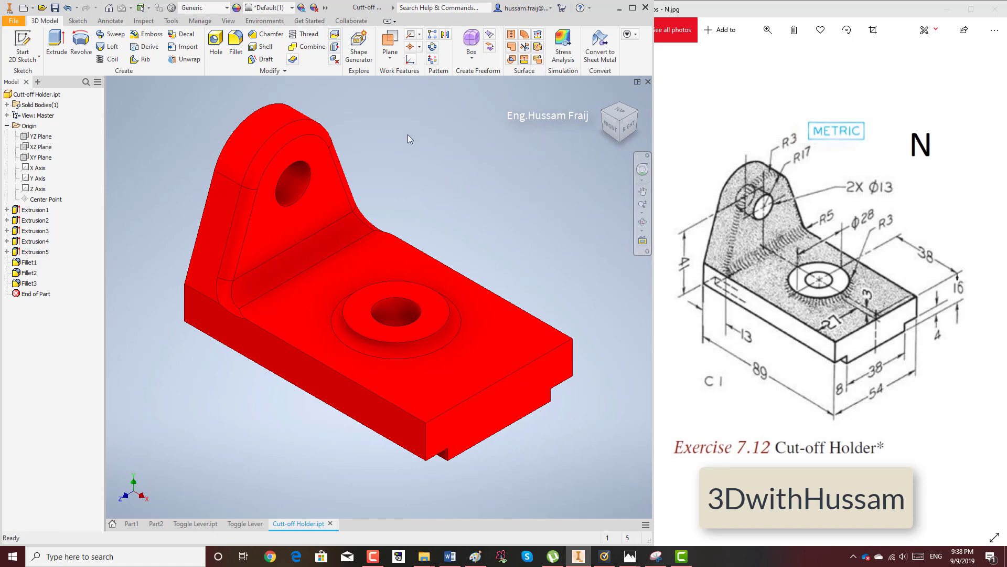
{"action": "scroll", "coordinate": [408, 135], "scroll_direction": "up", "scroll_amount": 2}
{"action": "scroll", "coordinate": [408, 135], "scroll_direction": "up", "scroll_amount": 2}
{"action": "mouse_move", "coordinate": [411, 135]}
{"action": "middle_mouse_down"}
{"action": "mouse_move", "coordinate": [439, 152]}
{"action": "mouse_move", "coordinate": [437, 166]}
{"action": "middle_mouse_up"}
{"action": "left_click", "coordinate": [228, 20]}
{"action": "left_click", "coordinate": [192, 53]}
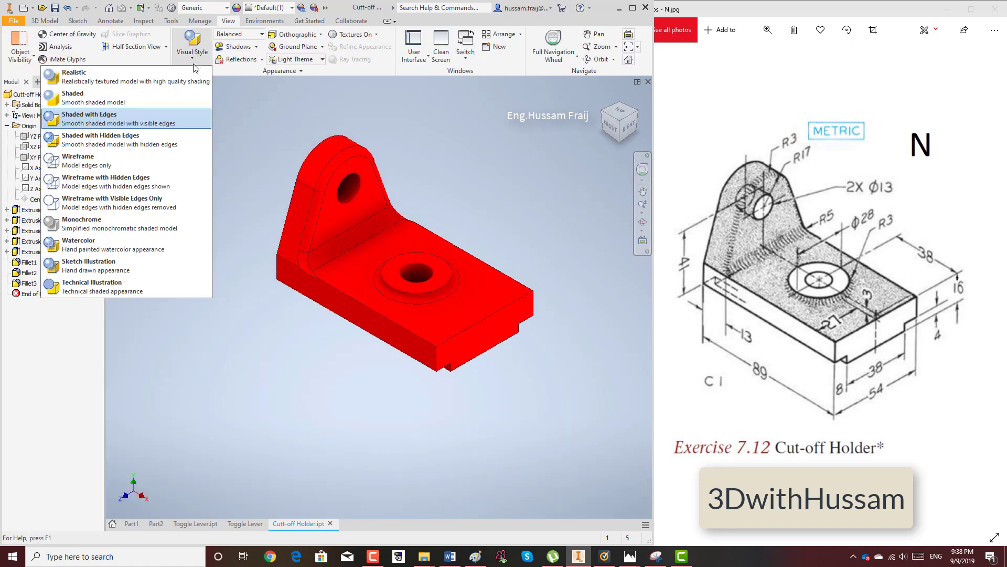
{"action": "left_click", "coordinate": [193, 77]}
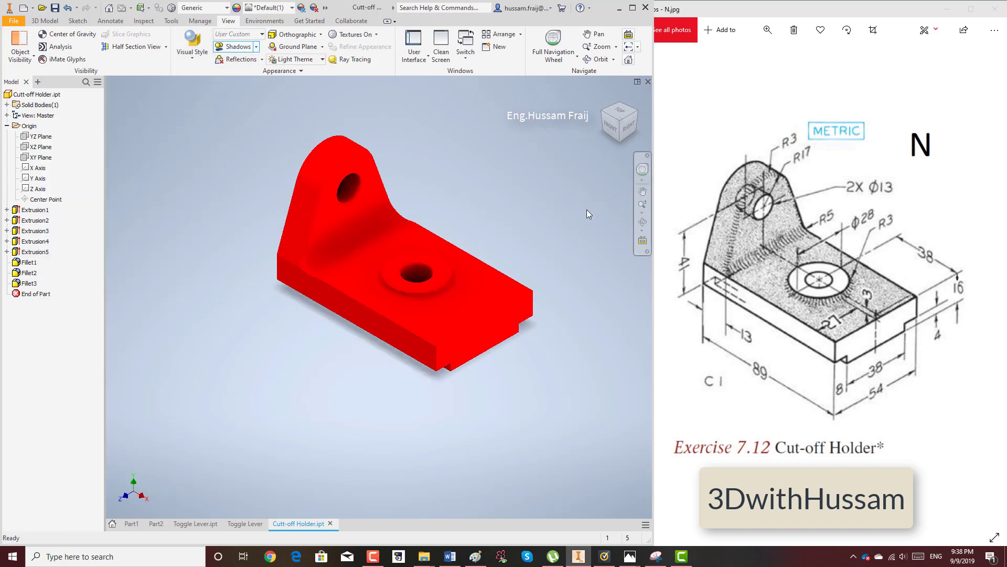
{"action": "scroll", "coordinate": [611, 228], "scroll_direction": "down", "scroll_amount": 2}
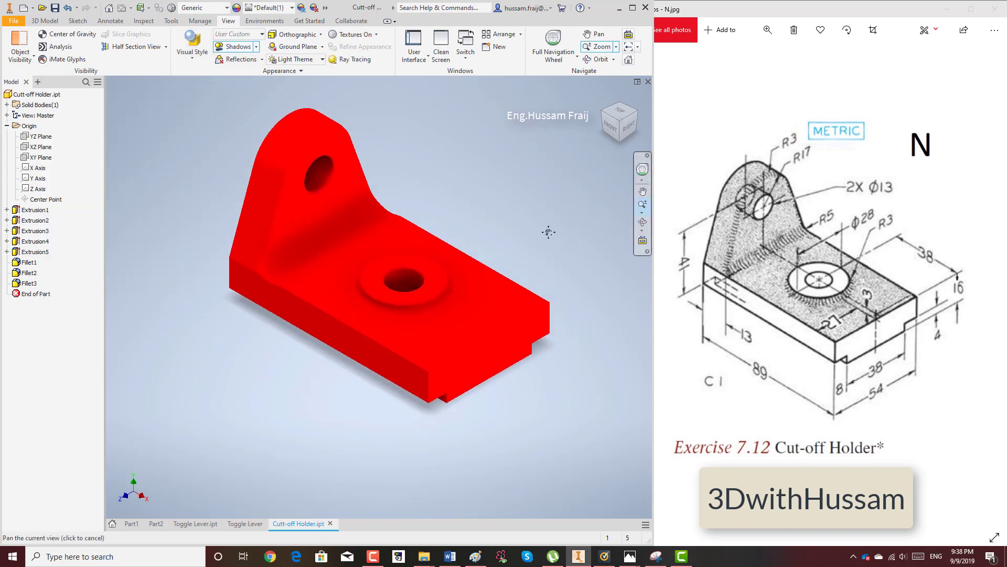
{"action": "middle_click_drag", "start_coordinate": [546, 229], "coordinate": [559, 241]}
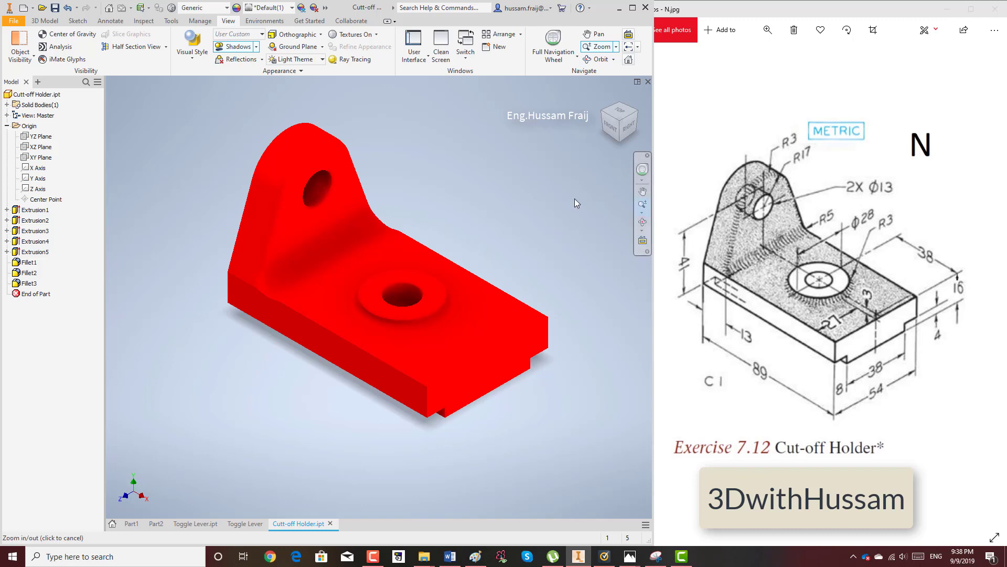
Take a new snip of the screen region around the red part.
{"action": "left_click", "coordinate": [656, 556]}
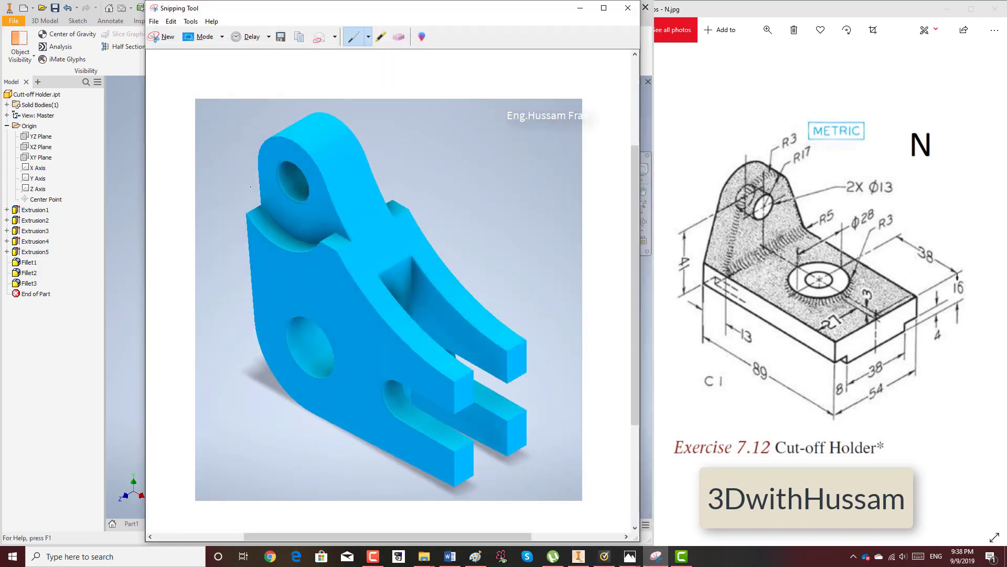
{"action": "left_click", "coordinate": [164, 41]}
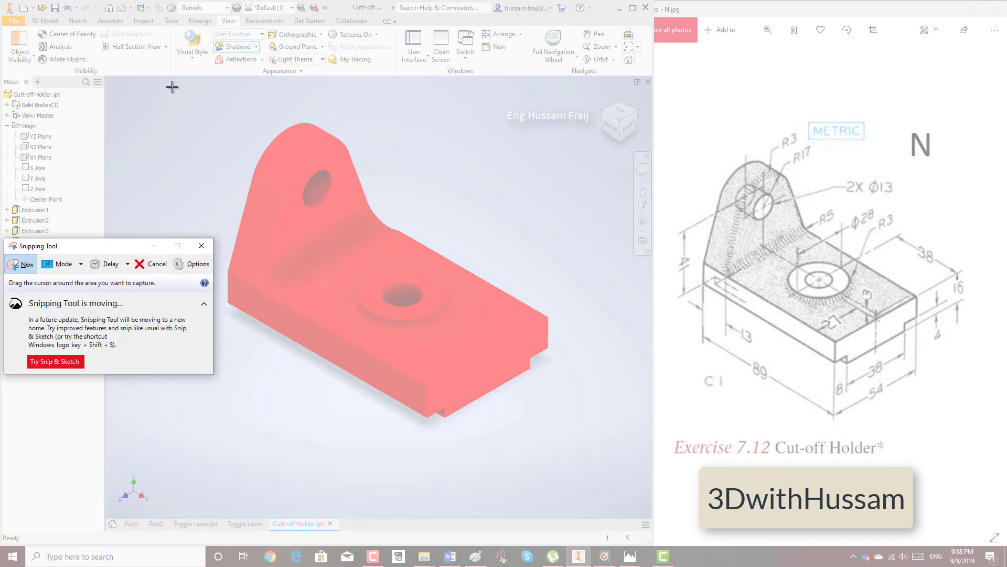
{"action": "mouse_move", "coordinate": [168, 90]}
{"action": "left_mouse_down"}
{"action": "mouse_move", "coordinate": [553, 522]}
{"action": "mouse_move", "coordinate": [592, 465]}
{"action": "left_mouse_up"}
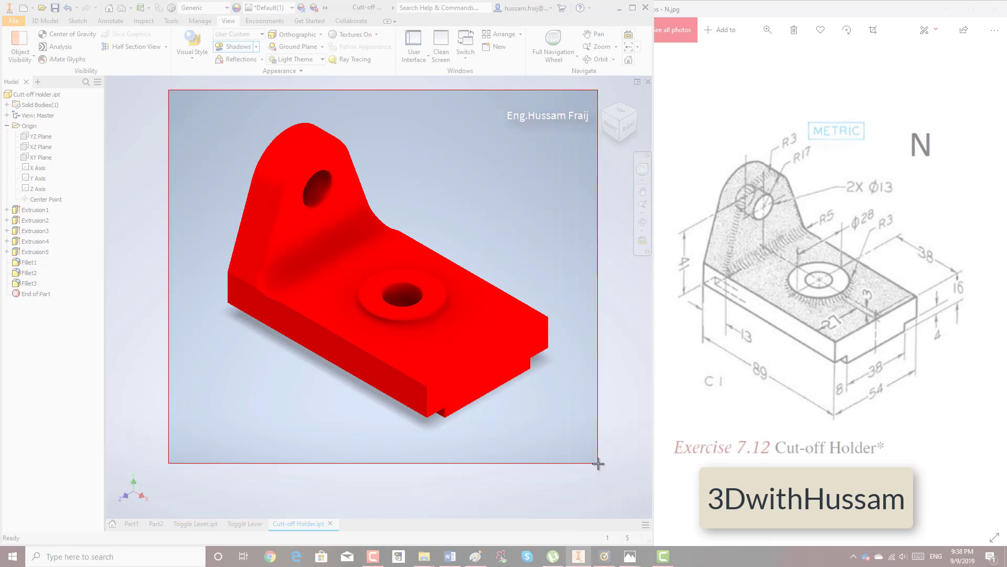
{"action": "left_click_drag", "start_coordinate": [592, 465], "coordinate": [602, 467]}
Save the captured image as a PNG named 'fdfd'.
{"action": "left_click", "coordinate": [127, 21]}
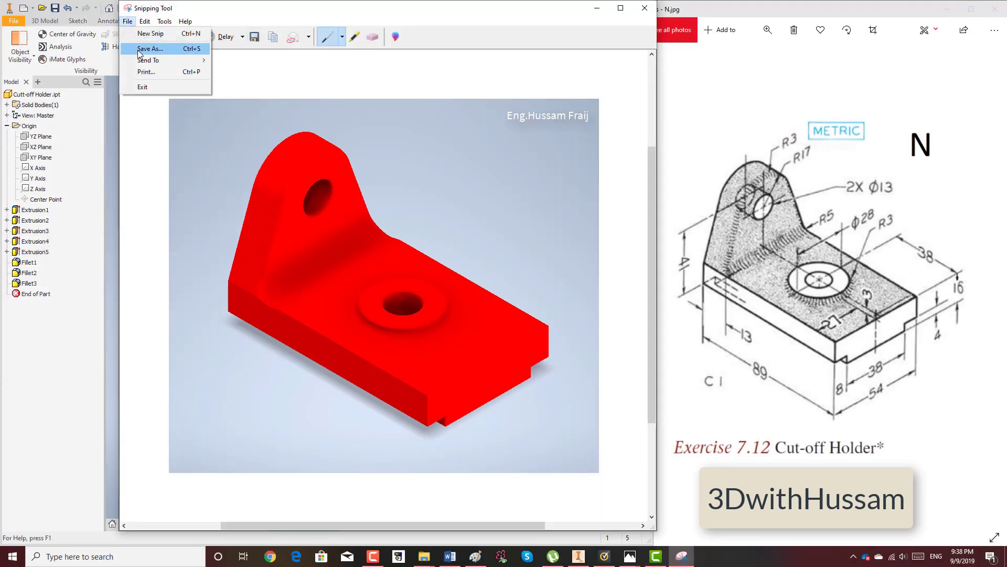
{"action": "left_click", "coordinate": [143, 49]}
{"action": "type", "text": "fdfd"}
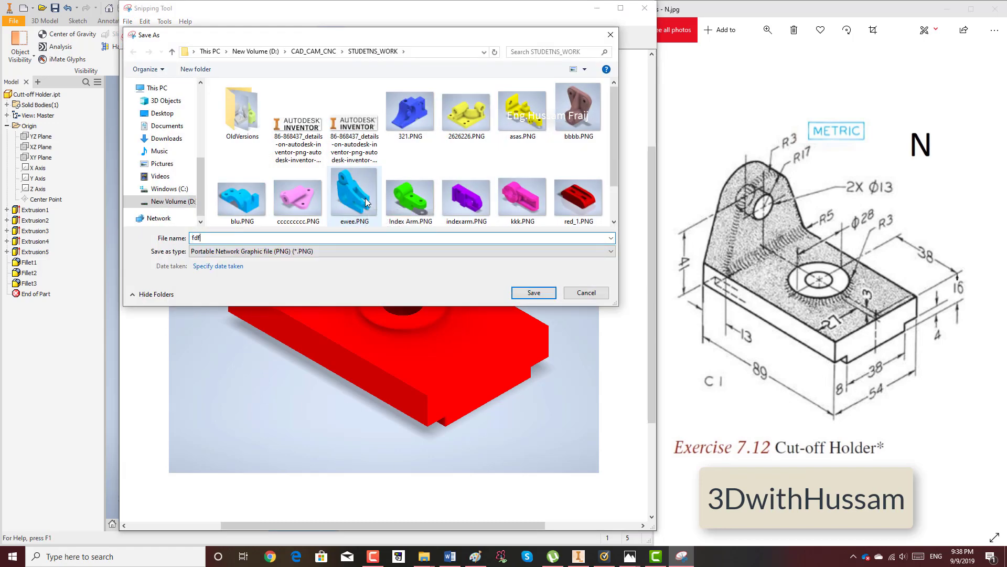
{"action": "left_click", "coordinate": [541, 294]}
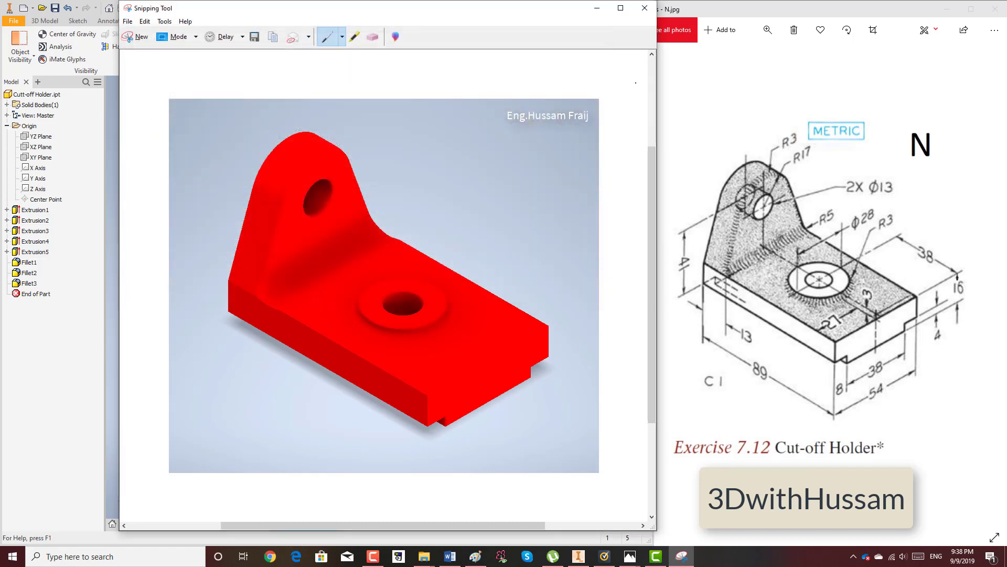
Create a new drawing from the ANSI (mm).idw template.
{"action": "left_click", "coordinate": [598, 11]}
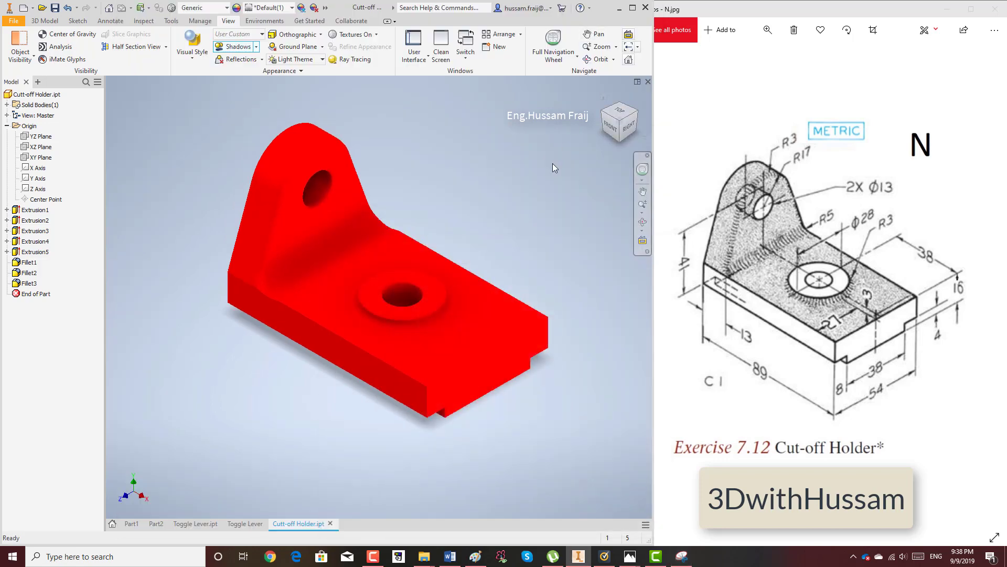
{"action": "left_click", "coordinate": [14, 20]}
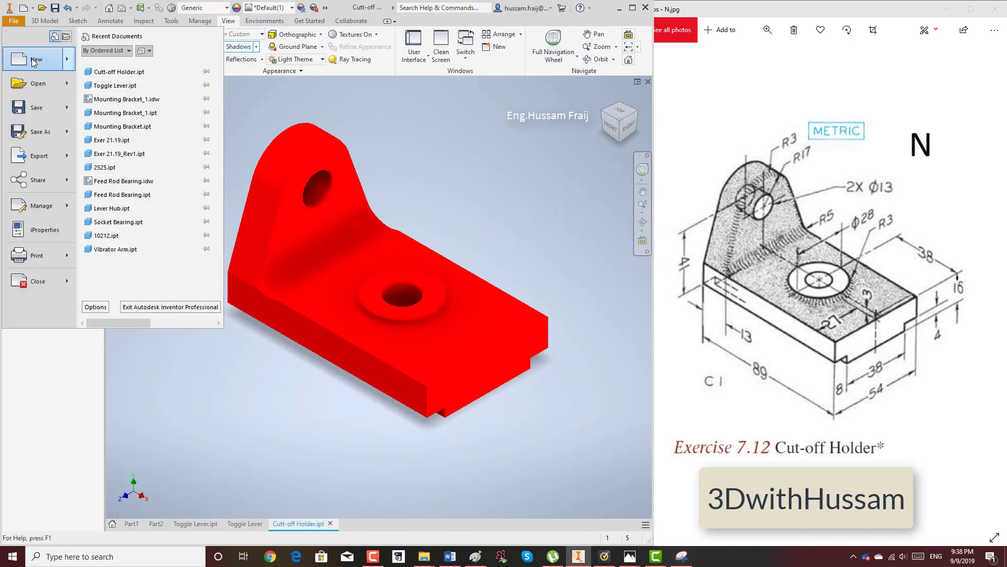
{"action": "left_click", "coordinate": [19, 57]}
{"action": "left_click", "coordinate": [452, 359]}
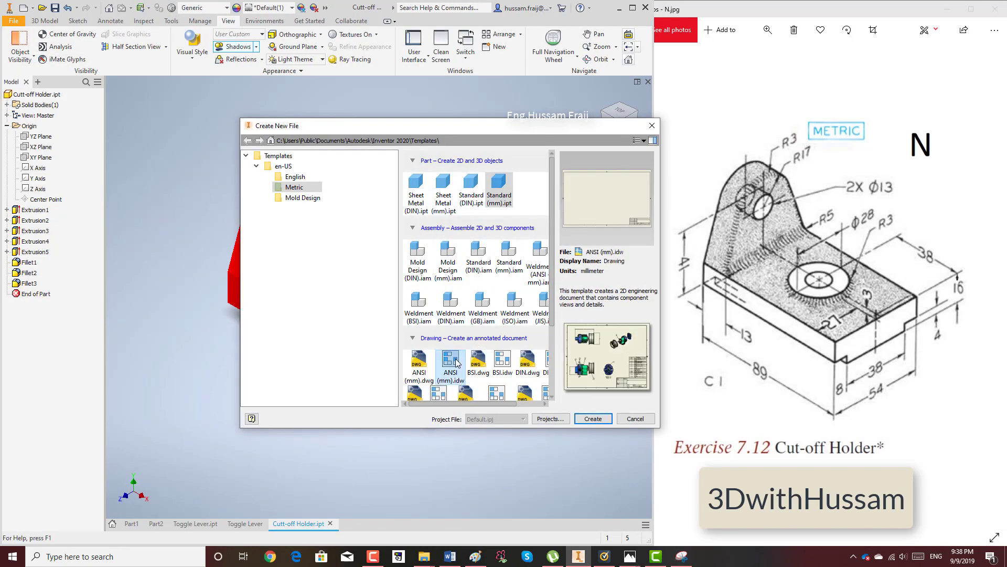
{"action": "left_click", "coordinate": [588, 420]}
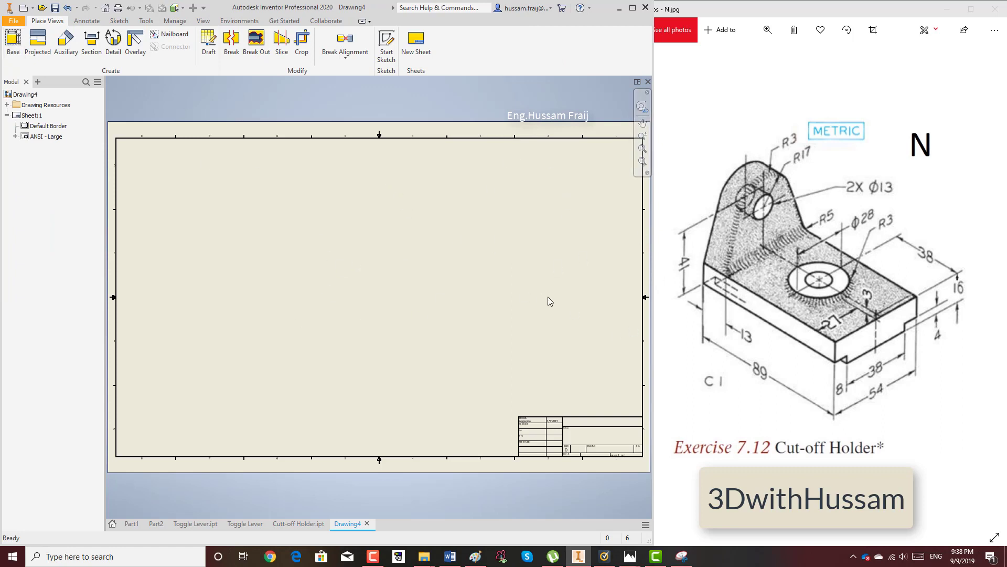
Place a Front-oriented base view of the part on the sheet.
{"action": "left_click", "coordinate": [14, 42]}
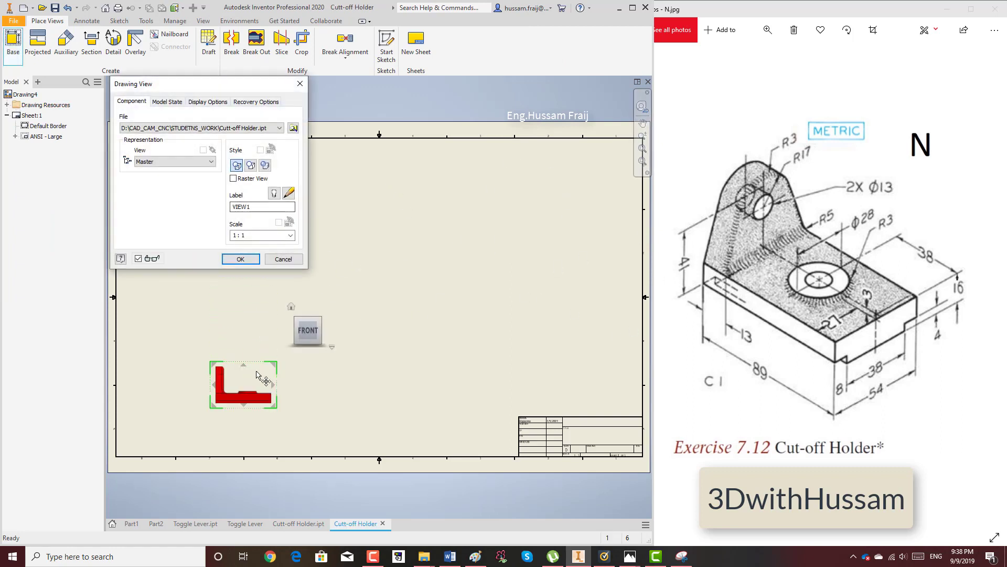
{"action": "left_click_drag", "start_coordinate": [257, 373], "coordinate": [258, 354]}
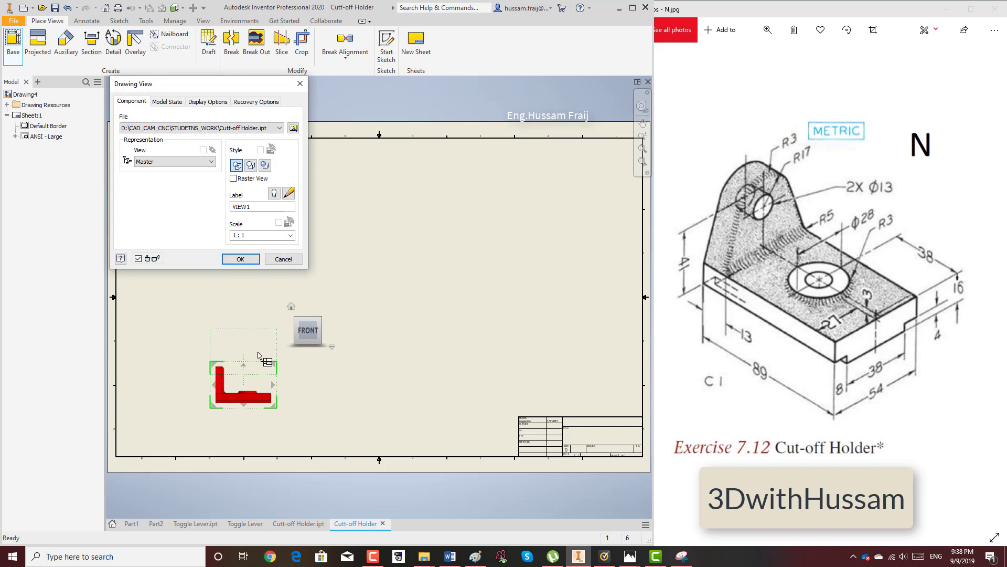
{"action": "left_click", "coordinate": [308, 313]}
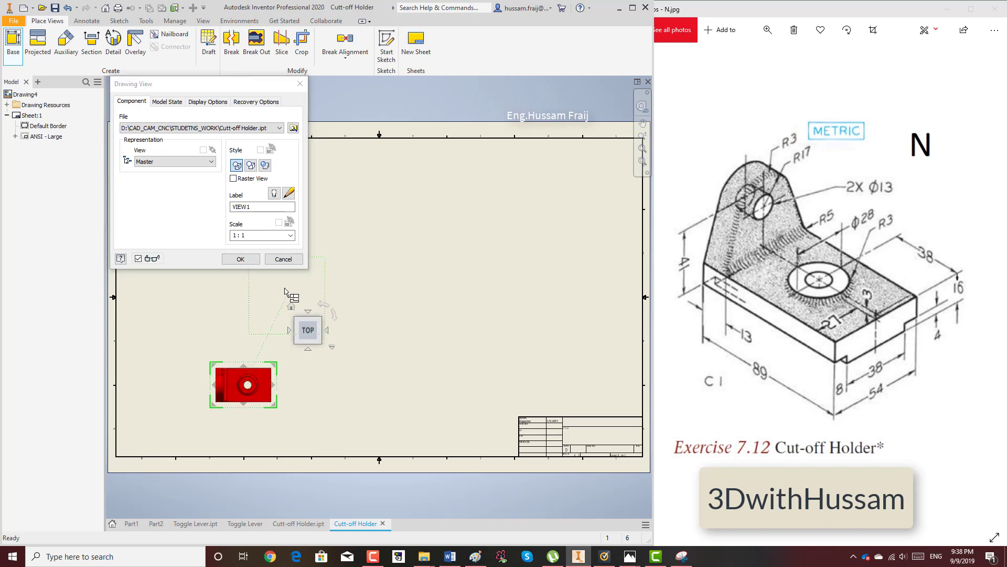
{"action": "left_click", "coordinate": [309, 351]}
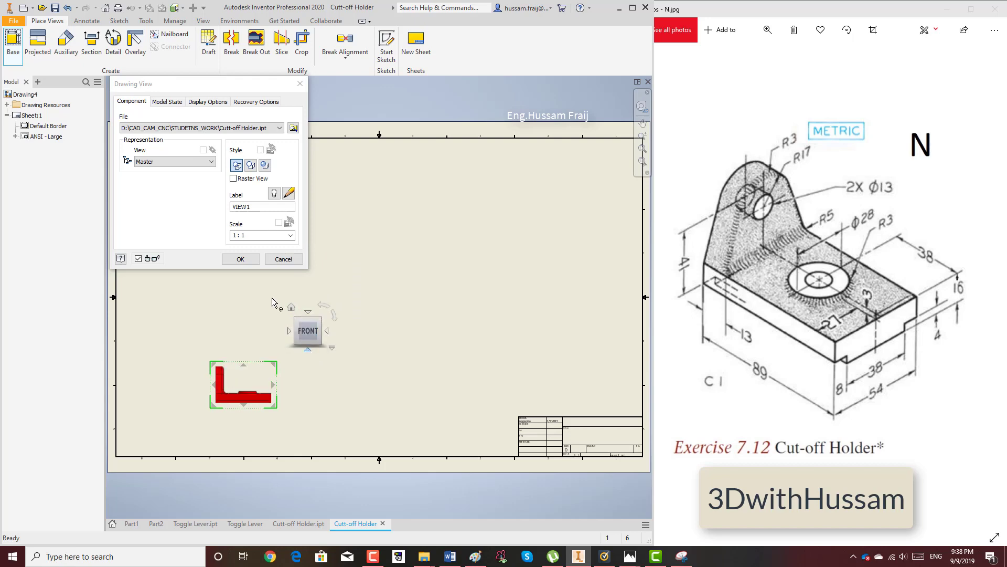
{"action": "left_click", "coordinate": [262, 281]}
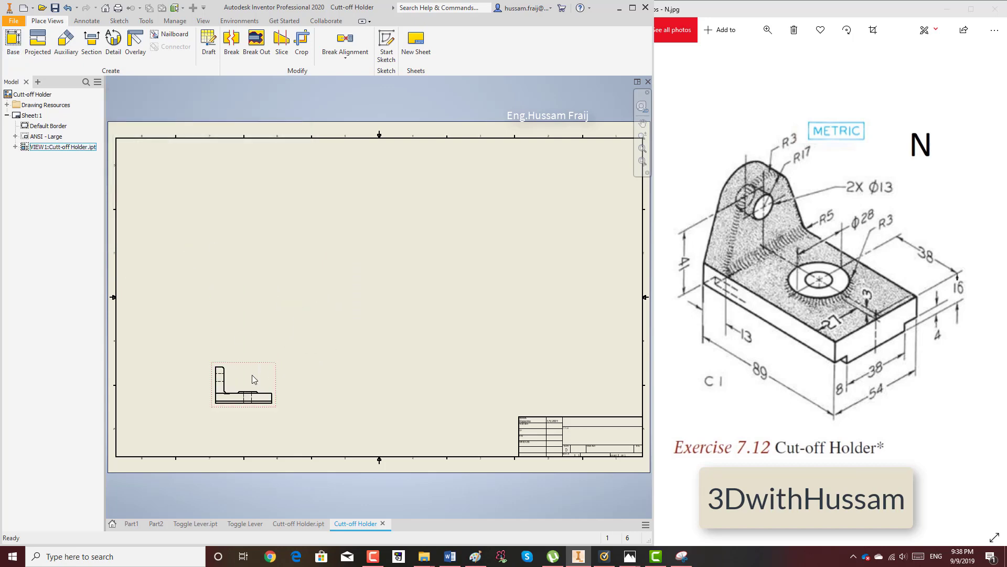
Rescale the front base view to 3:1 and move it up and right.
{"action": "right_click", "coordinate": [233, 360]}
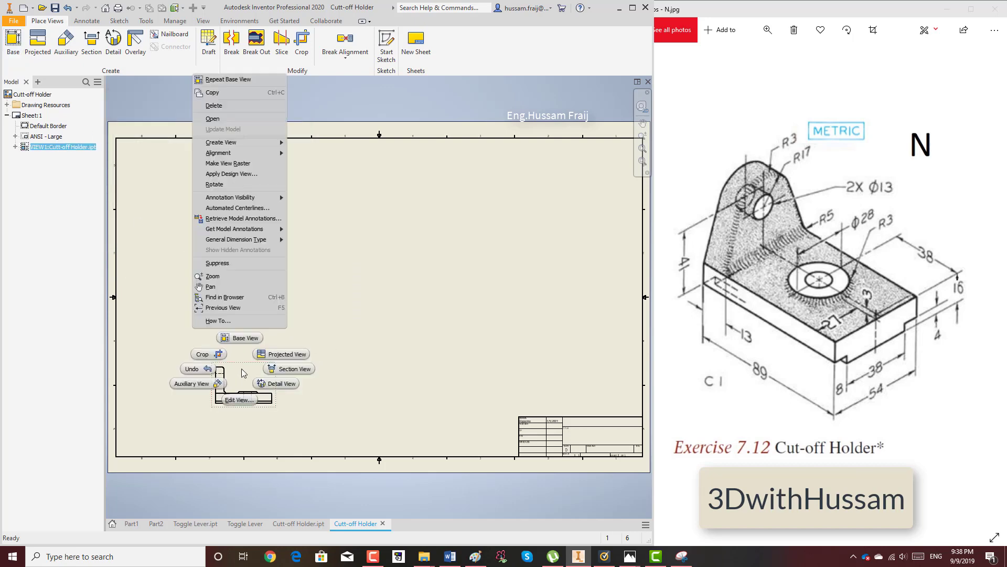
{"action": "left_click", "coordinate": [244, 339]}
{"action": "left_click", "coordinate": [286, 260]}
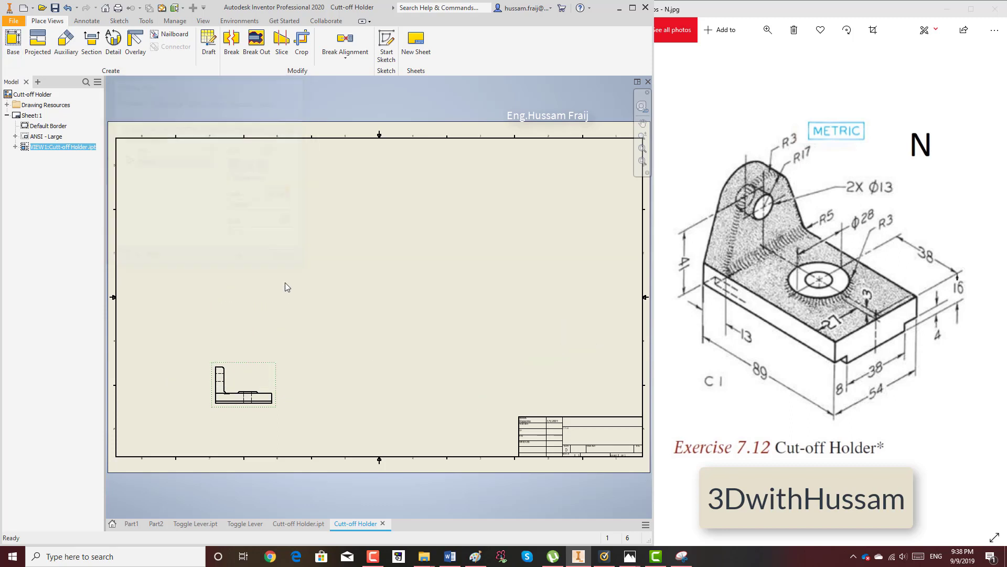
{"action": "right_click", "coordinate": [260, 371]}
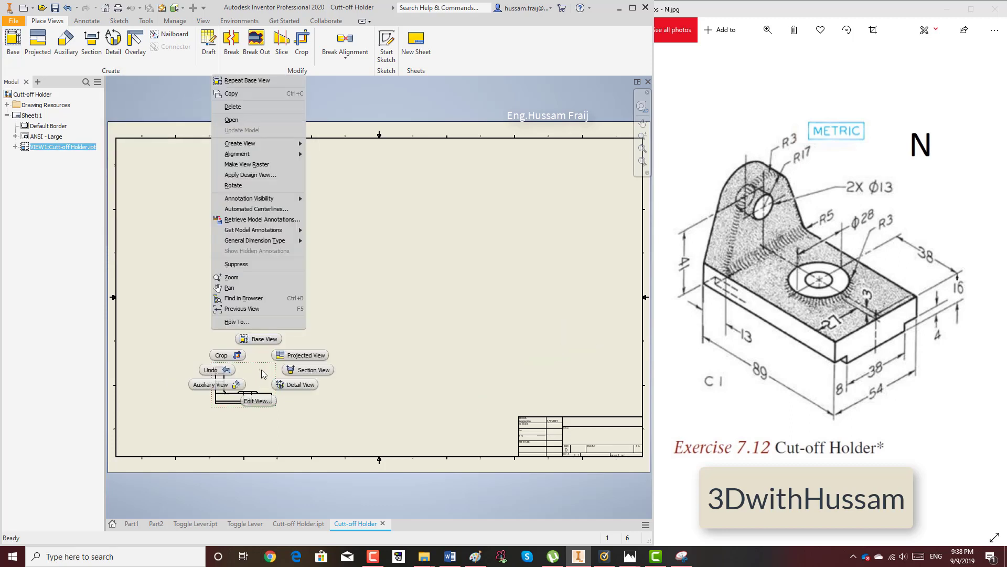
{"action": "left_click", "coordinate": [258, 401]}
{"action": "left_click", "coordinate": [273, 234]}
{"action": "type", "text": "3"}
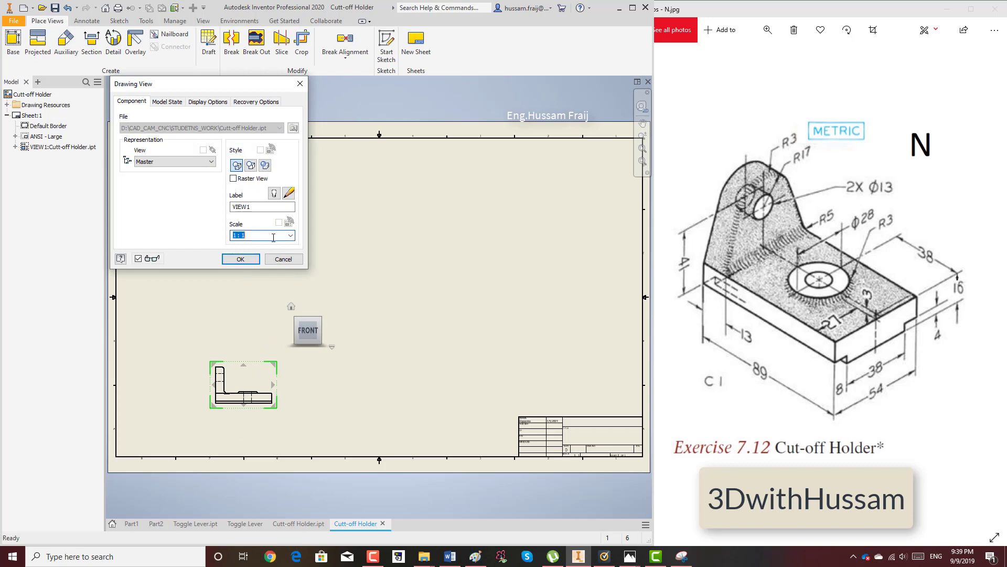
{"action": "left_click", "coordinate": [240, 260]}
{"action": "left_click_drag", "start_coordinate": [270, 337], "coordinate": [304, 306]}
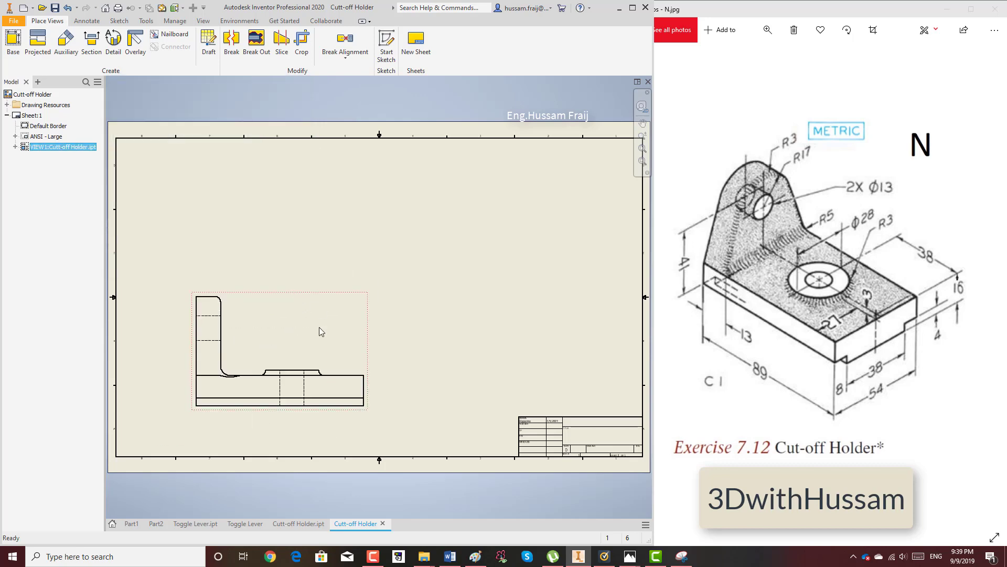
Project top, side and isometric views from the front view, then shift the layout down-left.
{"action": "left_click", "coordinate": [37, 42]}
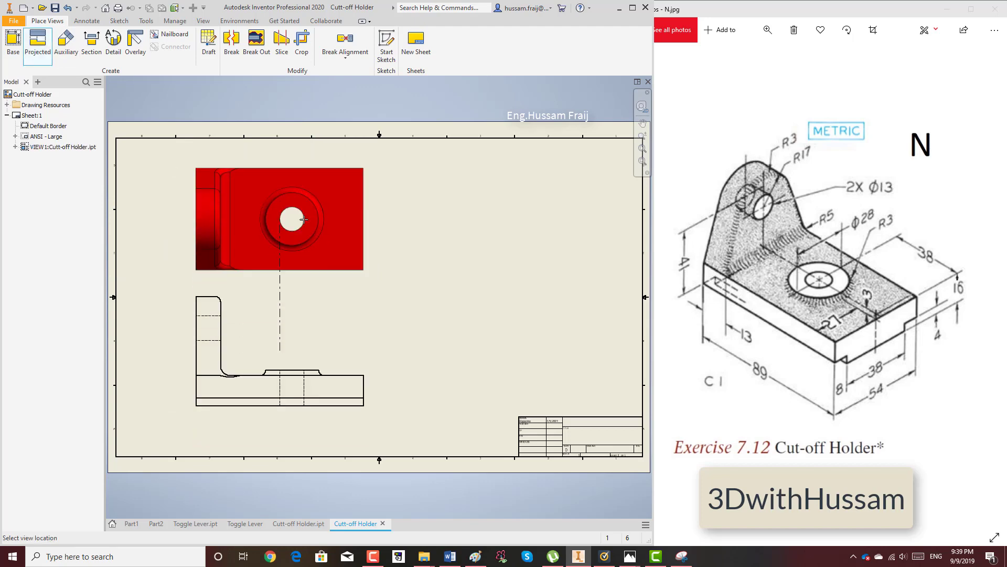
{"action": "left_click", "coordinate": [525, 221]}
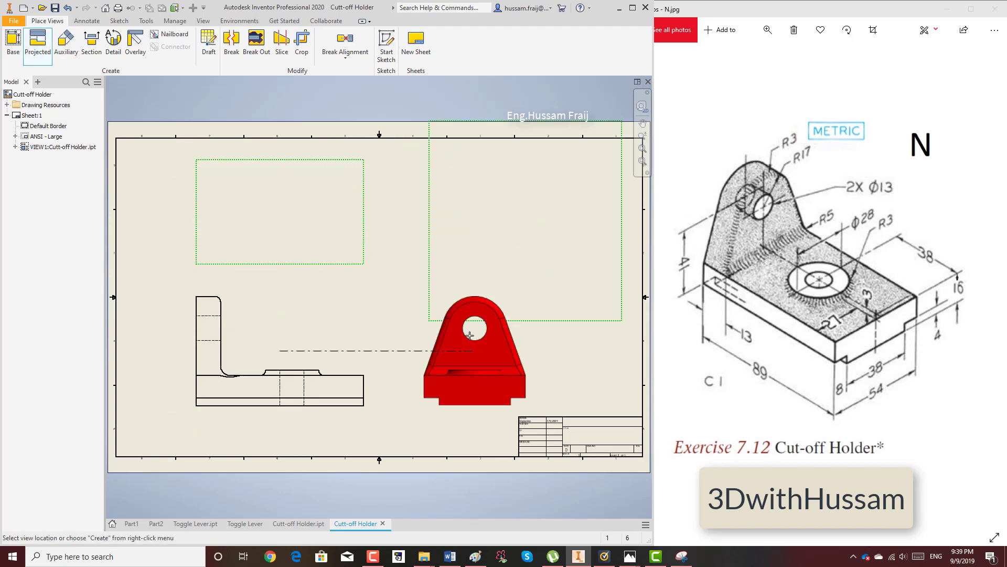
{"action": "left_click", "coordinate": [462, 354]}
{"action": "right_click", "coordinate": [485, 351]}
{"action": "left_click", "coordinate": [451, 397]}
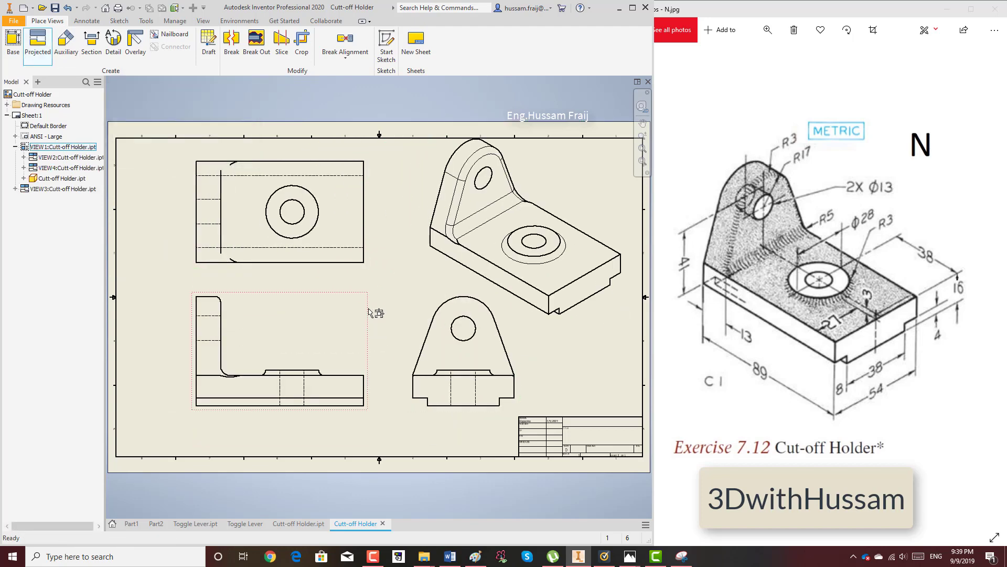
{"action": "left_click_drag", "start_coordinate": [365, 319], "coordinate": [354, 334]}
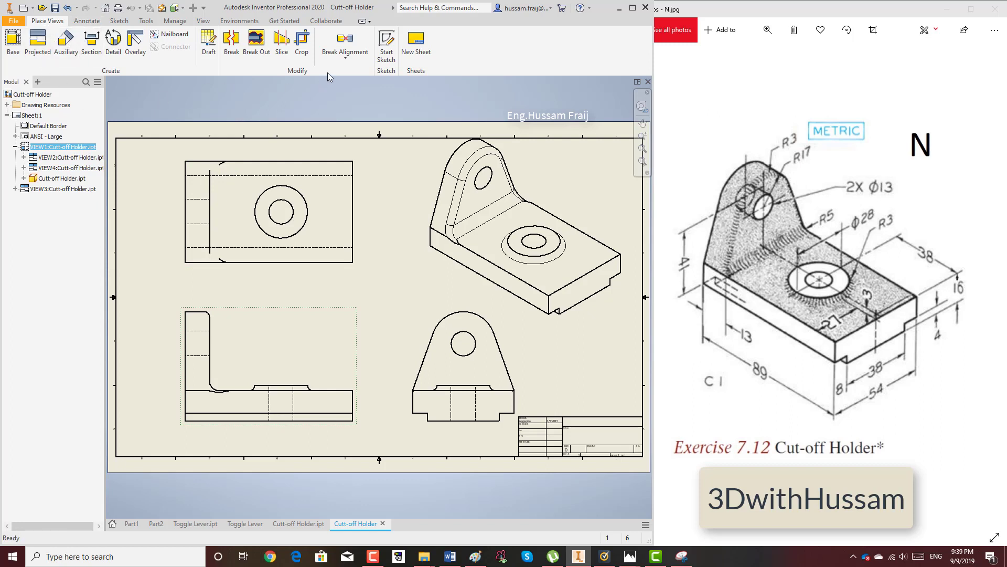
Dimension the top view with its width, the 54 depth and the 38 hole position.
{"action": "left_click", "coordinate": [87, 21]}
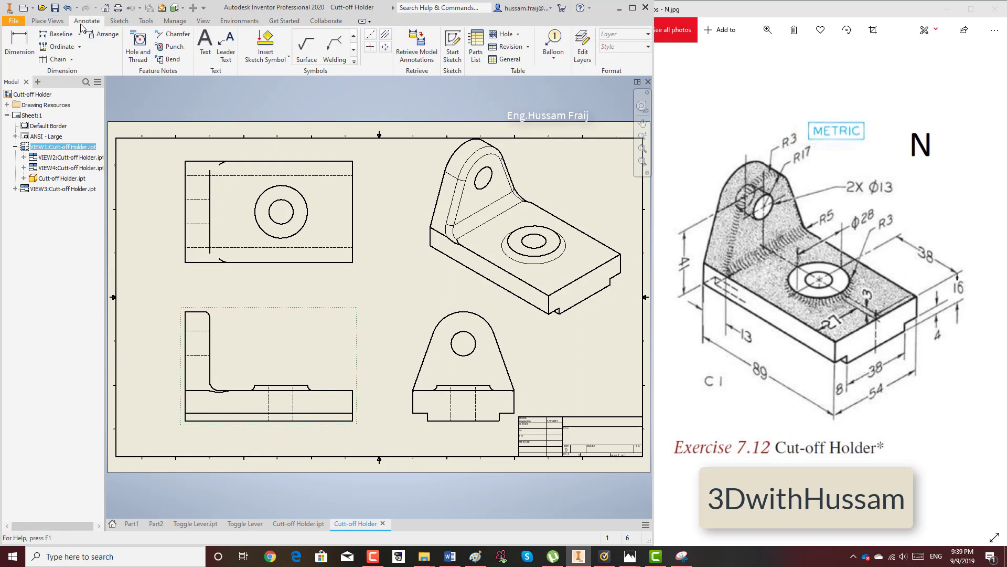
{"action": "left_click", "coordinate": [20, 46]}
{"action": "left_click", "coordinate": [352, 204]}
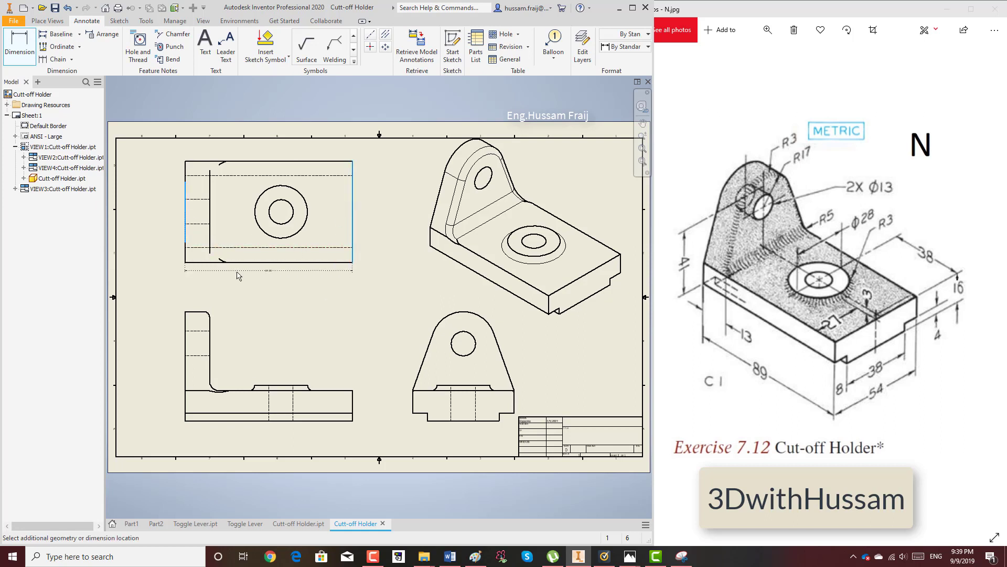
{"action": "left_click", "coordinate": [246, 292]}
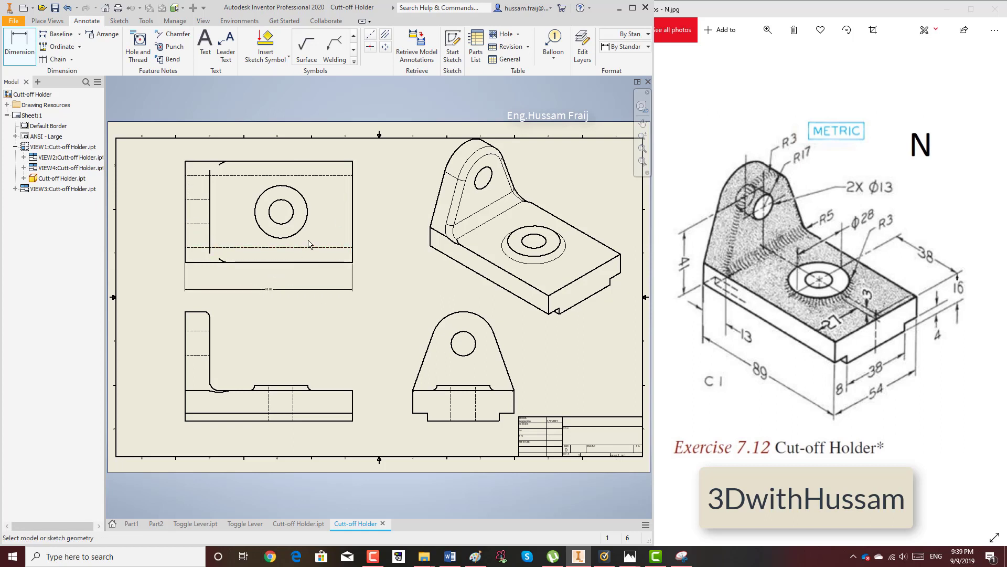
{"action": "left_click", "coordinate": [342, 162]}
{"action": "left_click", "coordinate": [336, 265]}
{"action": "left_click", "coordinate": [373, 214]}
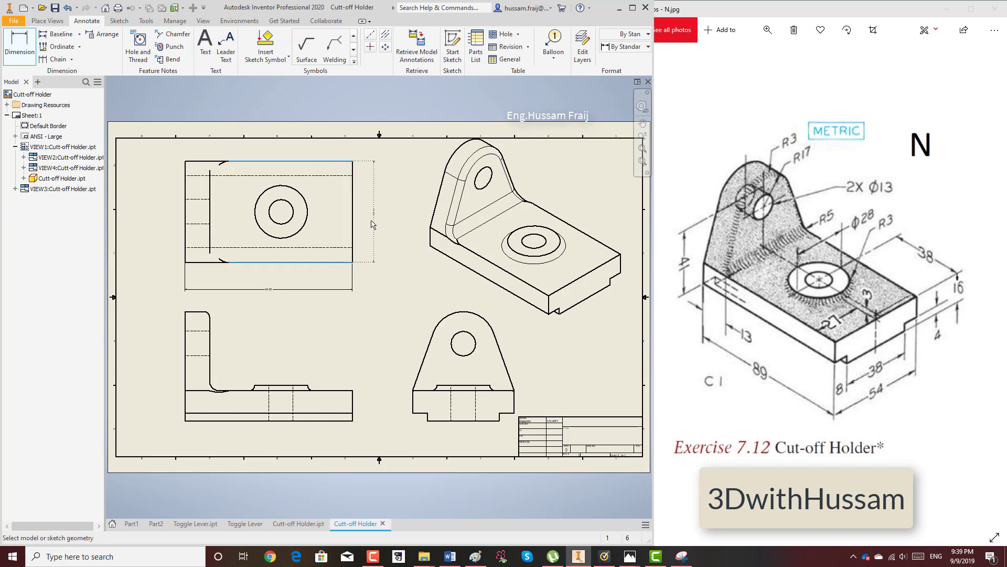
{"action": "left_click", "coordinate": [353, 199]}
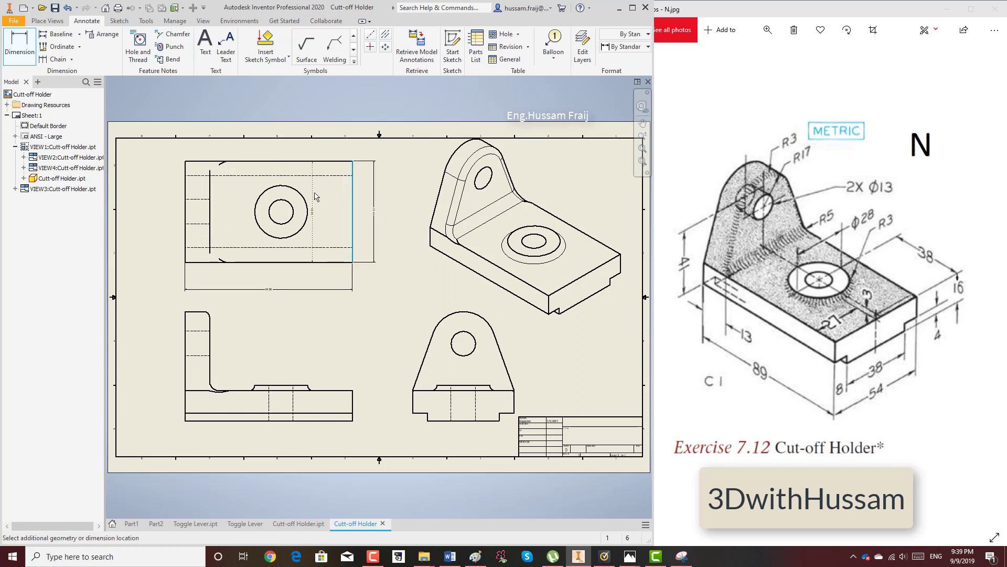
{"action": "left_click", "coordinate": [307, 204]}
{"action": "left_click", "coordinate": [320, 156]}
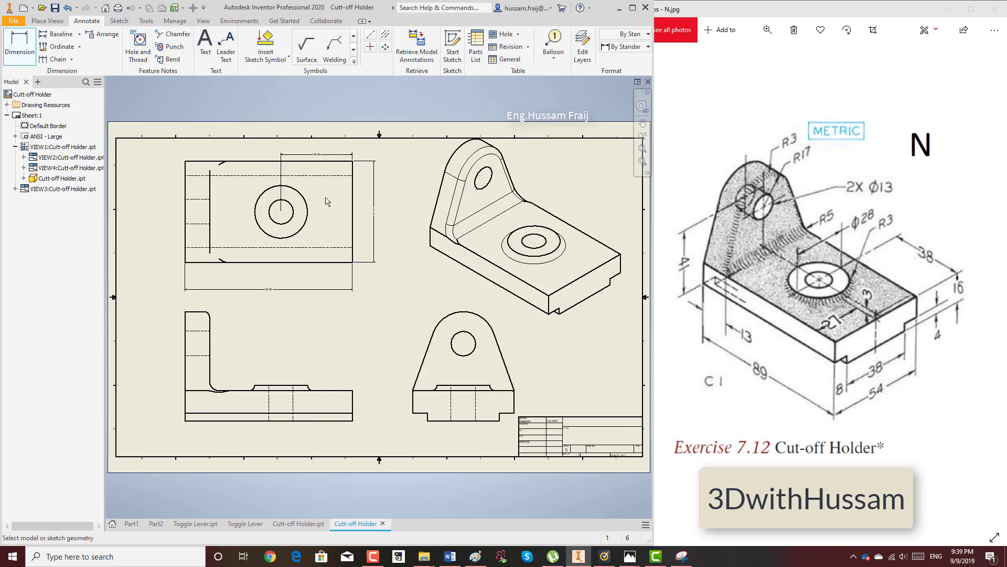
Add the R17 arc radius and the Ø13 hole note on the lug's hole.
{"action": "left_click", "coordinate": [450, 313]}
{"action": "left_click", "coordinate": [434, 296]}
{"action": "left_click", "coordinate": [139, 47]}
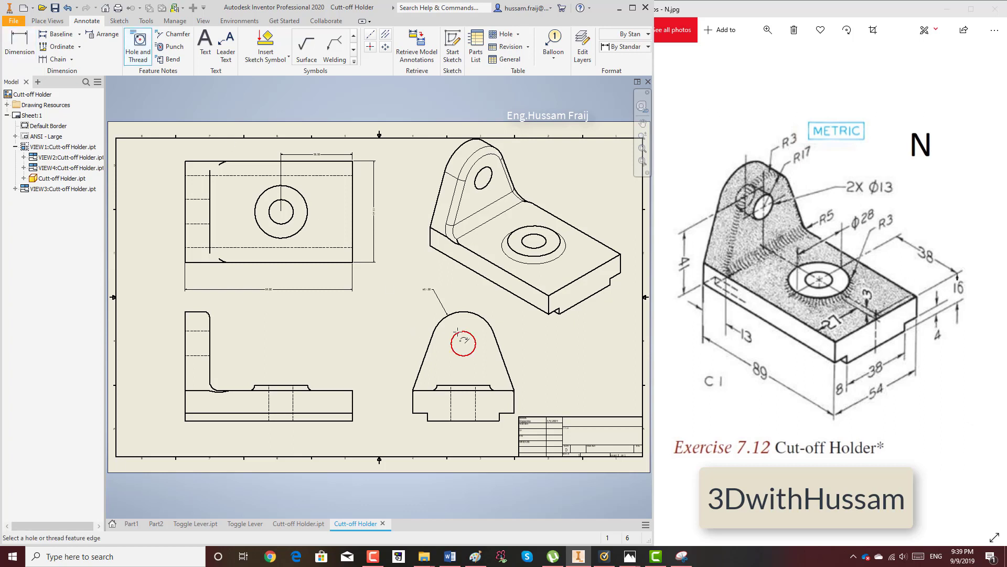
{"action": "left_click", "coordinate": [426, 319]}
{"action": "right_click", "coordinate": [366, 333]}
{"action": "left_click", "coordinate": [380, 339]}
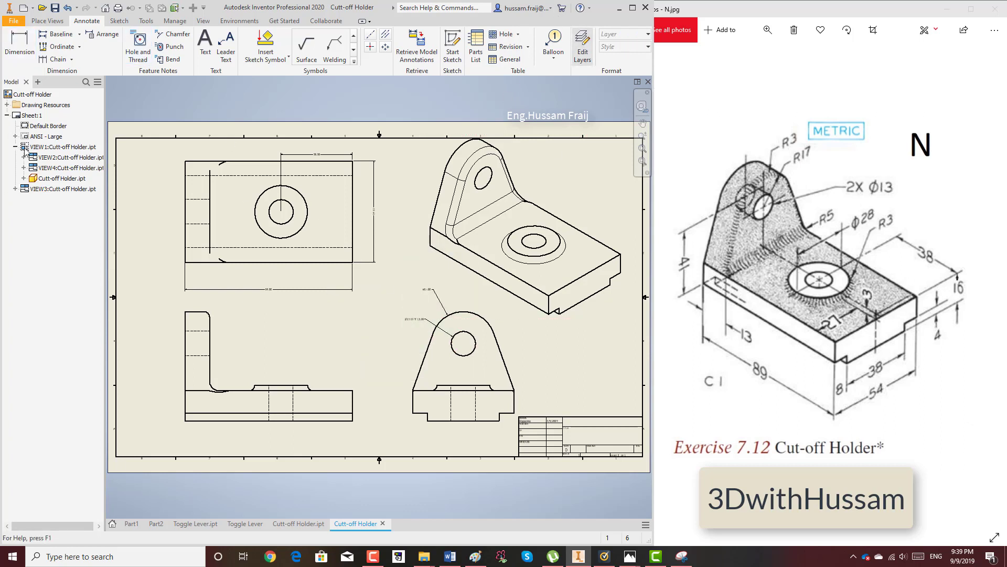
In the Default - mm (ANSI) dimension style, set 5 mm arrowheads and blue dimension lines.
{"action": "left_click", "coordinate": [583, 58]}
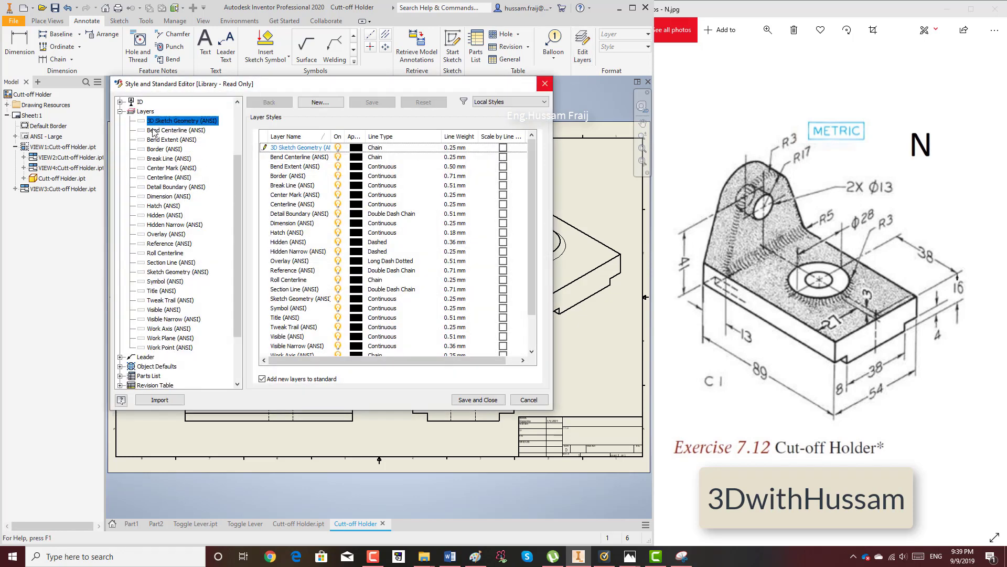
{"action": "double_click", "coordinate": [138, 111]}
{"action": "left_click", "coordinate": [150, 140]}
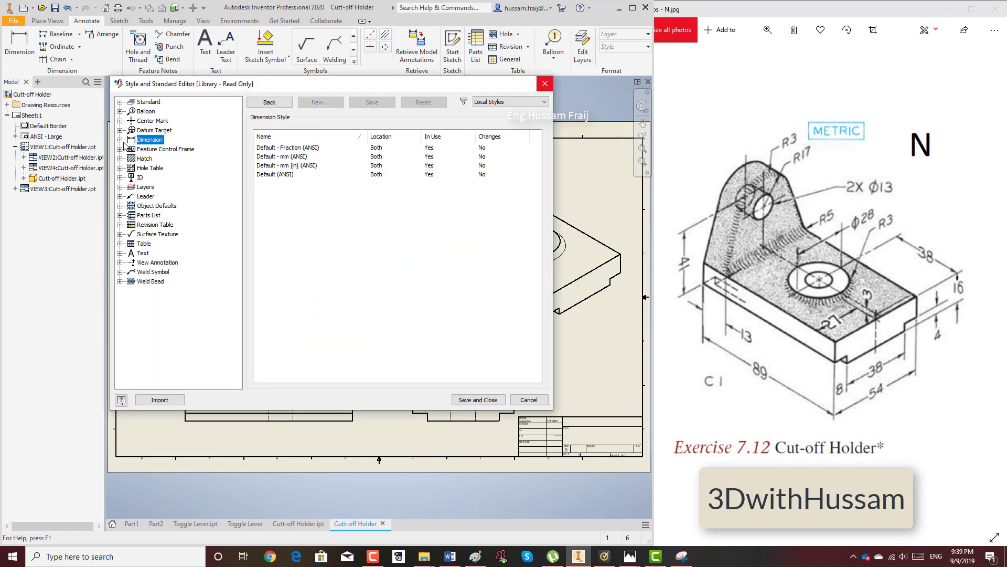
{"action": "left_click", "coordinate": [161, 158]}
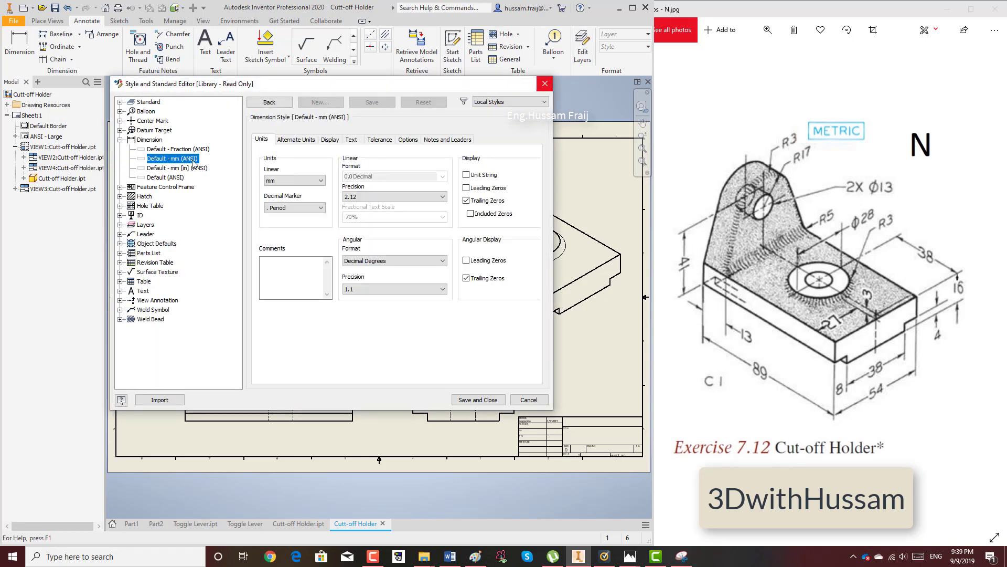
{"action": "left_click", "coordinate": [331, 139]}
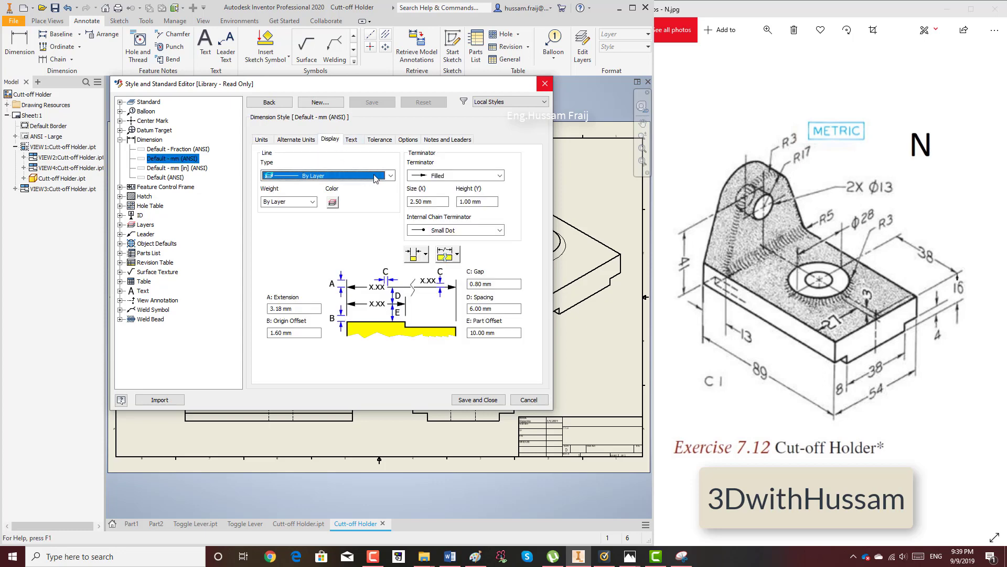
{"action": "double_click", "coordinate": [439, 201]}
{"action": "type", "text": "5"}
{"action": "key", "text": "Tab"}
{"action": "type", "text": "3"}
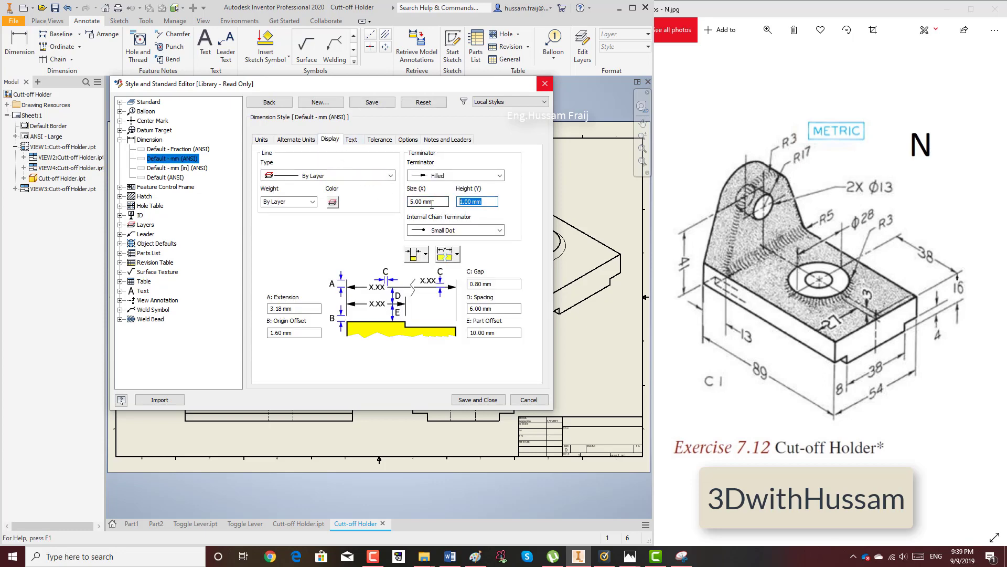
{"action": "left_click", "coordinate": [333, 202]}
{"action": "left_click", "coordinate": [338, 230]}
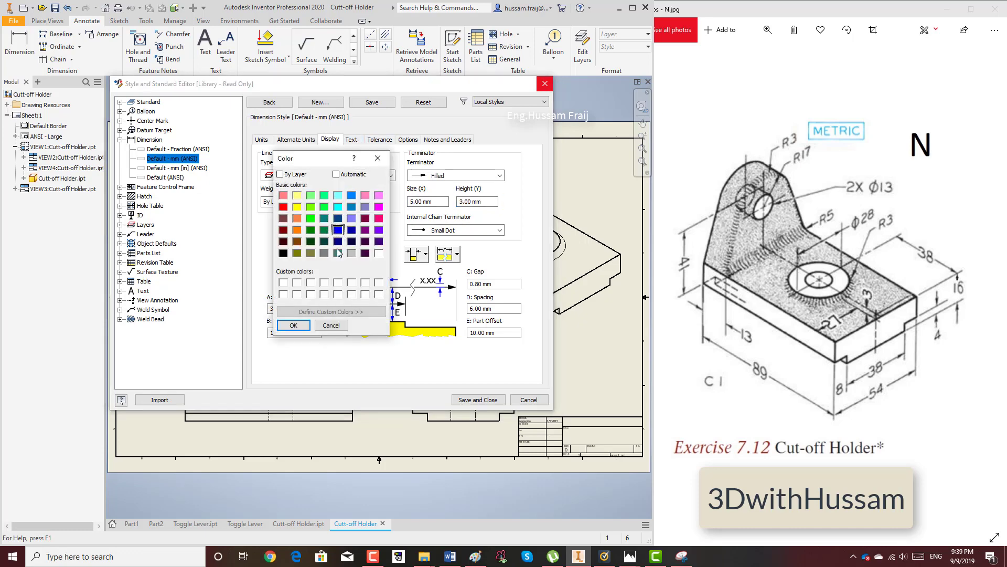
{"action": "left_click", "coordinate": [293, 325]}
Make the dimension Note Text style blue.
{"action": "left_click", "coordinate": [351, 140]}
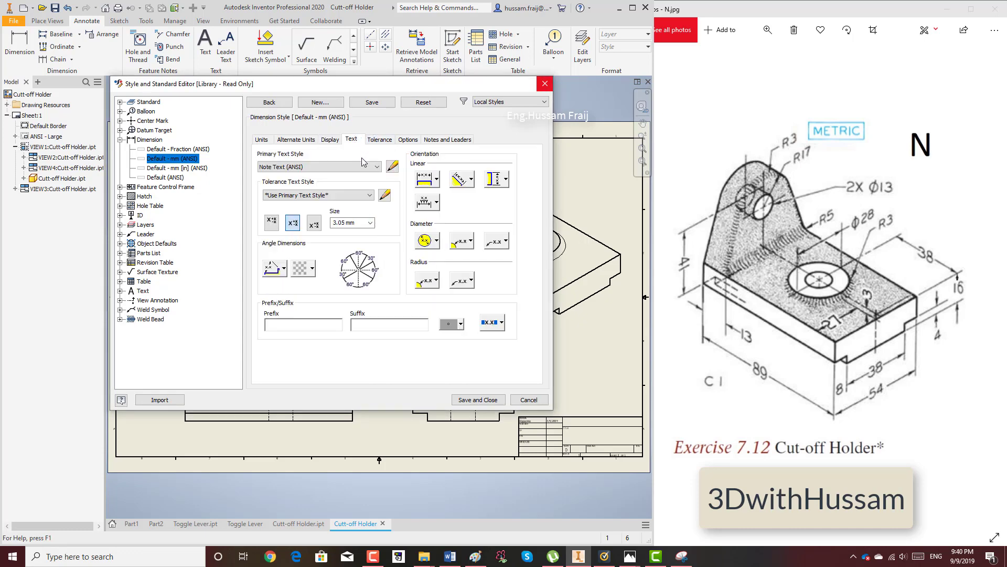
{"action": "left_click", "coordinate": [392, 166]}
{"action": "left_click", "coordinate": [302, 274]}
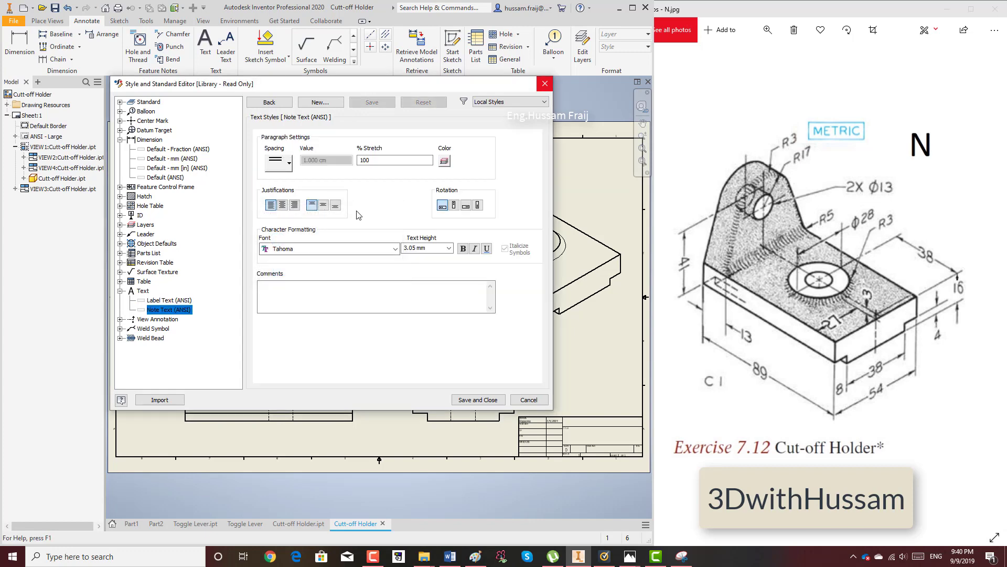
{"action": "left_click", "coordinate": [444, 161]}
{"action": "left_click", "coordinate": [339, 230]}
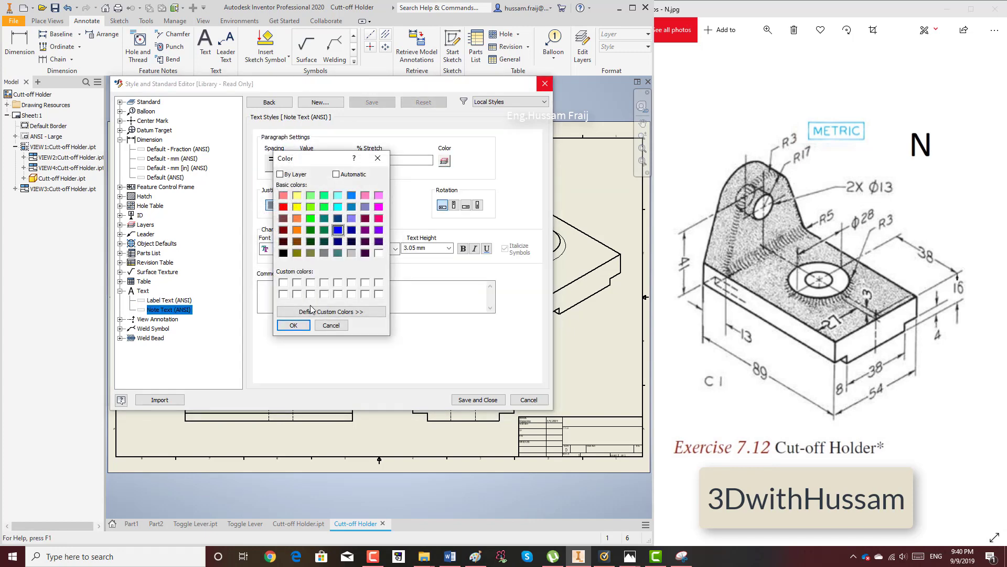
{"action": "left_click", "coordinate": [293, 325]}
{"action": "left_click", "coordinate": [433, 247]}
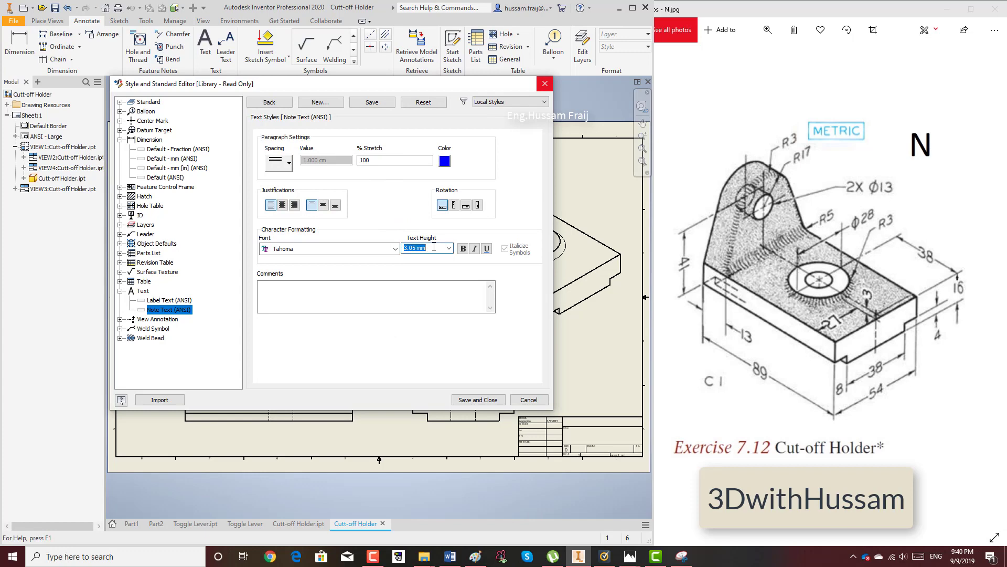
{"action": "type", "text": "8"}
Save and close the style editor, confirming the 38.00 dimension is restyled.
{"action": "left_click", "coordinate": [477, 400]}
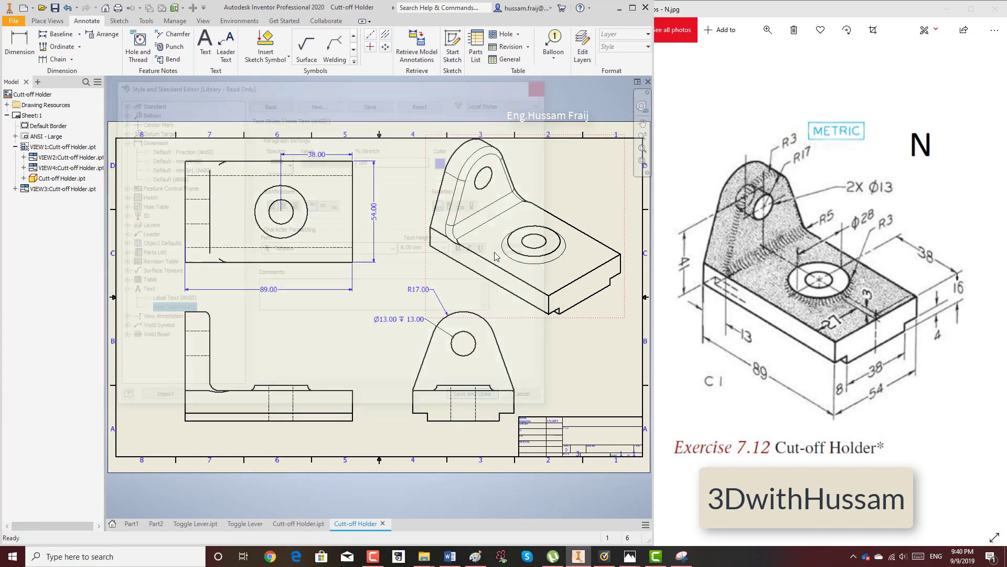
{"action": "scroll", "coordinate": [283, 161], "scroll_direction": "up", "scroll_amount": 3}
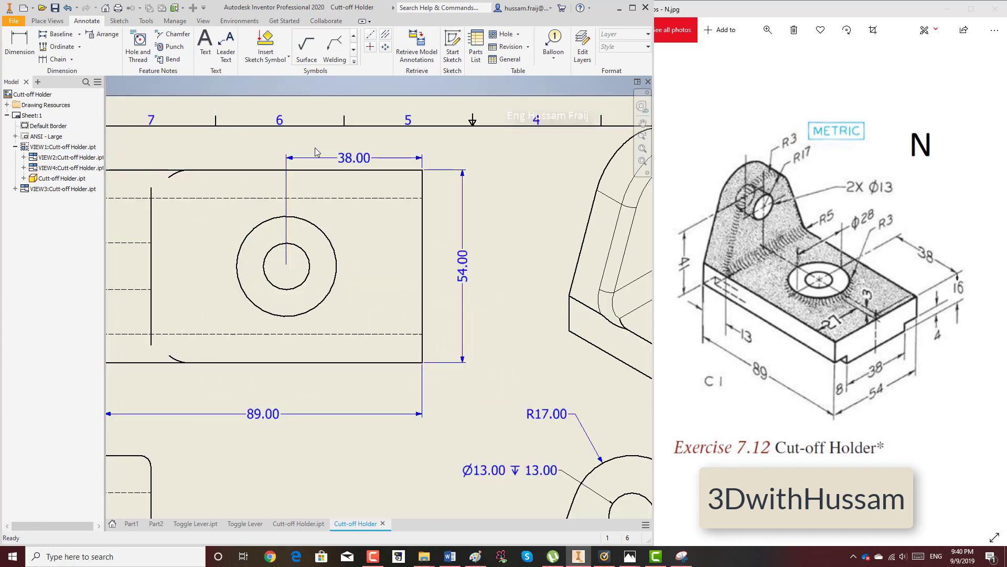
{"action": "left_click", "coordinate": [352, 151]}
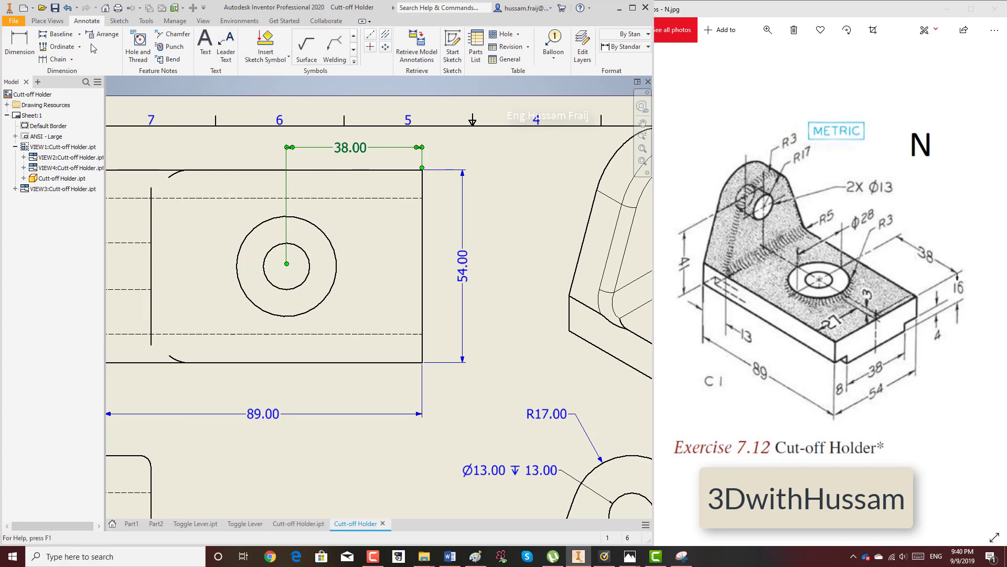
Add the 13.00 upright thickness and 3.00 step height dimensions.
{"action": "left_click", "coordinate": [32, 46]}
{"action": "scroll", "coordinate": [314, 189], "scroll_direction": "down", "scroll_amount": 3}
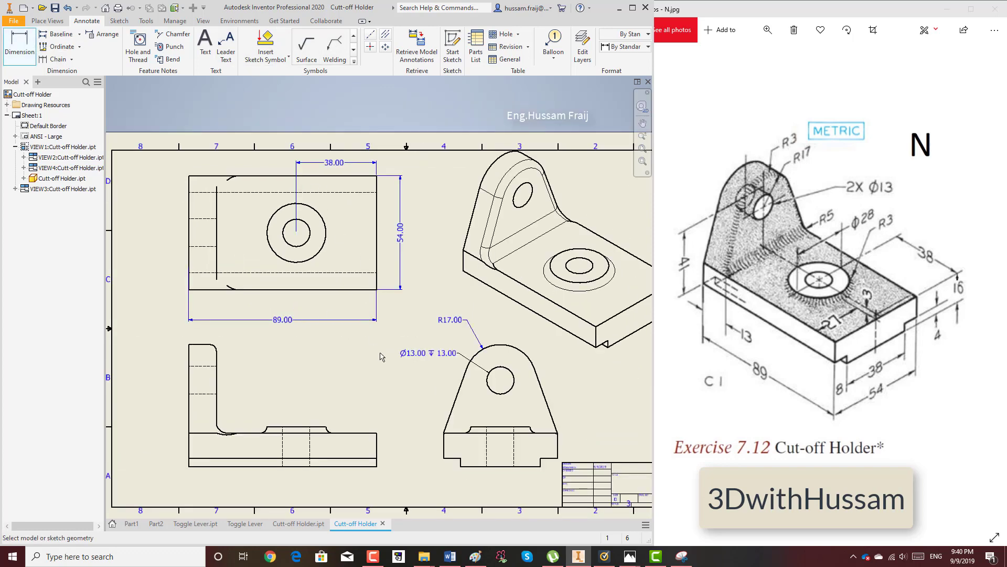
{"action": "scroll", "coordinate": [159, 400], "scroll_direction": "up", "scroll_amount": 3}
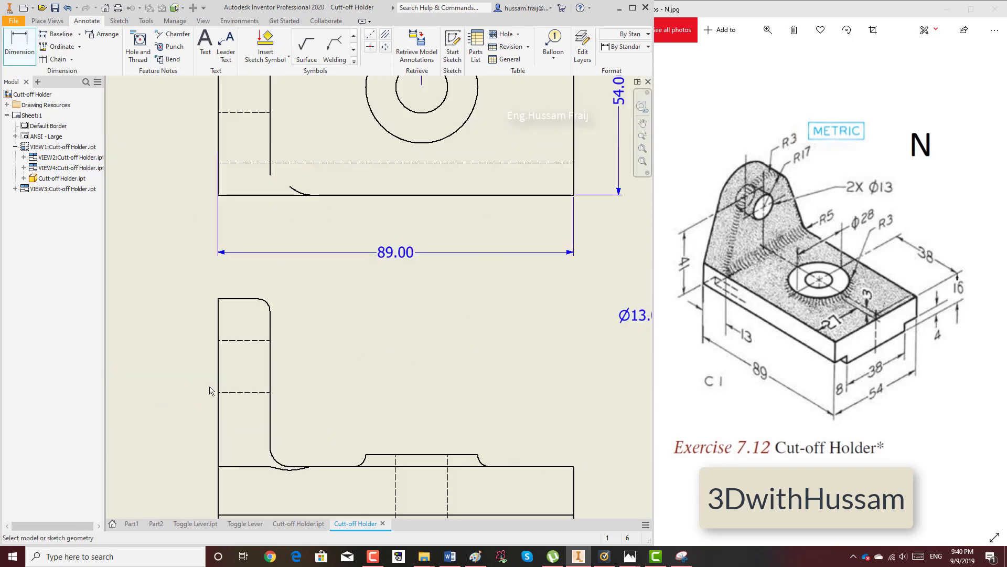
{"action": "left_click", "coordinate": [271, 370]}
{"action": "left_click", "coordinate": [219, 370]}
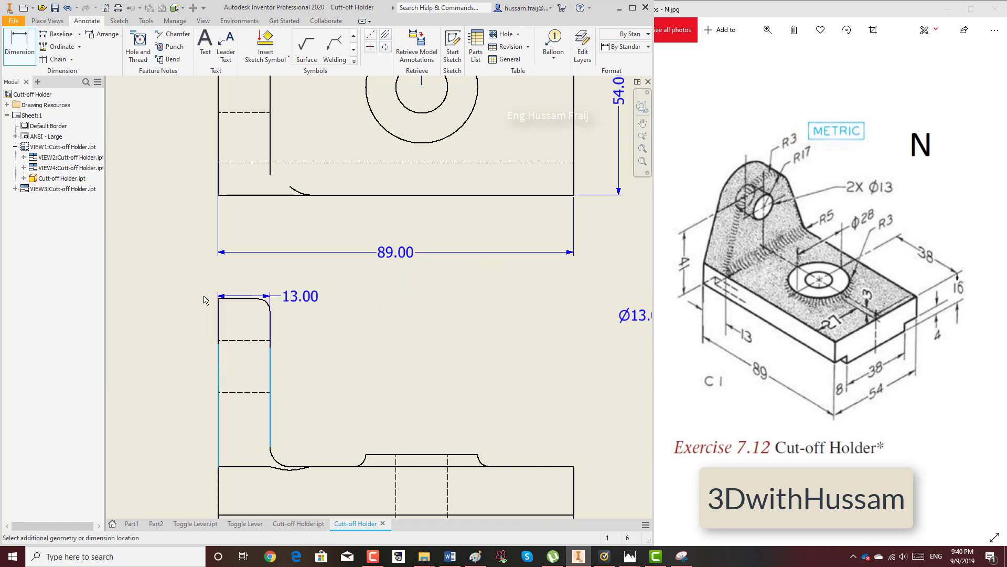
{"action": "left_click", "coordinate": [169, 278]}
{"action": "scroll", "coordinate": [275, 273], "scroll_direction": "down", "scroll_amount": 2}
{"action": "scroll", "coordinate": [451, 423], "scroll_direction": "up", "scroll_amount": 3}
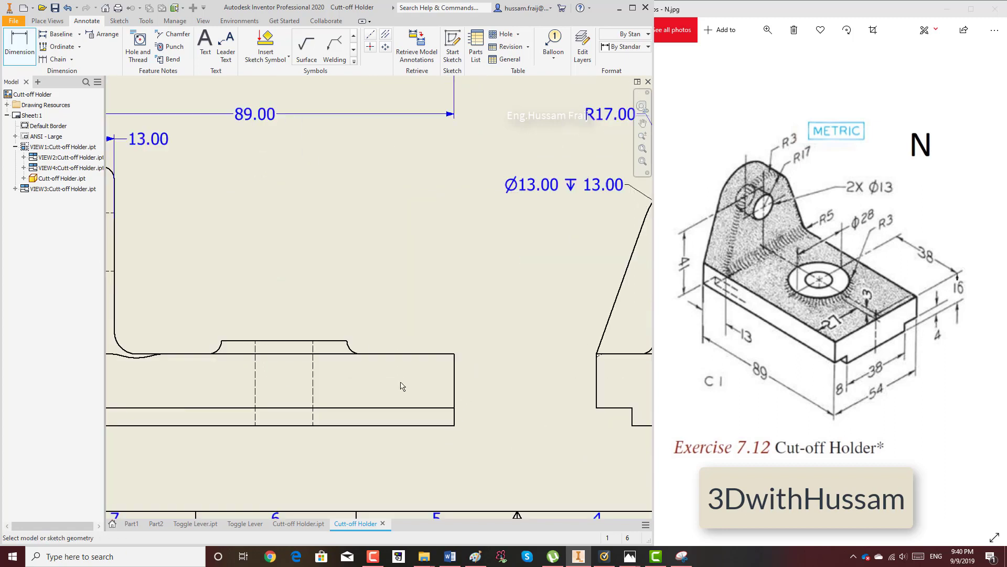
{"action": "left_click", "coordinate": [337, 341]}
{"action": "left_click", "coordinate": [338, 354]}
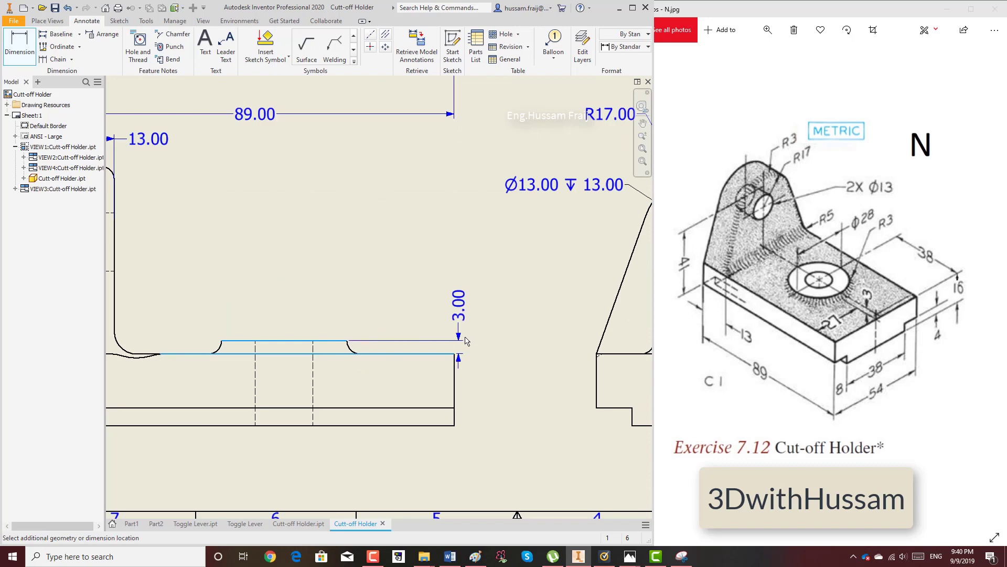
{"action": "left_click", "coordinate": [482, 341]}
Dimension the 8.00 step width, 38.00 bottom width and 4.00 foot height.
{"action": "scroll", "coordinate": [420, 319], "scroll_direction": "down", "scroll_amount": 2}
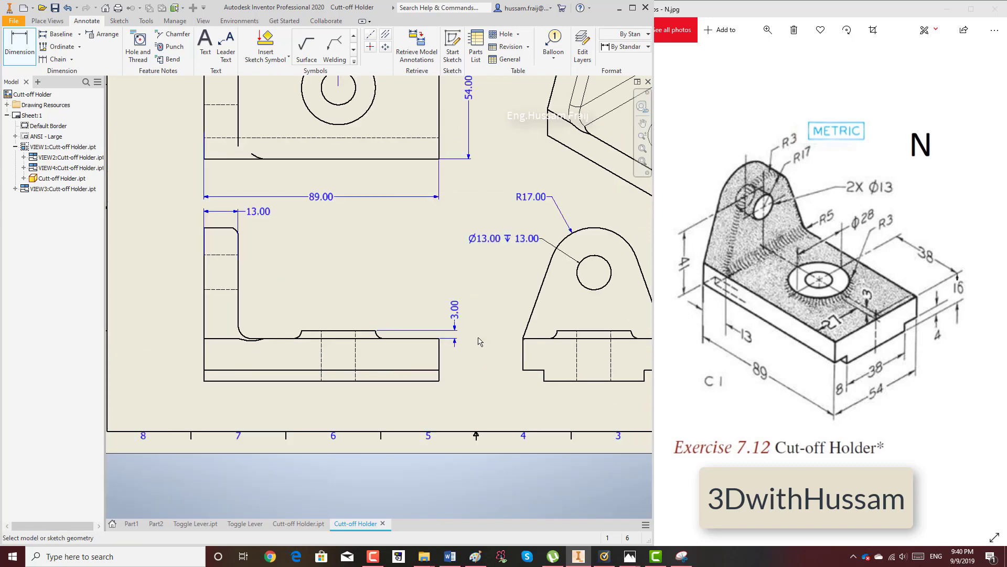
{"action": "scroll", "coordinate": [595, 370], "scroll_direction": "up", "scroll_amount": 1}
{"action": "scroll", "coordinate": [595, 371], "scroll_direction": "up", "scroll_amount": 2}
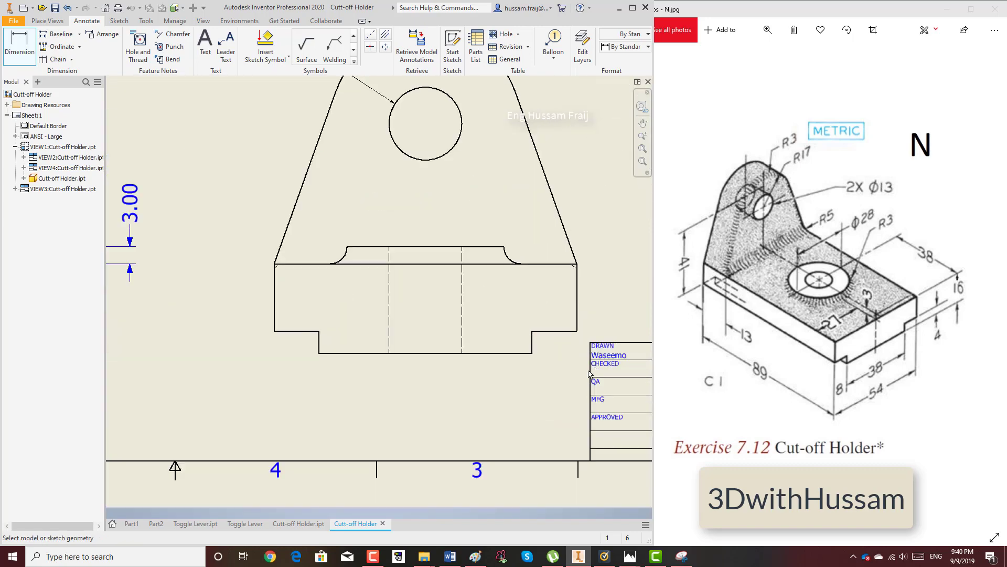
{"action": "left_click", "coordinate": [277, 313]}
{"action": "left_click", "coordinate": [318, 342]}
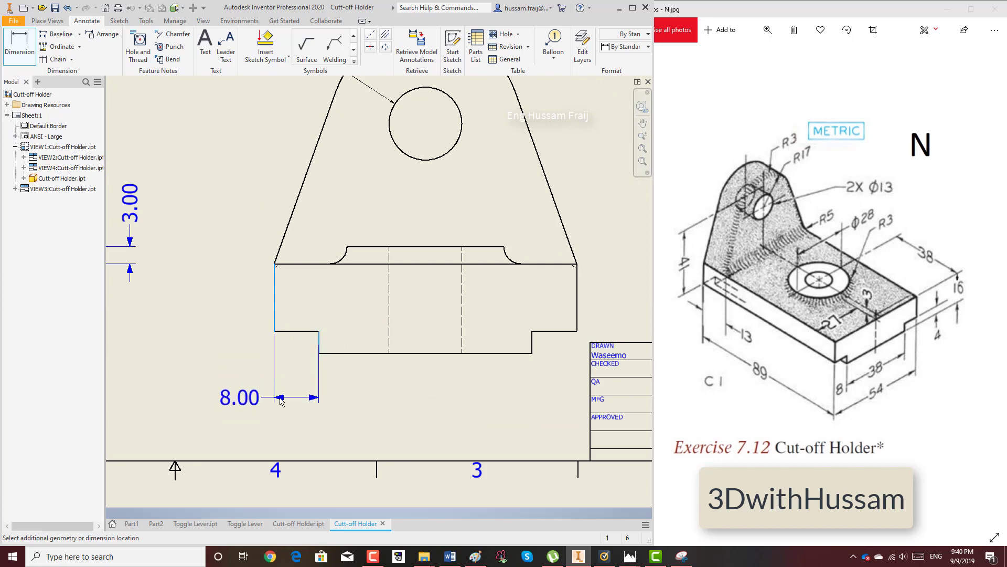
{"action": "left_click", "coordinate": [280, 400]}
{"action": "left_click", "coordinate": [338, 353]}
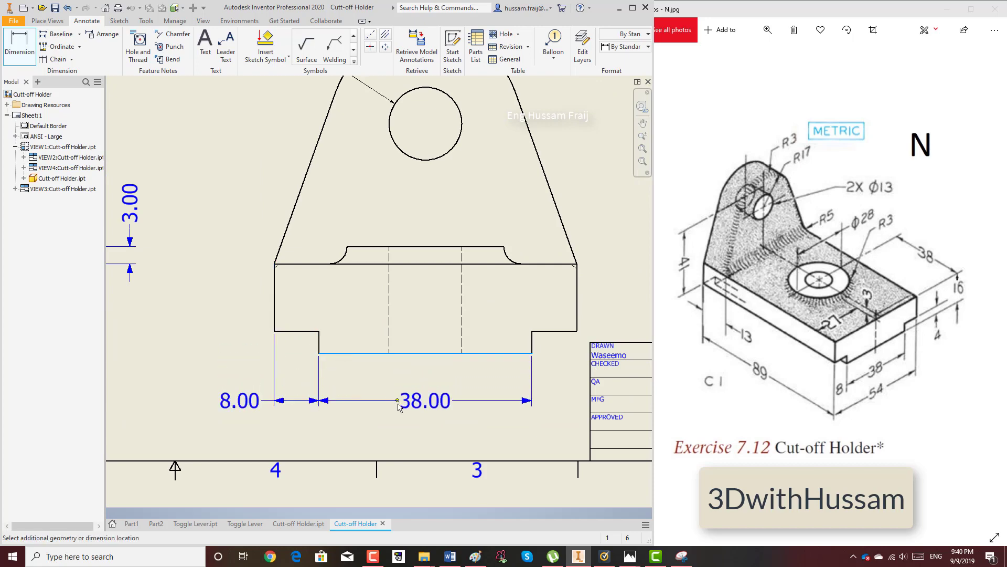
{"action": "left_click", "coordinate": [398, 404]}
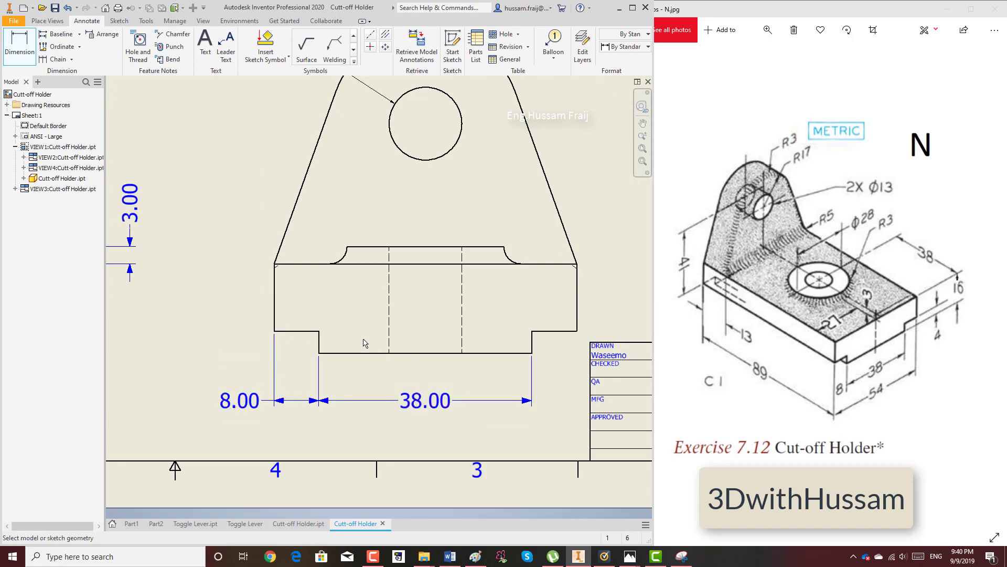
{"action": "left_click", "coordinate": [338, 353]}
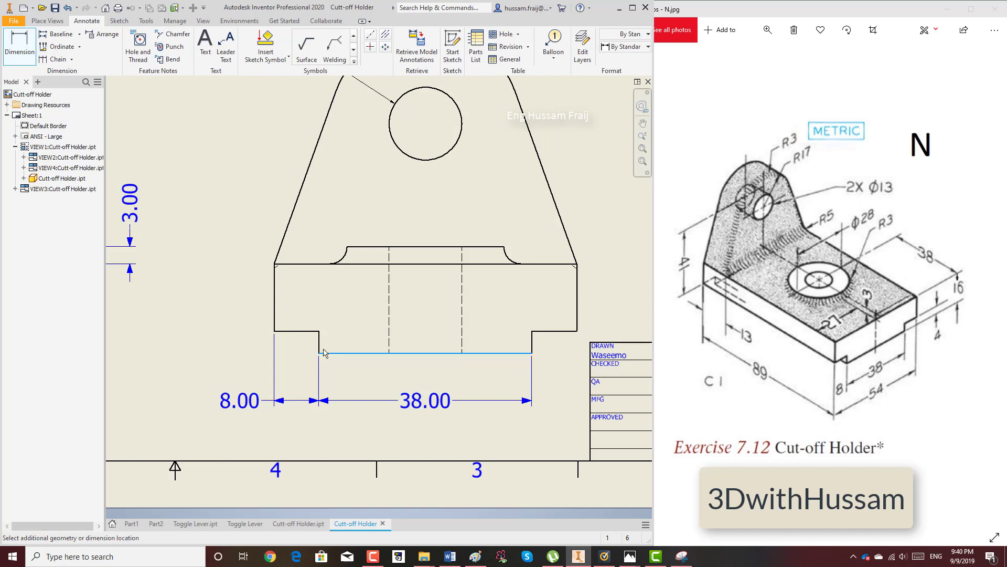
{"action": "left_click", "coordinate": [296, 331]}
{"action": "left_click", "coordinate": [192, 378]}
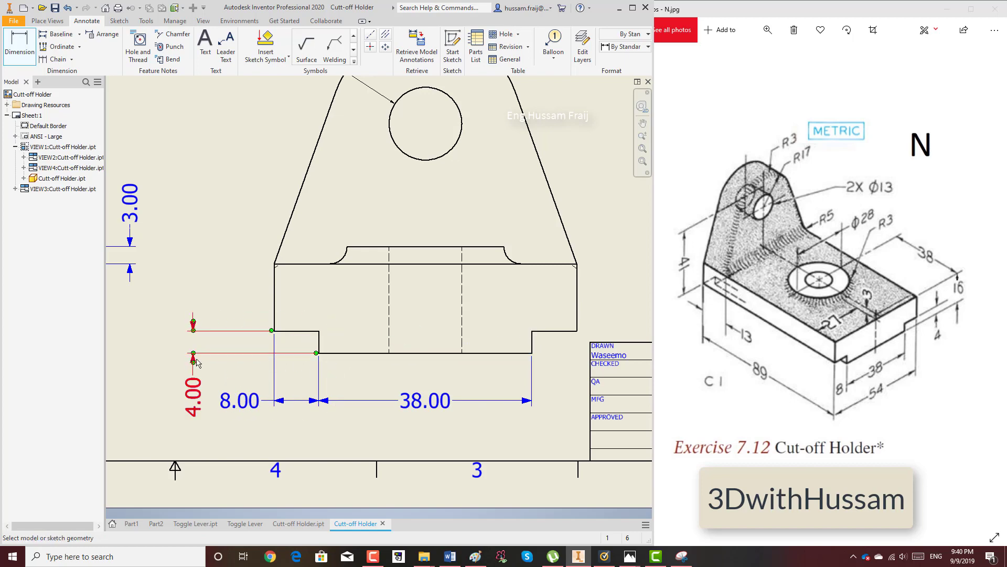
Dimension the Ø13 hole centre 41.00 above the base, discarding a mistaken 30.50 dimension.
{"action": "scroll", "coordinate": [473, 273], "scroll_direction": "down", "scroll_amount": 5}
{"action": "scroll", "coordinate": [517, 282], "scroll_direction": "up", "scroll_amount": 3}
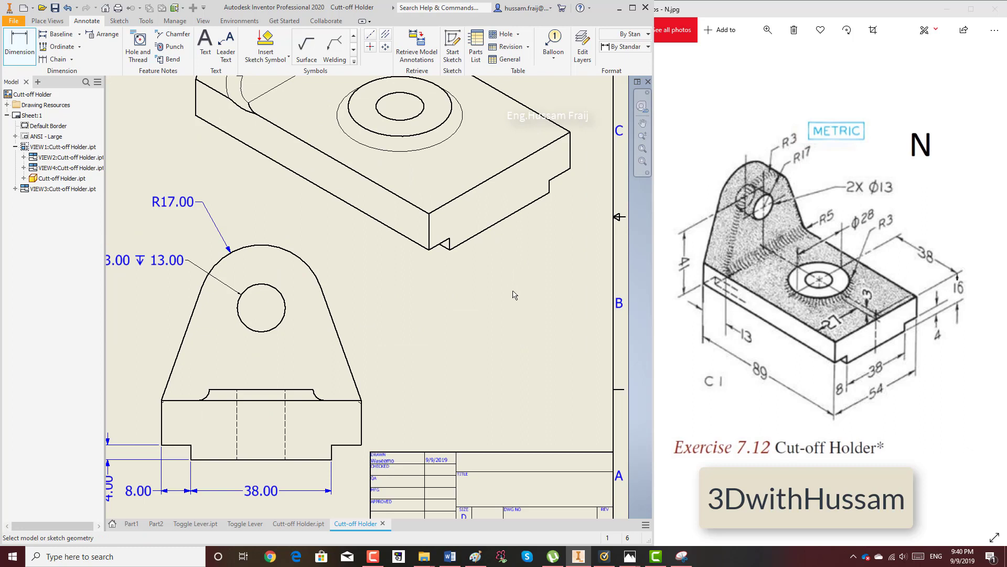
{"action": "left_click", "coordinate": [261, 330]}
{"action": "left_click", "coordinate": [339, 445]}
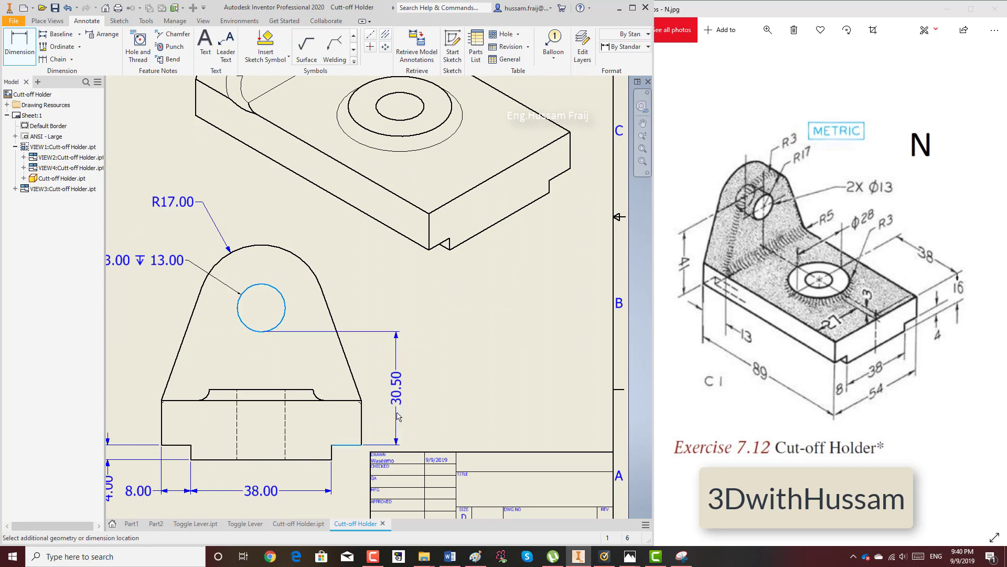
{"action": "key", "text": "Escape"}
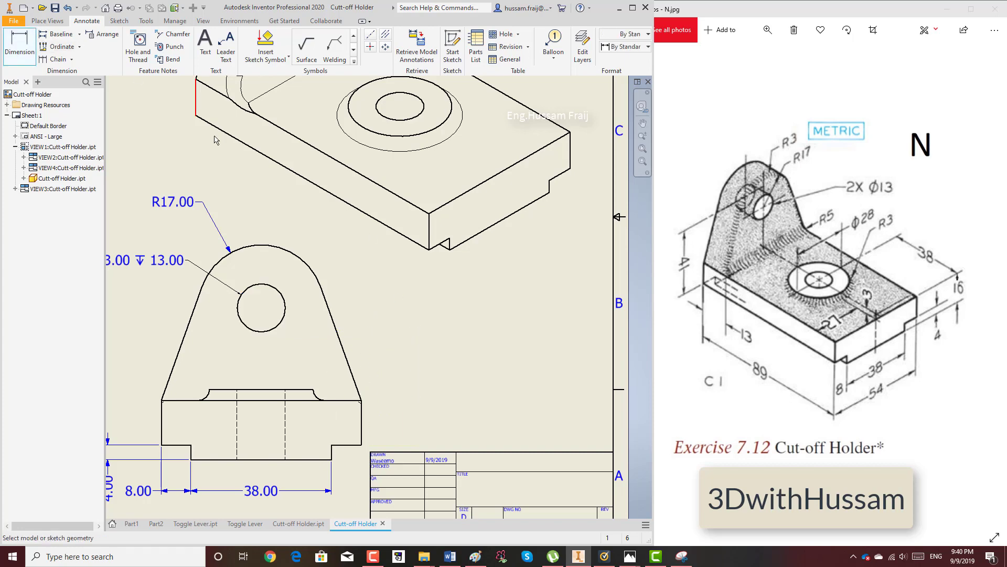
{"action": "scroll", "coordinate": [372, 294], "scroll_direction": "down", "scroll_amount": 2}
{"action": "scroll", "coordinate": [312, 310], "scroll_direction": "down", "scroll_amount": 2}
{"action": "scroll", "coordinate": [309, 326], "scroll_direction": "up", "scroll_amount": 3}
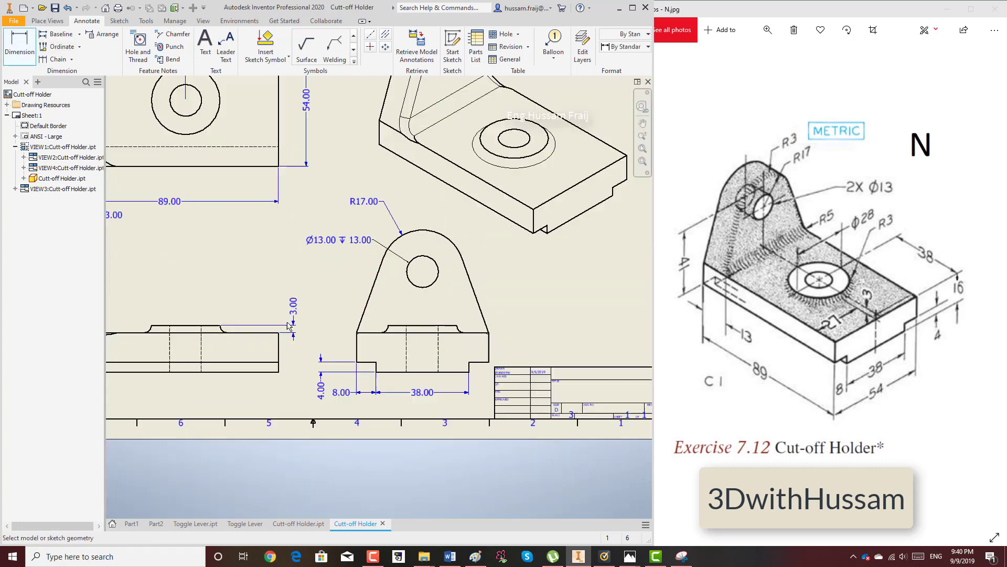
{"action": "left_click", "coordinate": [408, 276]}
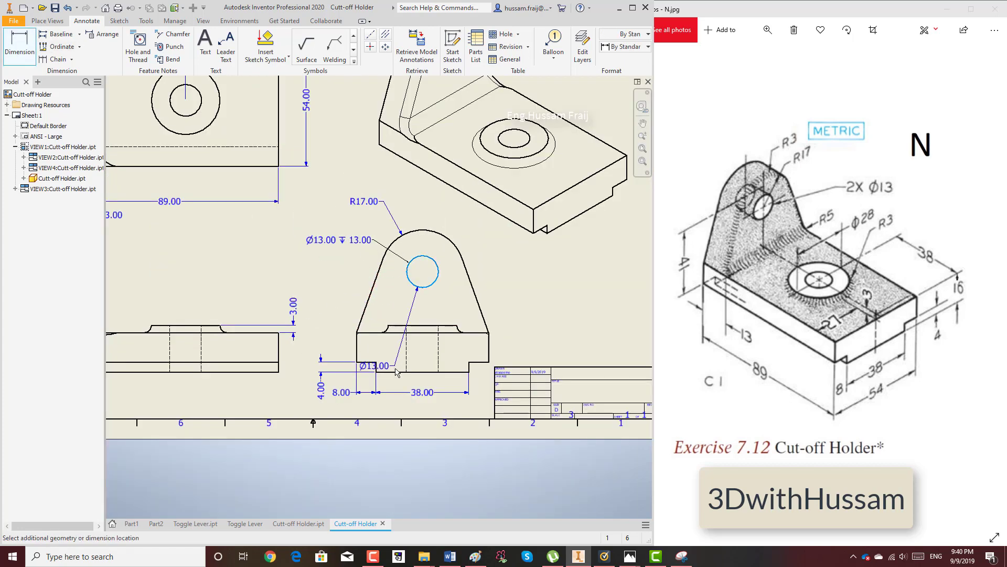
{"action": "left_click", "coordinate": [395, 373]}
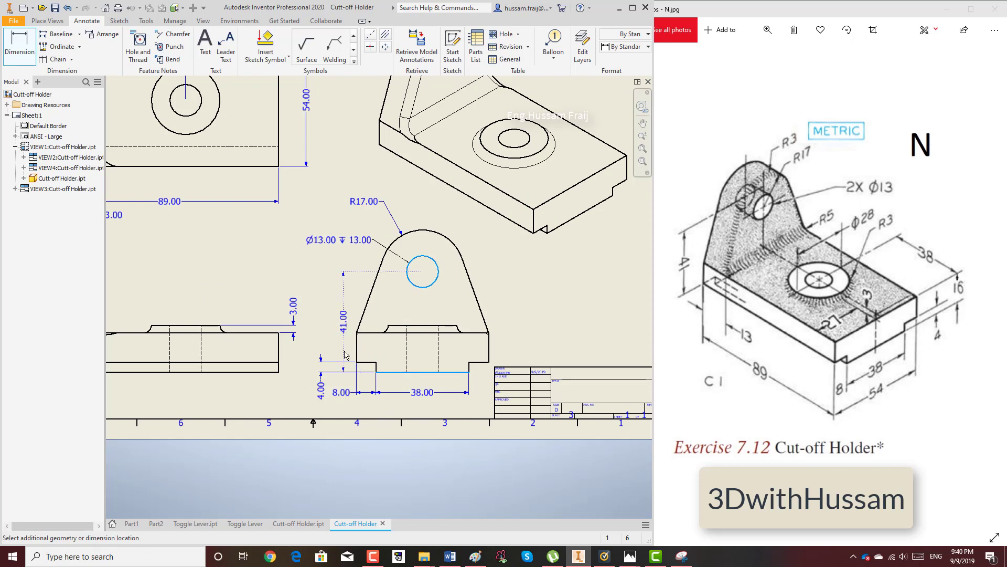
{"action": "left_click", "coordinate": [312, 350]}
{"action": "scroll", "coordinate": [399, 304], "scroll_direction": "down", "scroll_amount": 2}
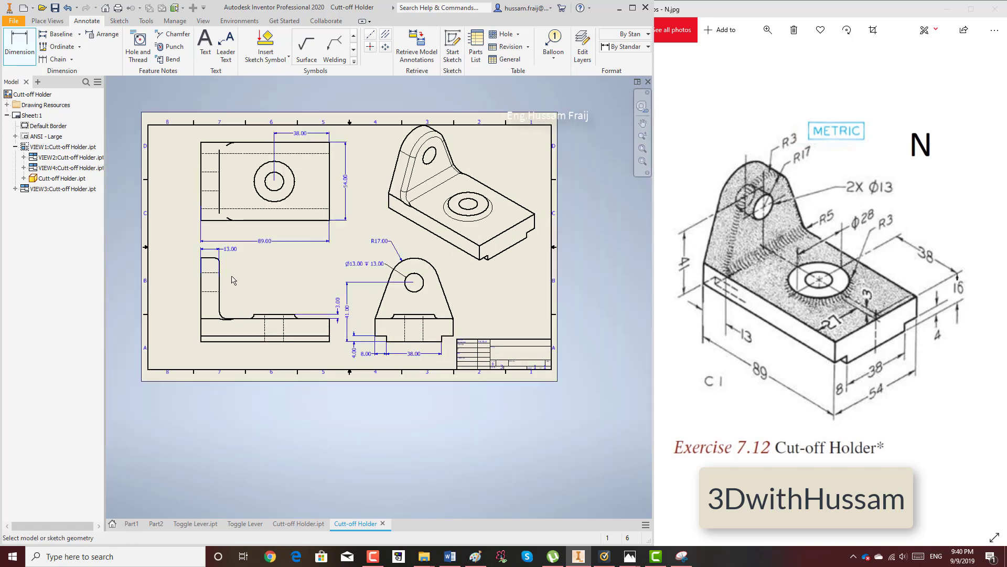
{"action": "scroll", "coordinate": [181, 282], "scroll_direction": "up", "scroll_amount": 2}
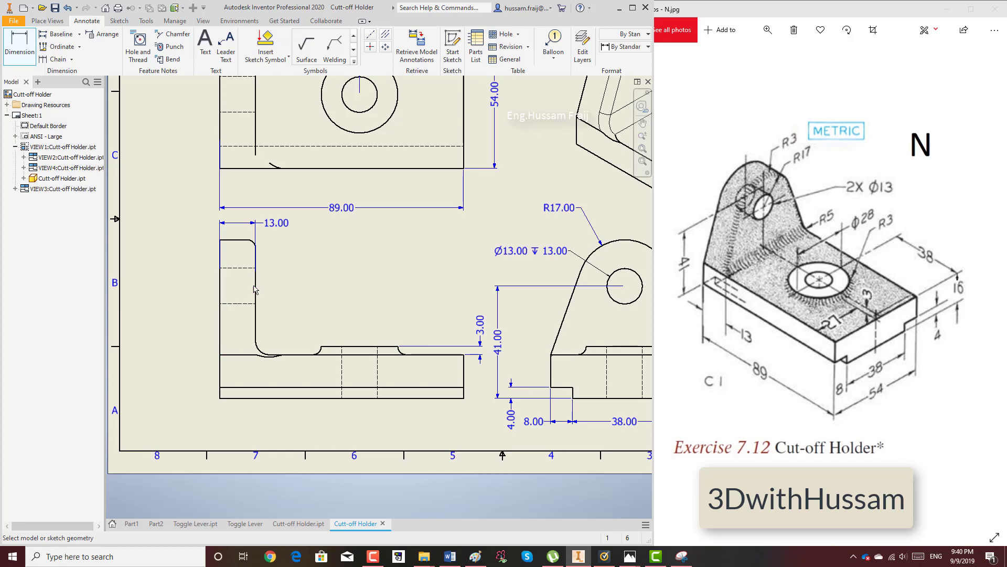
{"action": "scroll", "coordinate": [218, 334], "scroll_direction": "down", "scroll_amount": 2}
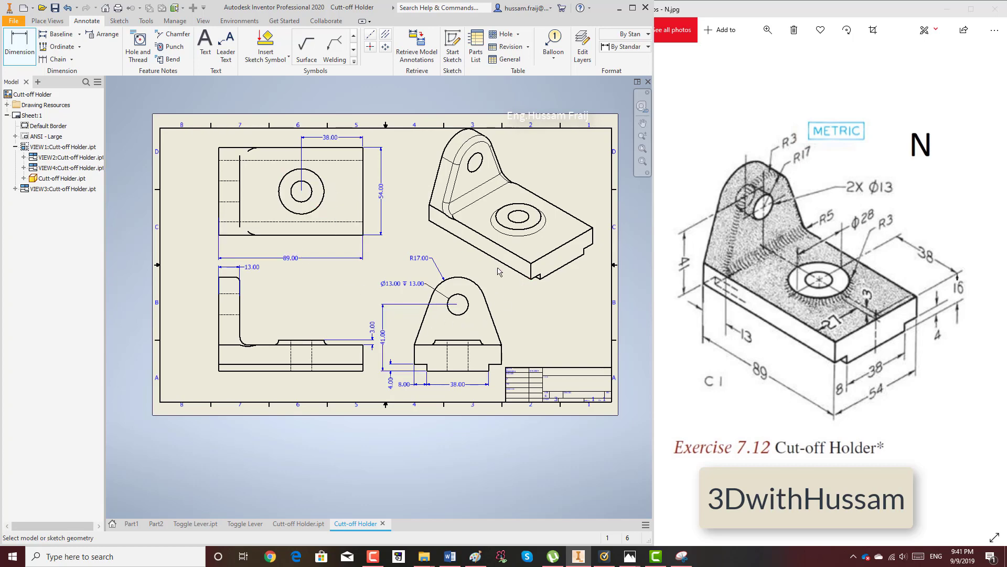
{"action": "scroll", "coordinate": [486, 303], "scroll_direction": "up", "scroll_amount": 3}
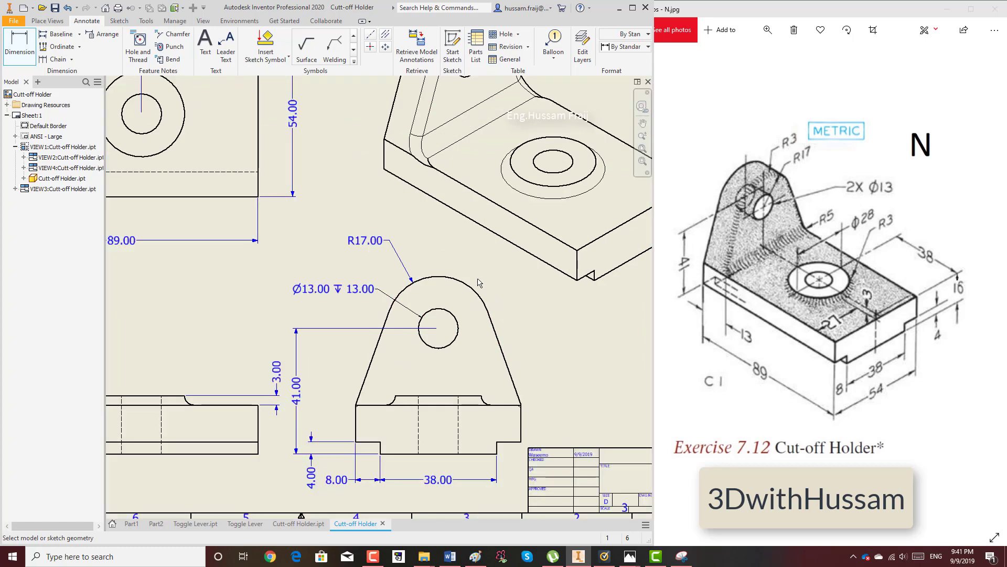
{"action": "scroll", "coordinate": [453, 309], "scroll_direction": "down", "scroll_amount": 2}
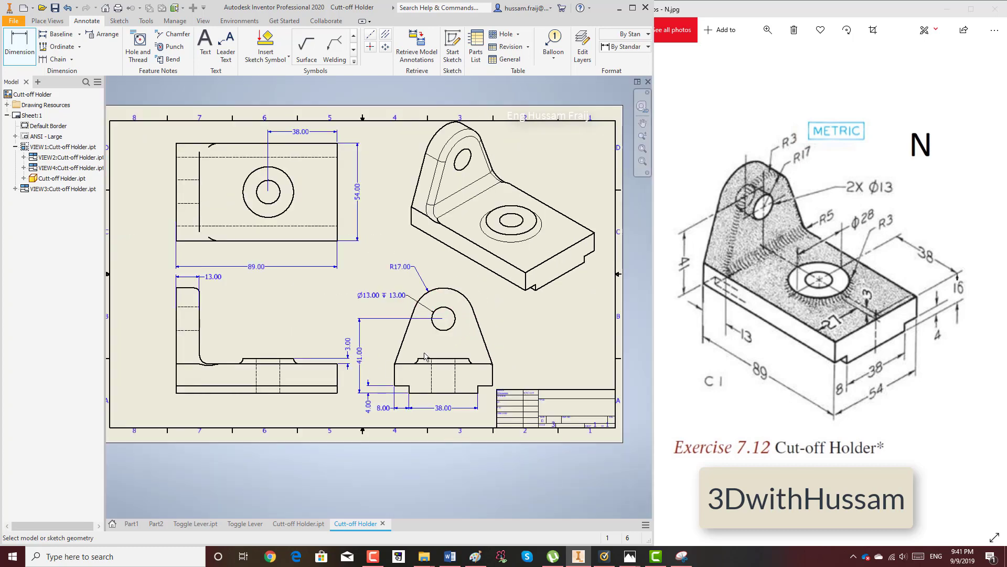
{"action": "scroll", "coordinate": [222, 350], "scroll_direction": "up", "scroll_amount": 2}
{"action": "scroll", "coordinate": [223, 350], "scroll_direction": "up", "scroll_amount": 2}
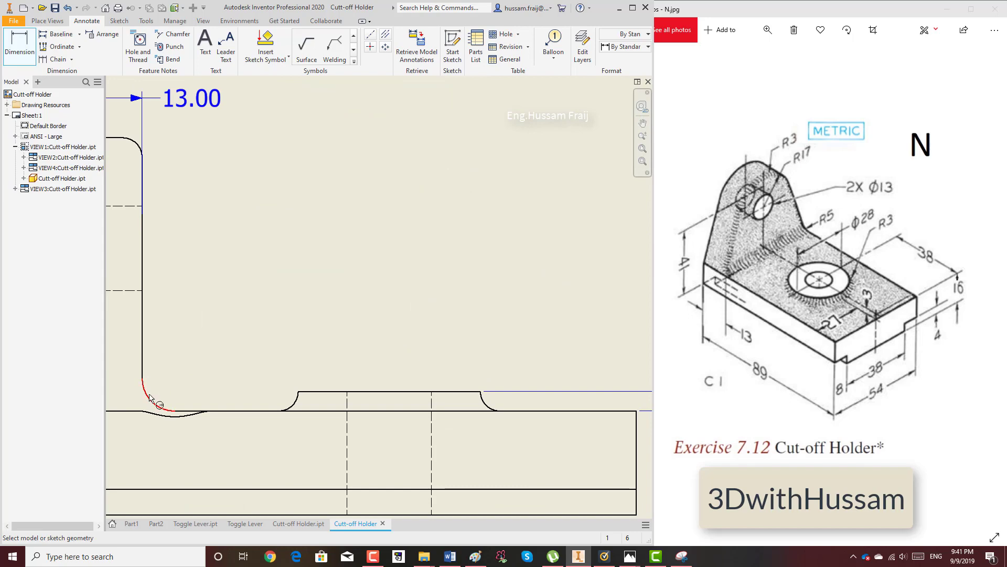
Add R5.00 and R3.00 radius dimensions to the side view's fillet arcs.
{"action": "left_click", "coordinate": [150, 397]}
{"action": "left_click", "coordinate": [286, 304]}
{"action": "scroll", "coordinate": [242, 241], "scroll_direction": "down", "scroll_amount": 2}
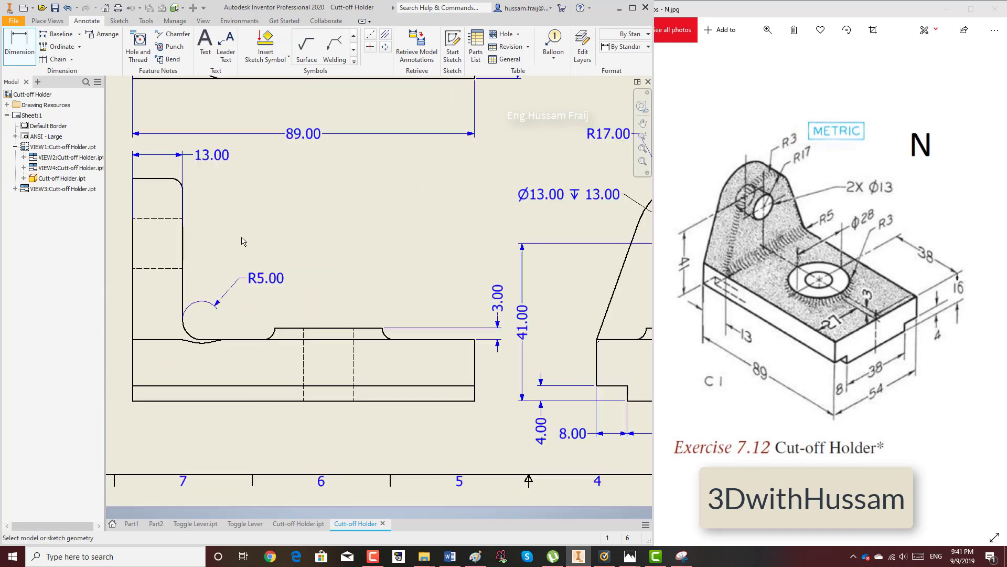
{"action": "scroll", "coordinate": [414, 320], "scroll_direction": "up", "scroll_amount": 2}
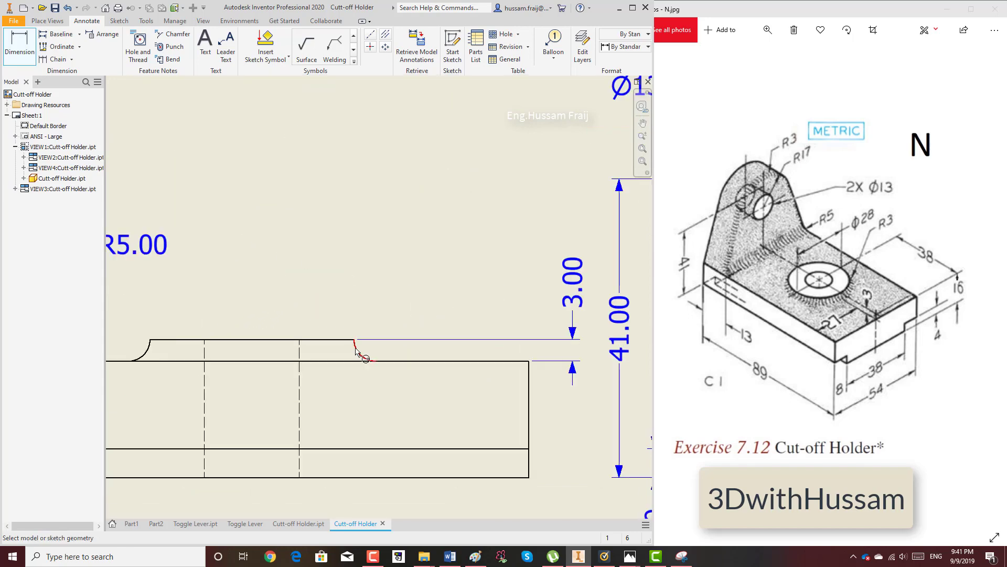
{"action": "left_click", "coordinate": [356, 351]}
{"action": "left_click", "coordinate": [394, 278]}
{"action": "scroll", "coordinate": [374, 273], "scroll_direction": "down", "scroll_amount": 2}
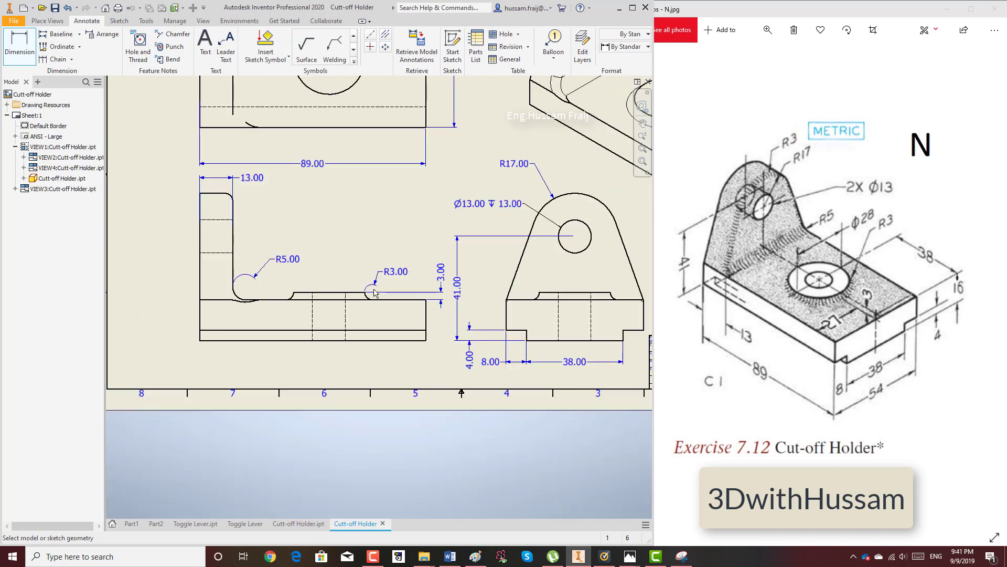
{"action": "scroll", "coordinate": [374, 292], "scroll_direction": "down", "scroll_amount": 3}
{"action": "scroll", "coordinate": [425, 330], "scroll_direction": "up", "scroll_amount": 3}
{"action": "scroll", "coordinate": [380, 244], "scroll_direction": "down", "scroll_amount": 1}
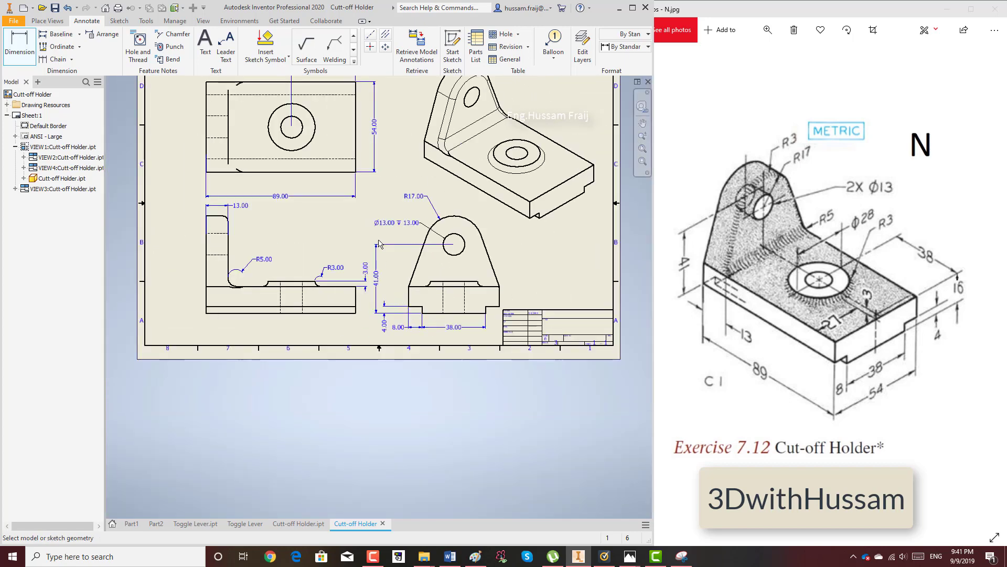
{"action": "scroll", "coordinate": [378, 220], "scroll_direction": "down", "scroll_amount": 1}
{"action": "scroll", "coordinate": [324, 164], "scroll_direction": "up", "scroll_amount": 2}
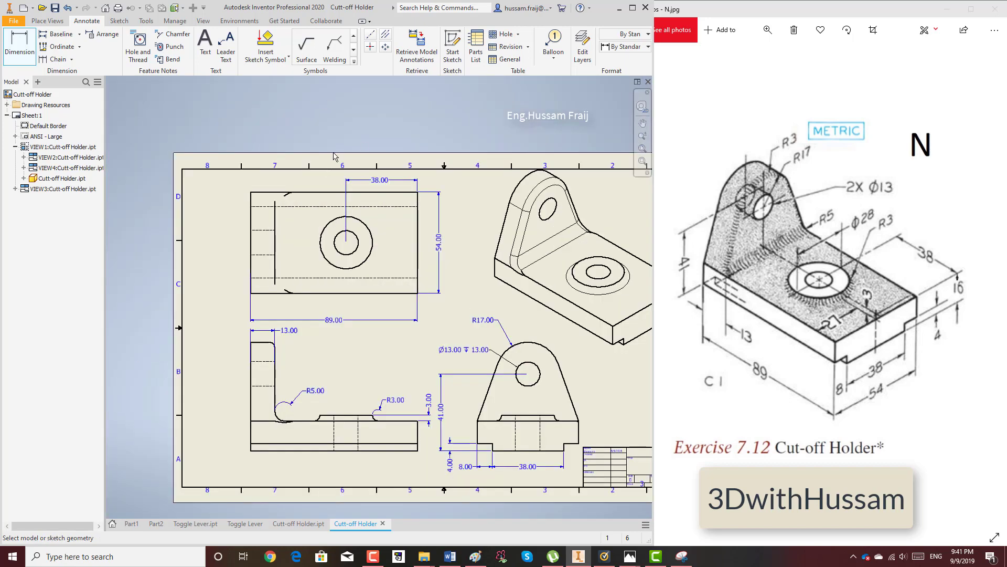
{"action": "scroll", "coordinate": [331, 175], "scroll_direction": "down", "scroll_amount": 2}
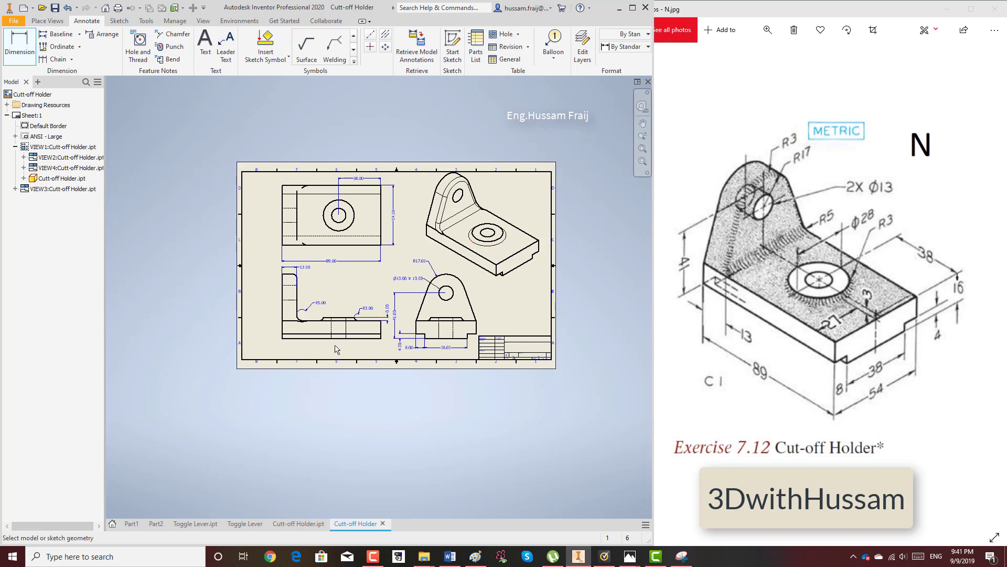
{"action": "scroll", "coordinate": [349, 230], "scroll_direction": "up", "scroll_amount": 3}
Place a Ø28.00 diameter on the top view's outer circle and finish dimensioning.
{"action": "left_click", "coordinate": [359, 213]}
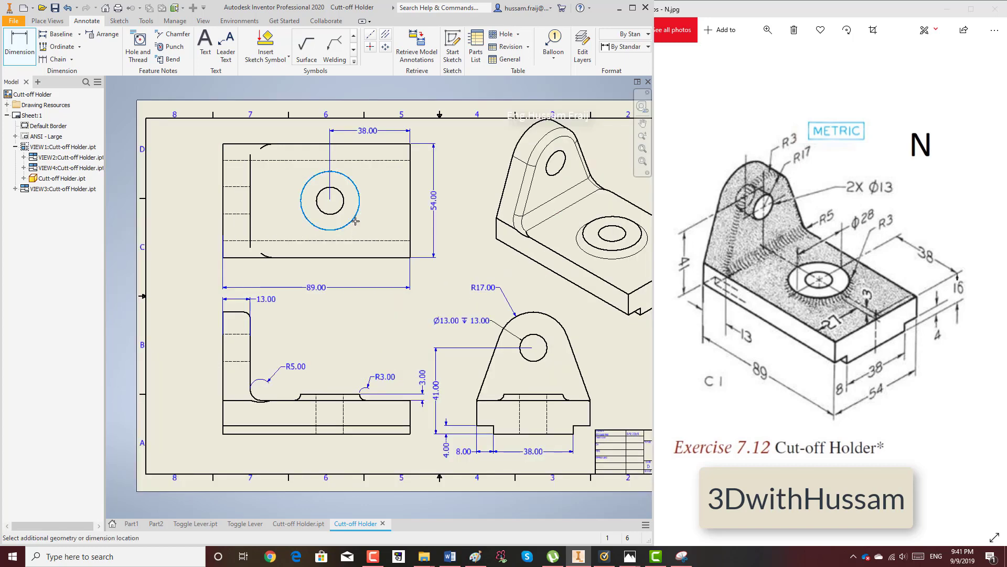
{"action": "left_click", "coordinate": [370, 269]}
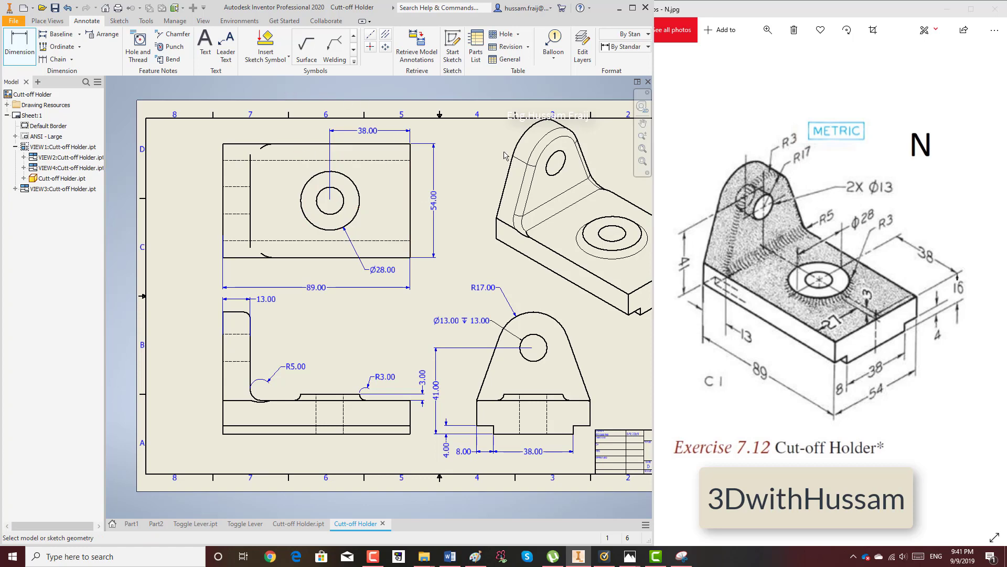
{"action": "right_click", "coordinate": [458, 181]}
Replace the hole note's quantity placeholder with '2 x' so it reads 2 x Ø13.00.
{"action": "left_click", "coordinate": [475, 199]}
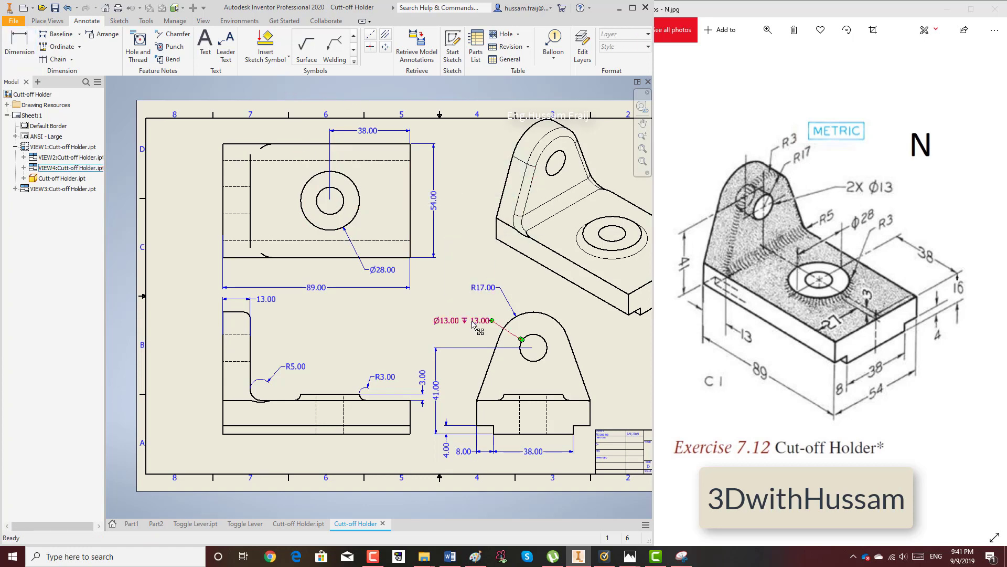
{"action": "double_click", "coordinate": [438, 321]}
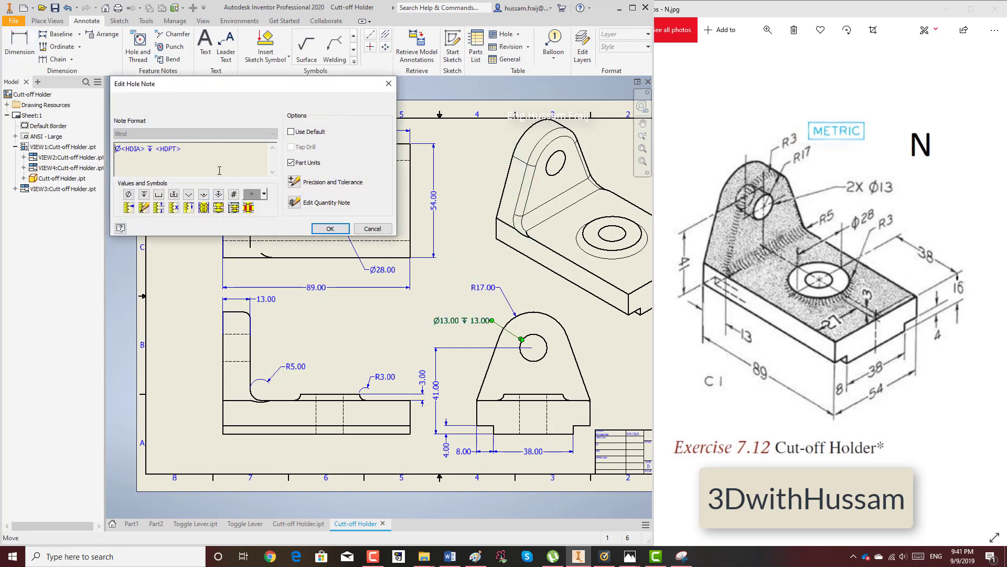
{"action": "left_click", "coordinate": [230, 197]}
{"action": "left_click", "coordinate": [330, 229]}
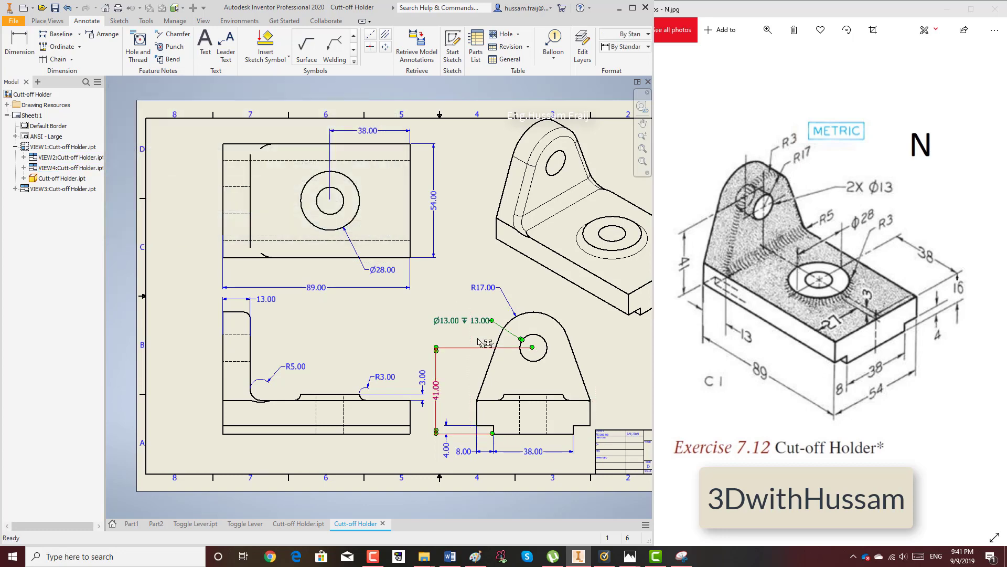
{"action": "double_click", "coordinate": [450, 324]}
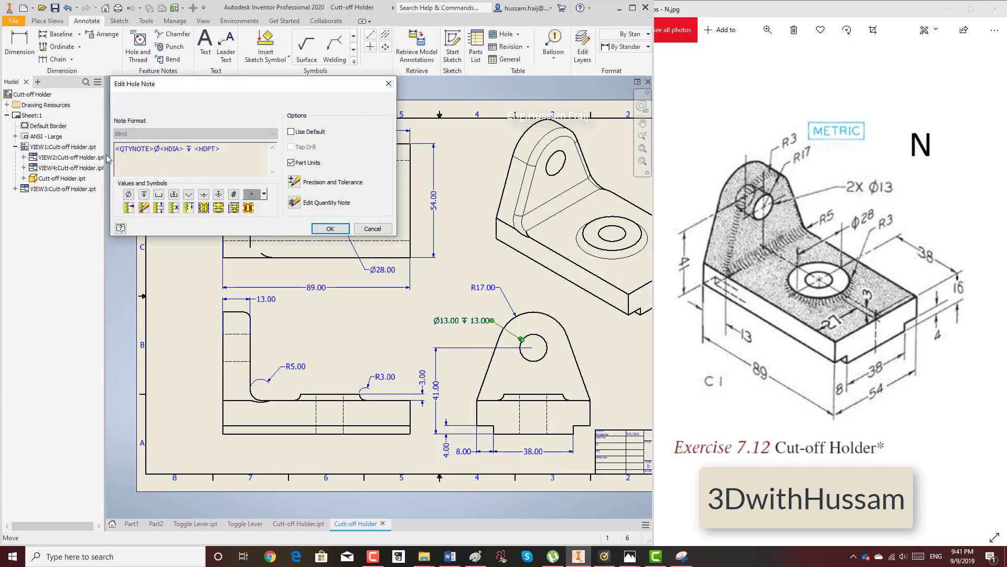
{"action": "left_click_drag", "start_coordinate": [151, 148], "coordinate": [110, 148]}
{"action": "key", "text": "BackSpace"}
{"action": "key", "text": "Delete"}
{"action": "type", "text": "2 x"}
{"action": "left_click", "coordinate": [330, 229]}
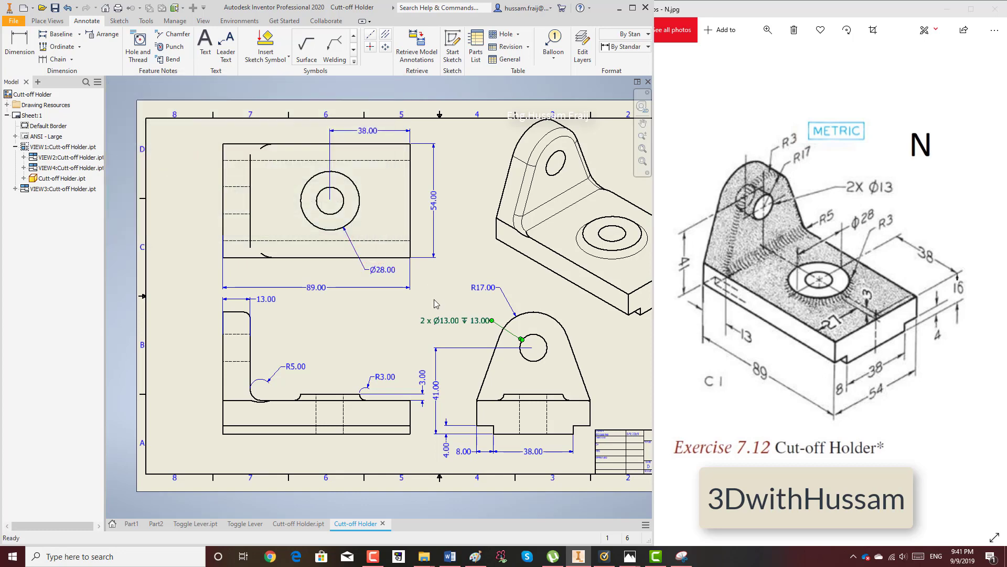
{"action": "scroll", "coordinate": [439, 282], "scroll_direction": "up", "scroll_amount": 3}
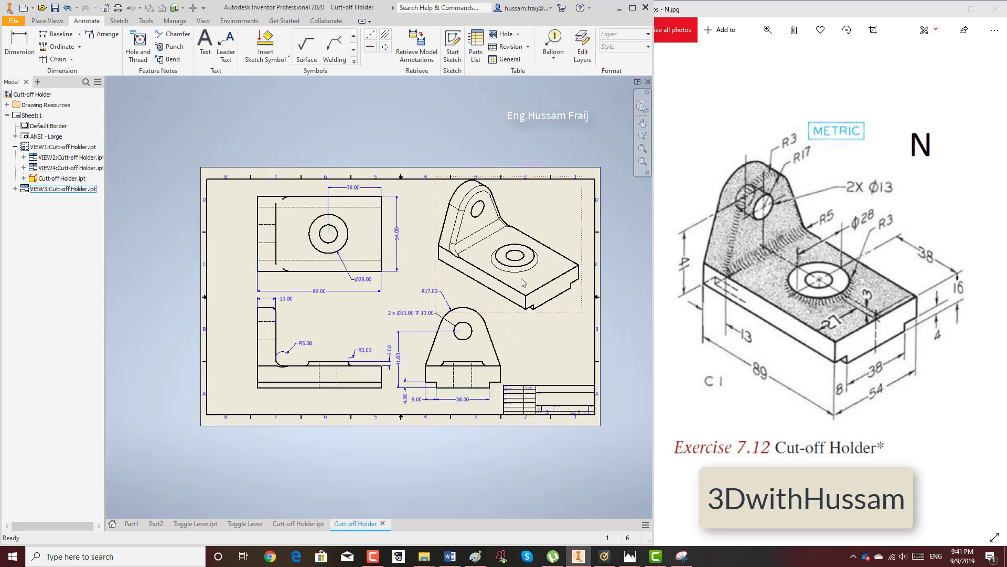
Switch the isometric view to Shaded style and nudge it slightly down.
{"action": "right_click", "coordinate": [523, 254]}
{"action": "left_click", "coordinate": [529, 278]}
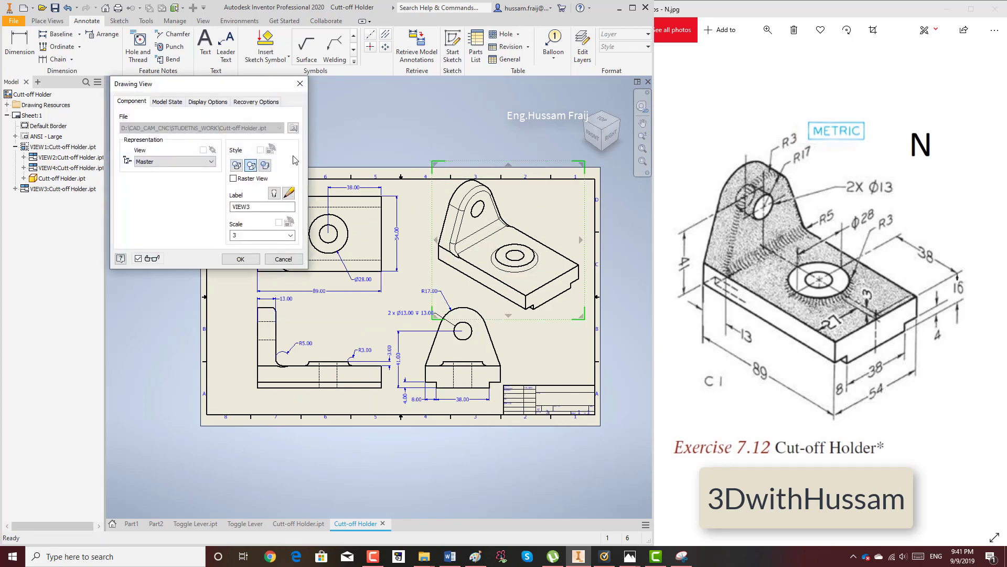
{"action": "left_click", "coordinate": [266, 166]}
{"action": "left_click", "coordinate": [240, 259]}
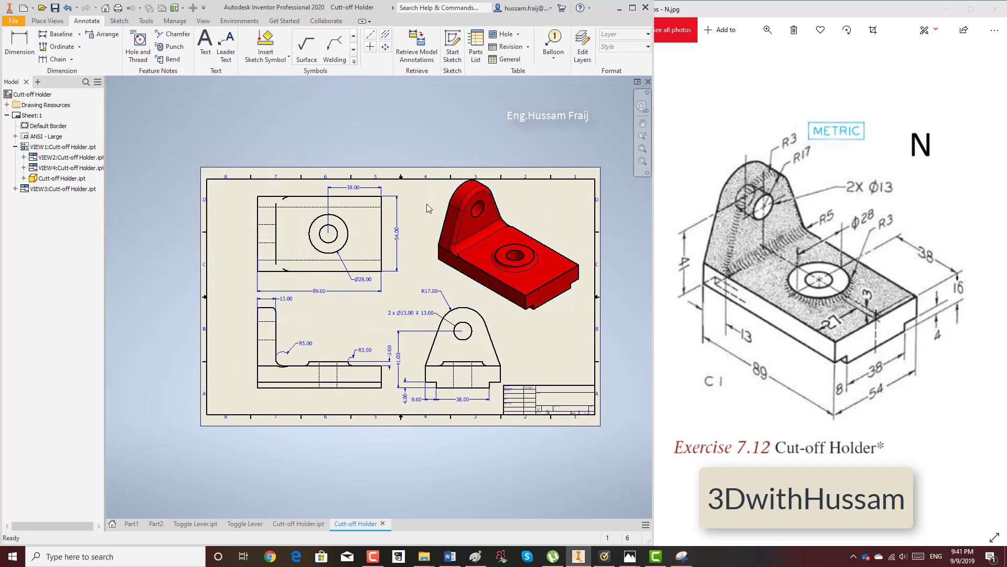
{"action": "left_click_drag", "start_coordinate": [577, 210], "coordinate": [570, 264]}
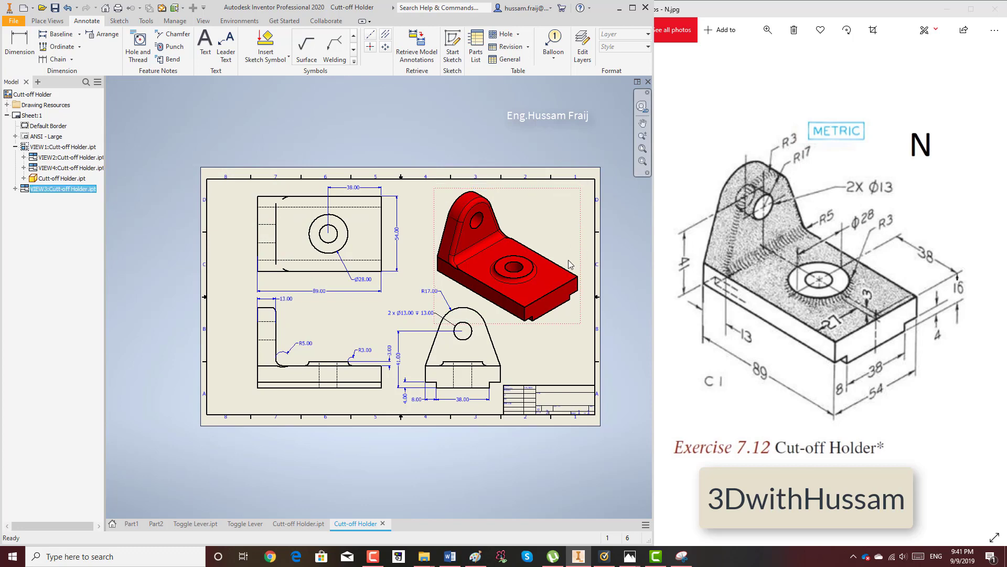
{"action": "scroll", "coordinate": [622, 215], "scroll_direction": "down", "scroll_amount": 3}
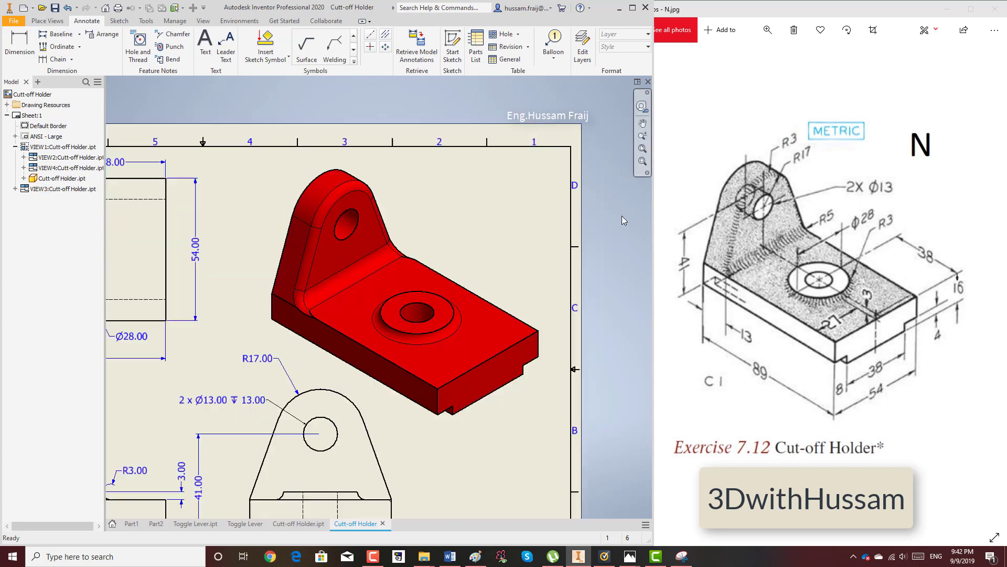